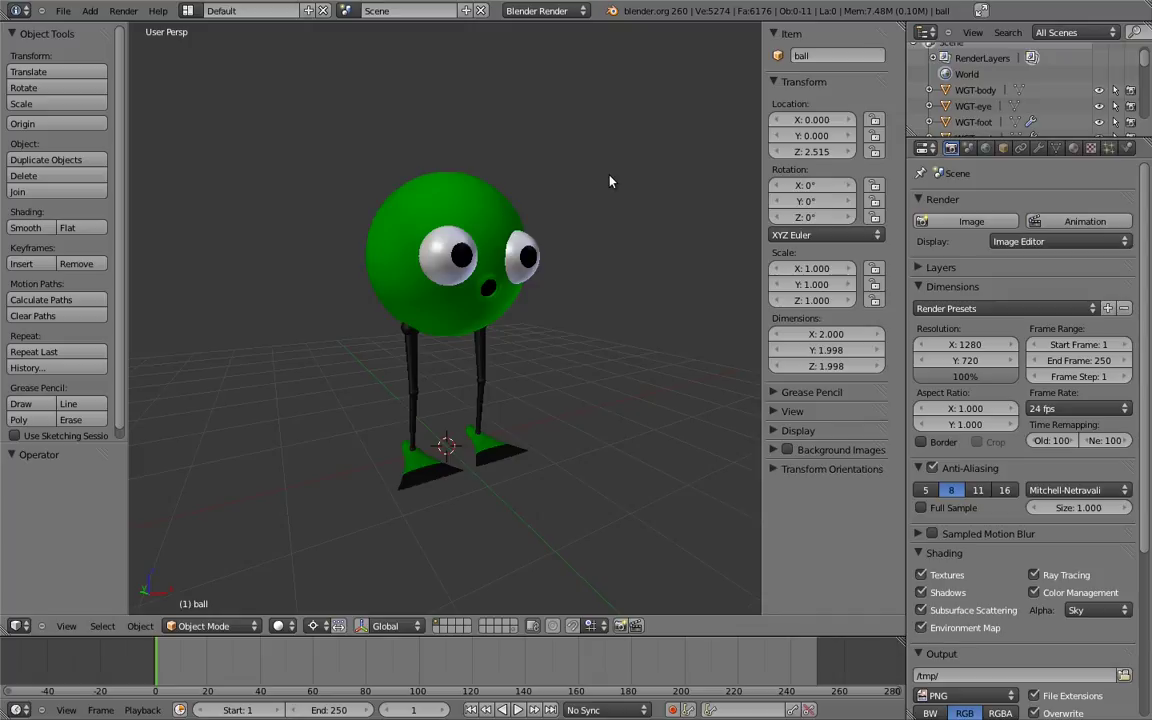
Add a single-bone armature at the scene's centre between the character's feet.
key(shift+a)
mouse_move(591, 194)
click(652, 193)
Set the armature object's display type to Wire and turn on the display of its bone axes.
click(1003, 148)
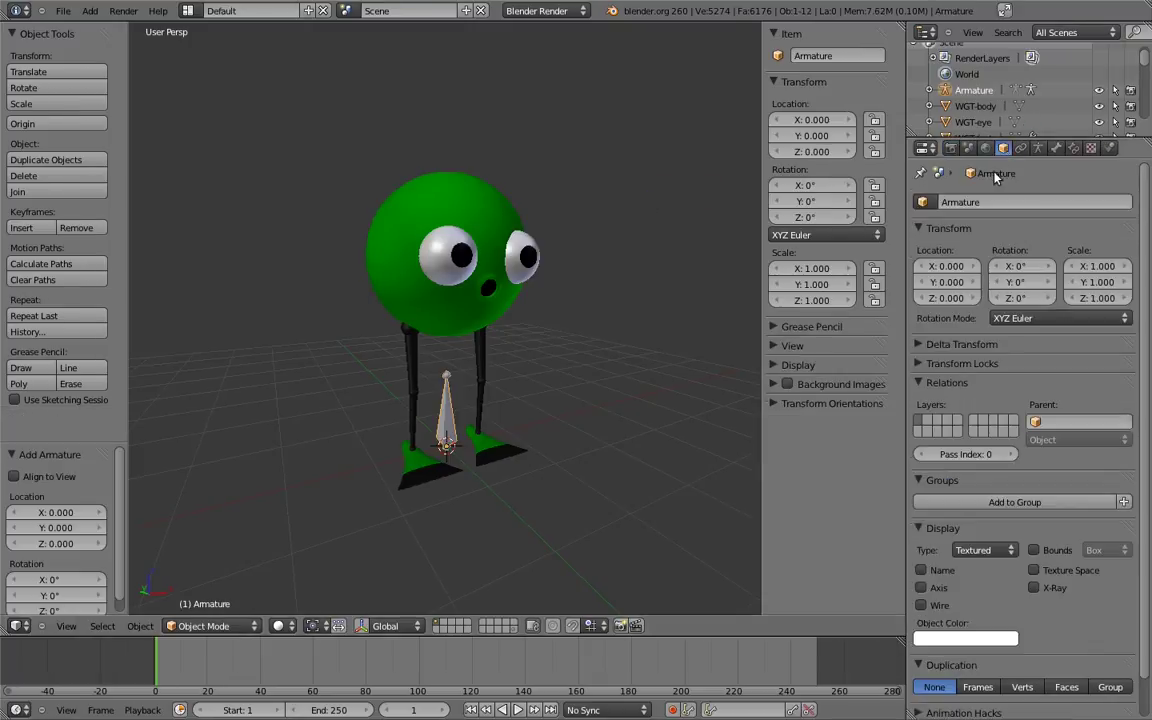
click(975, 550)
click(972, 520)
click(1037, 149)
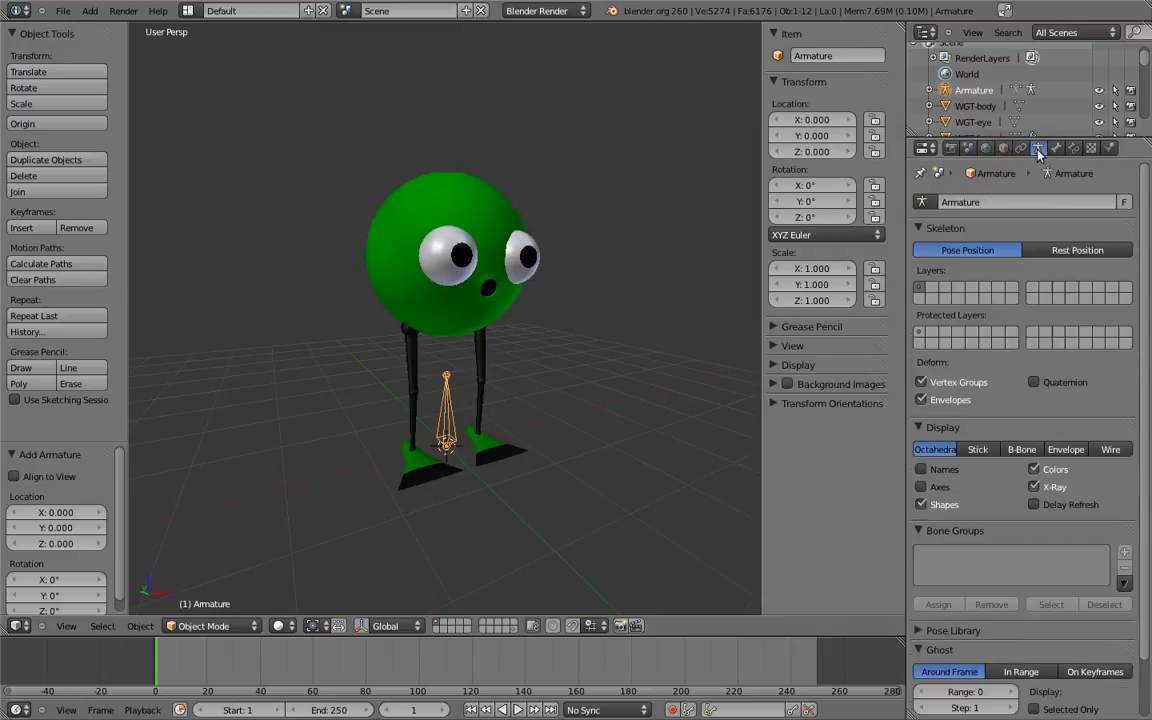
click(922, 487)
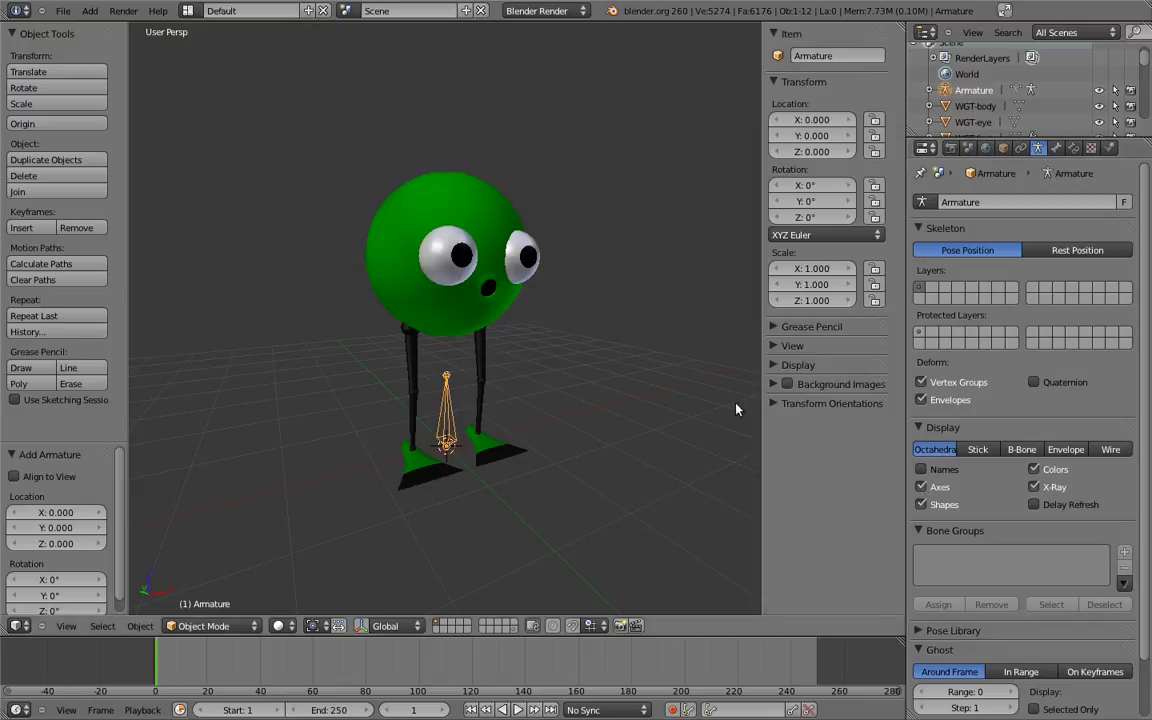
In Edit Mode, raise the whole bone 2 units along Z into the character's lower body.
key(KP_1)
key(Tab)
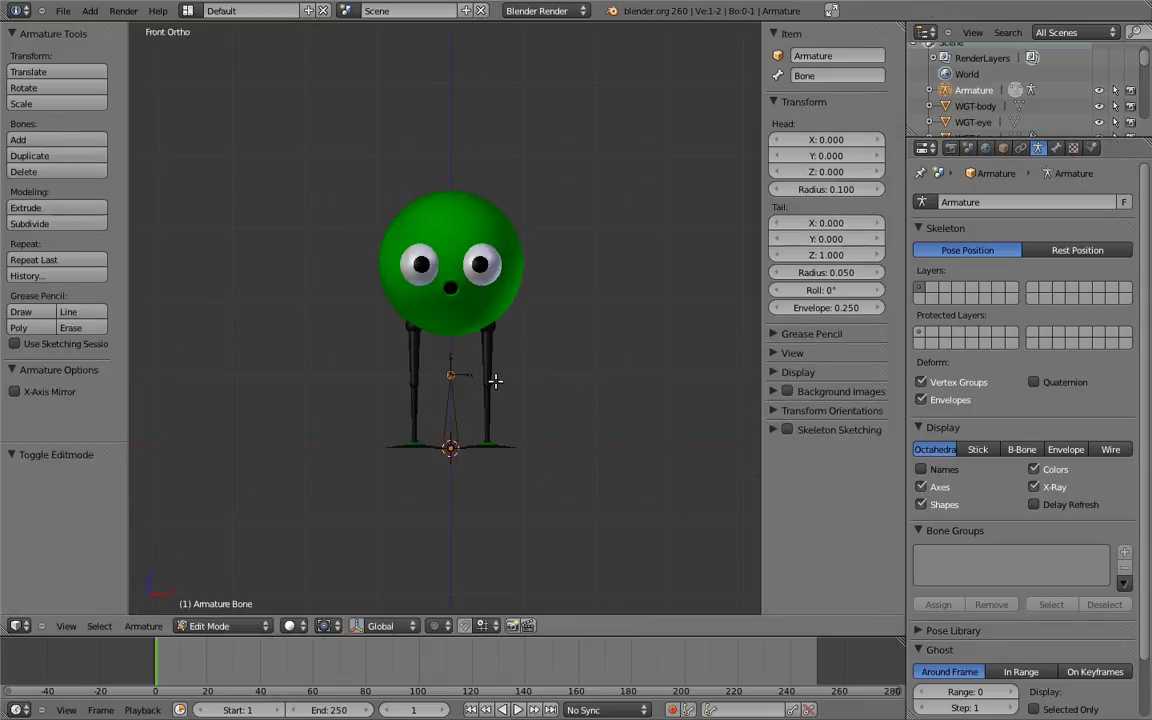
shift+middle_drag(506, 381, 555, 347)
scroll(527, 416, up, 4)
right_click(513, 436)
key(g)
key(z)
key(2)
key(Return)
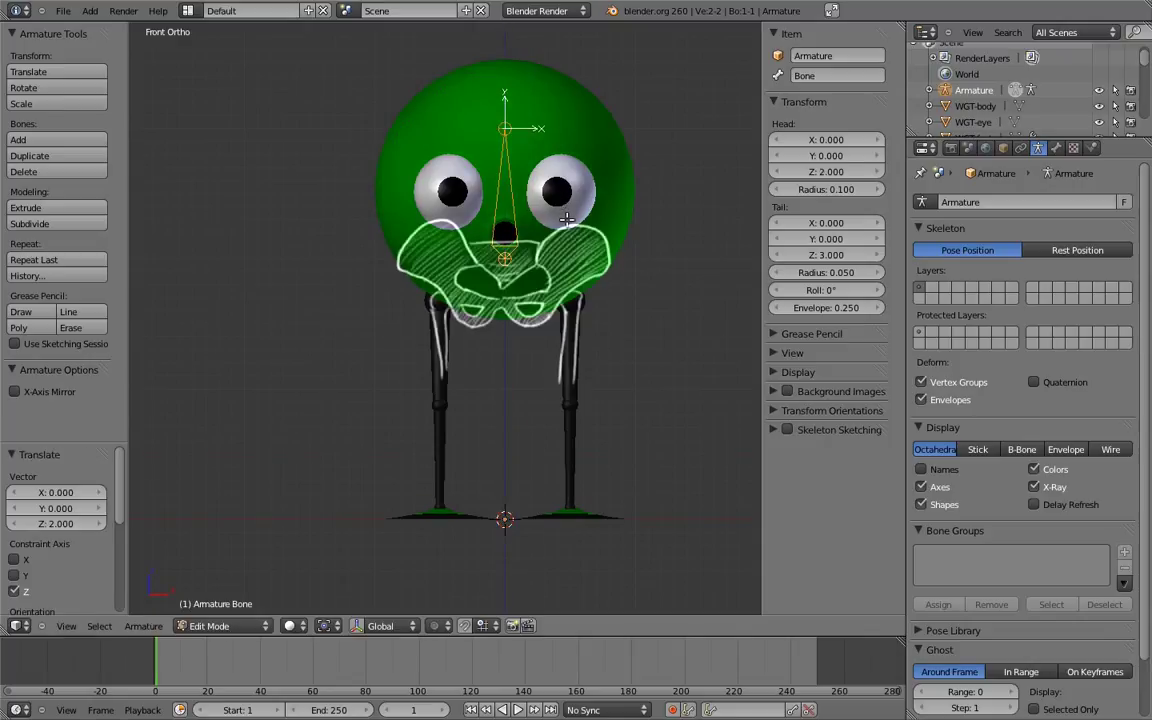
Move the bone's tail to Y -1, Z 2 so the bone points horizontally forward.
key(KP_3)
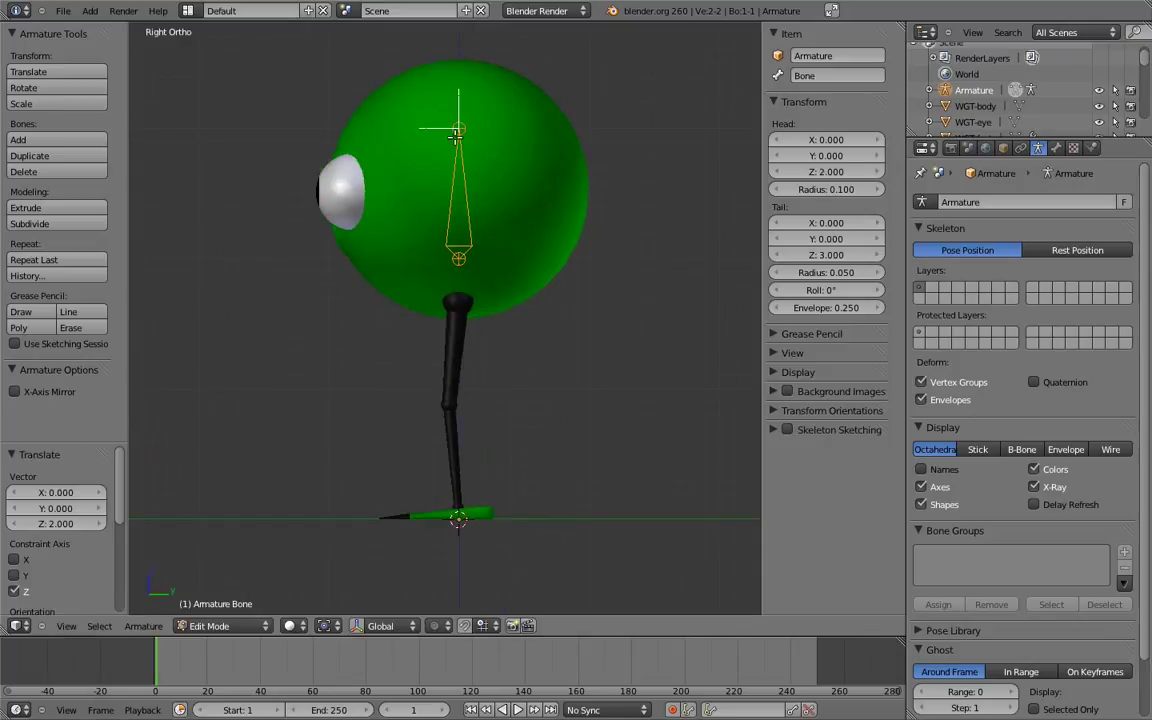
right_click(458, 130)
key(g)
click(384, 252)
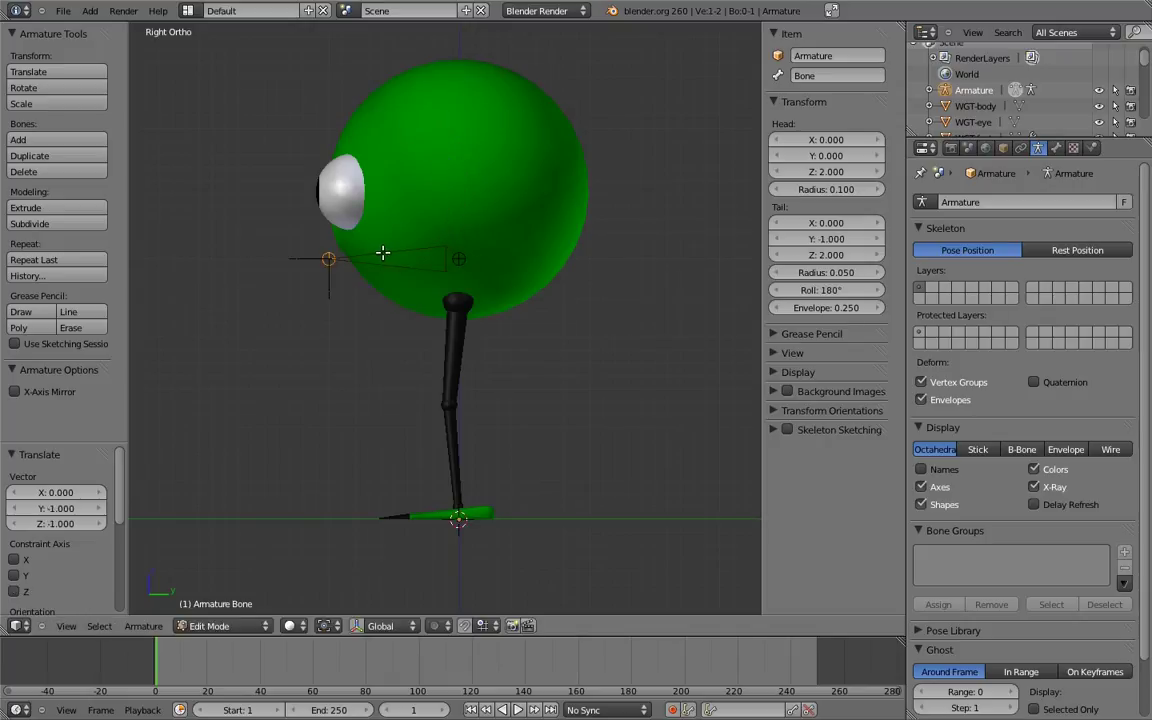
Roll the horizontal bone by -180° so its Z axis points up, and name it body.
right_click(402, 250)
key(KP_1)
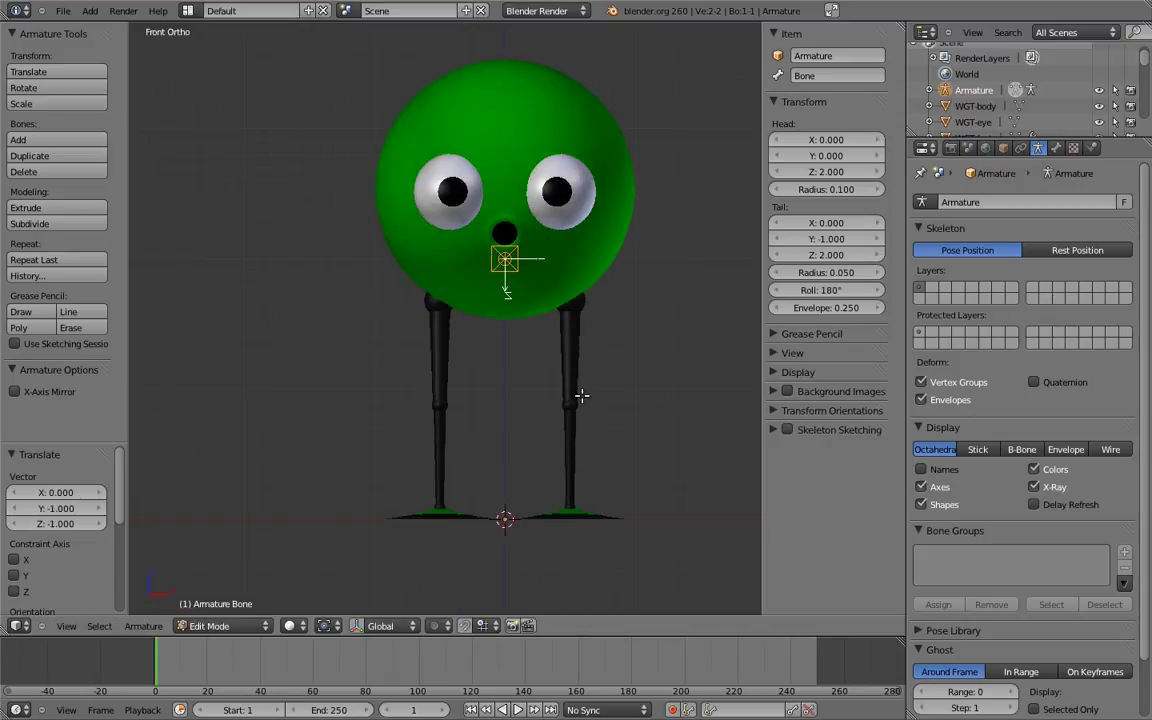
key(ctrl+r)
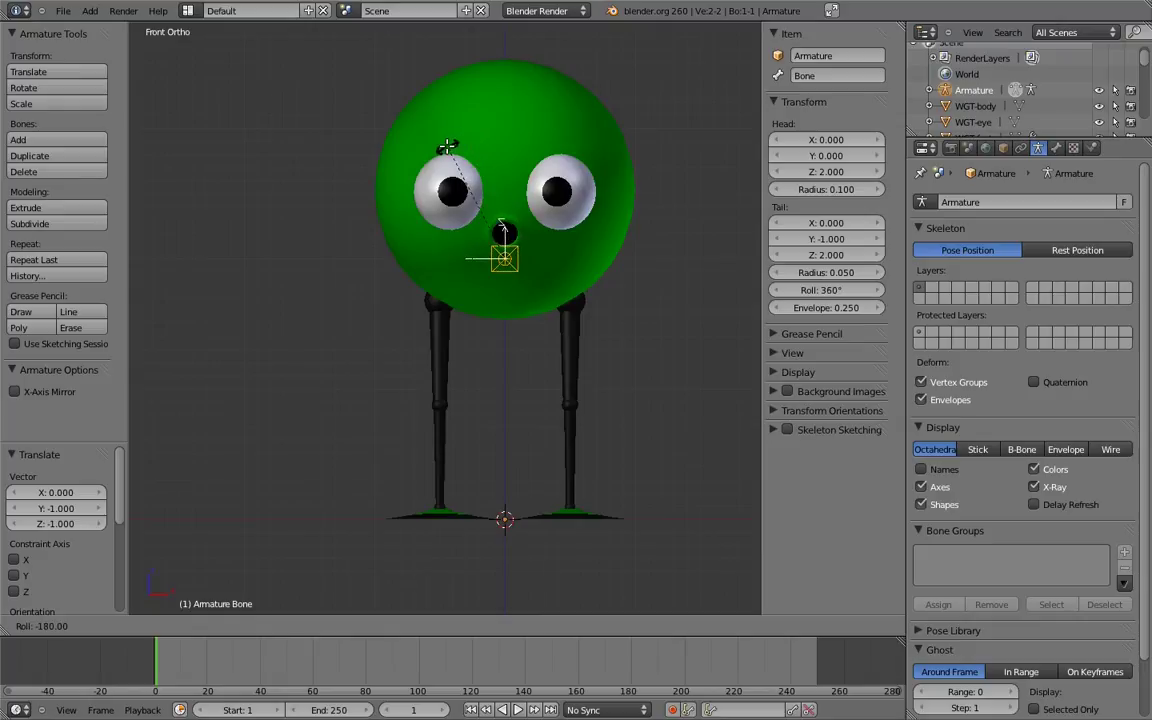
click(448, 147)
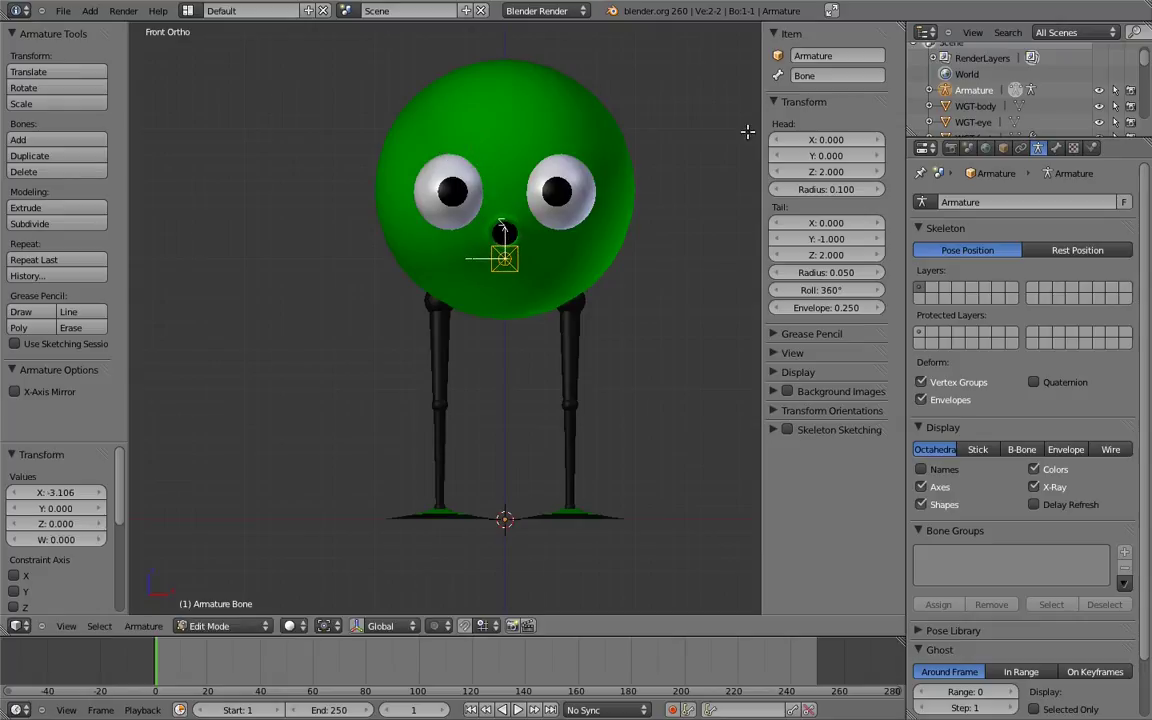
click(829, 75)
text(body)
Add two separate bones and place one beside each upper leg, at about X 0.553, Z 1.149 and X -0.743, Z 1.247.
key(shift+a)
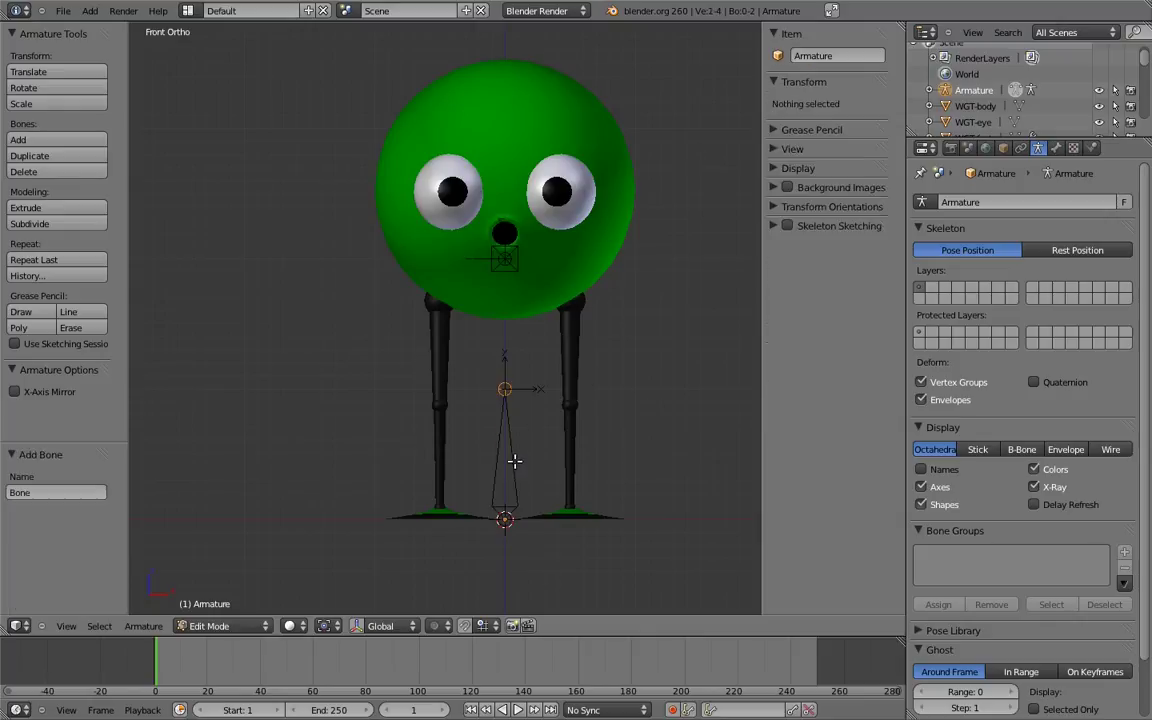
key(g)
click(590, 295)
key(shift+a)
key(g)
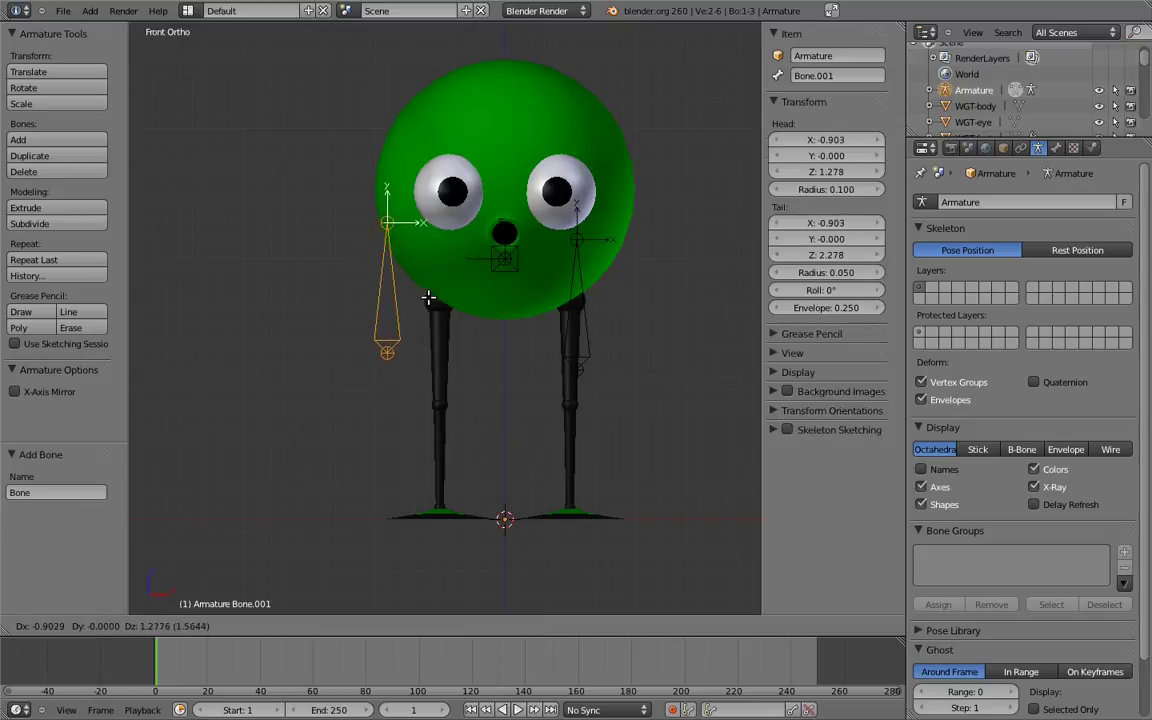
click(446, 306)
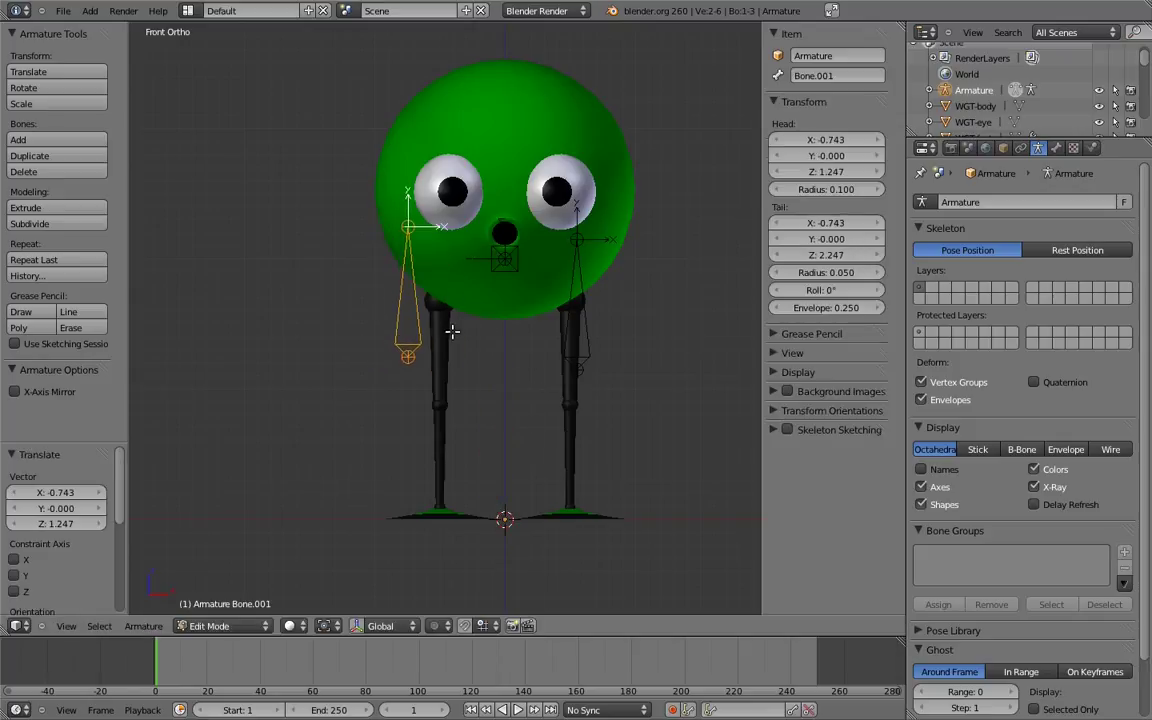
Name the bone on the character's left leg thigh.L and the one on its right leg thigh.R.
right_click(578, 300)
click(808, 81)
text(thigh.L)
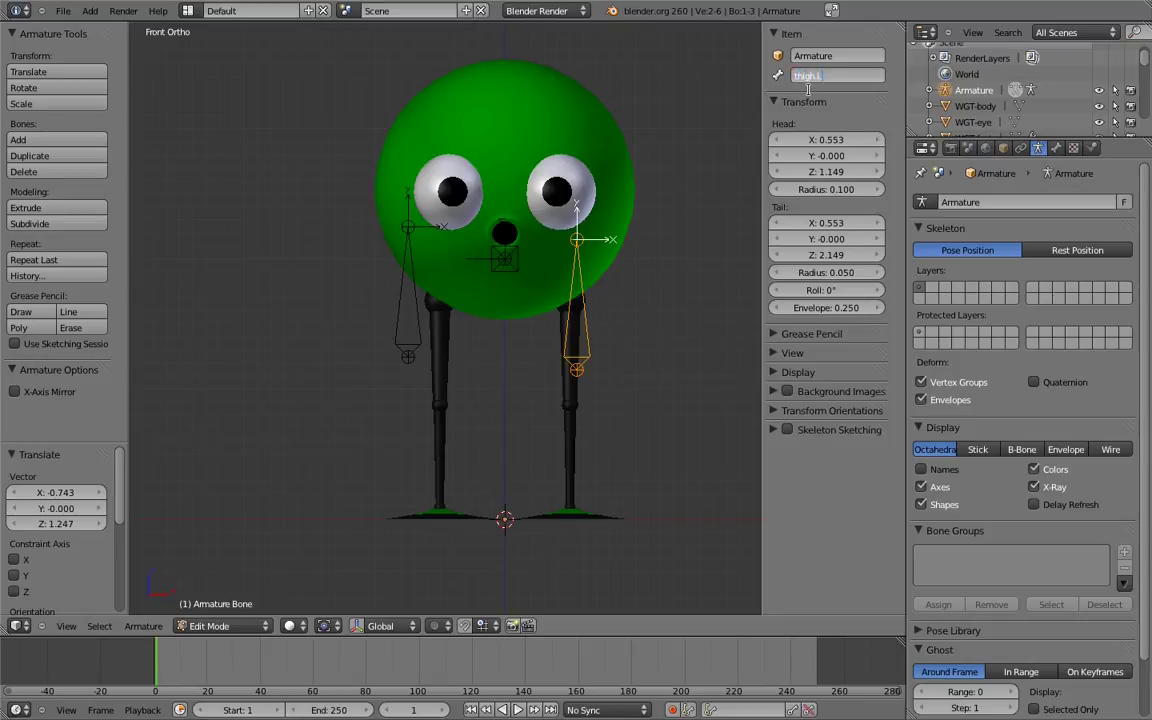
key(Return)
right_click(372, 273)
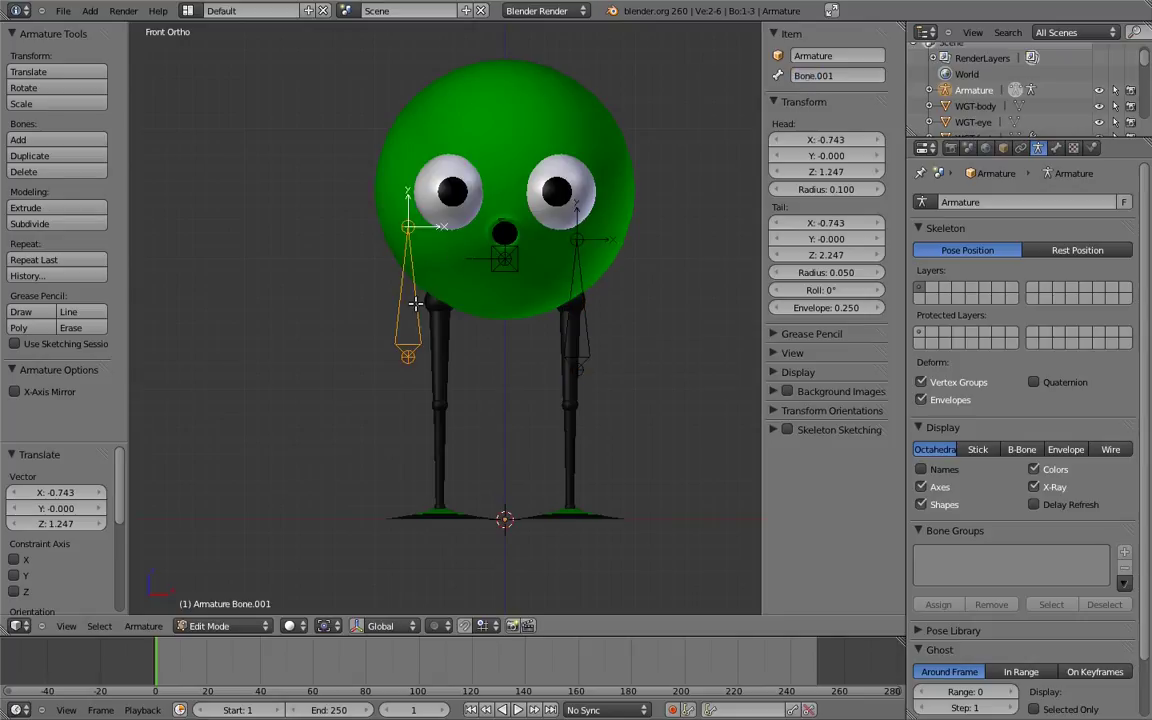
double_click(825, 77)
text(thigh.R)
key(Return)
Turn on X-Axis Mirror for the armature and move thigh.L up to the left hip, head at about X 0.516, Z 1.671.
click(17, 392)
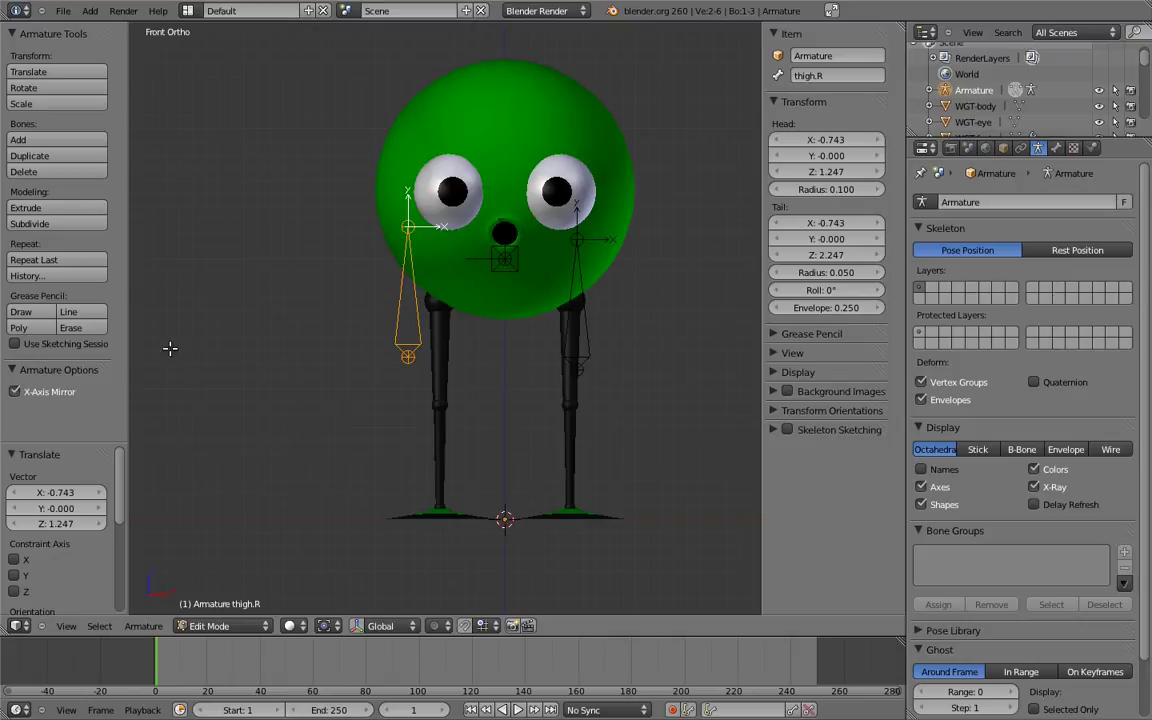
right_click(584, 310)
key(g)
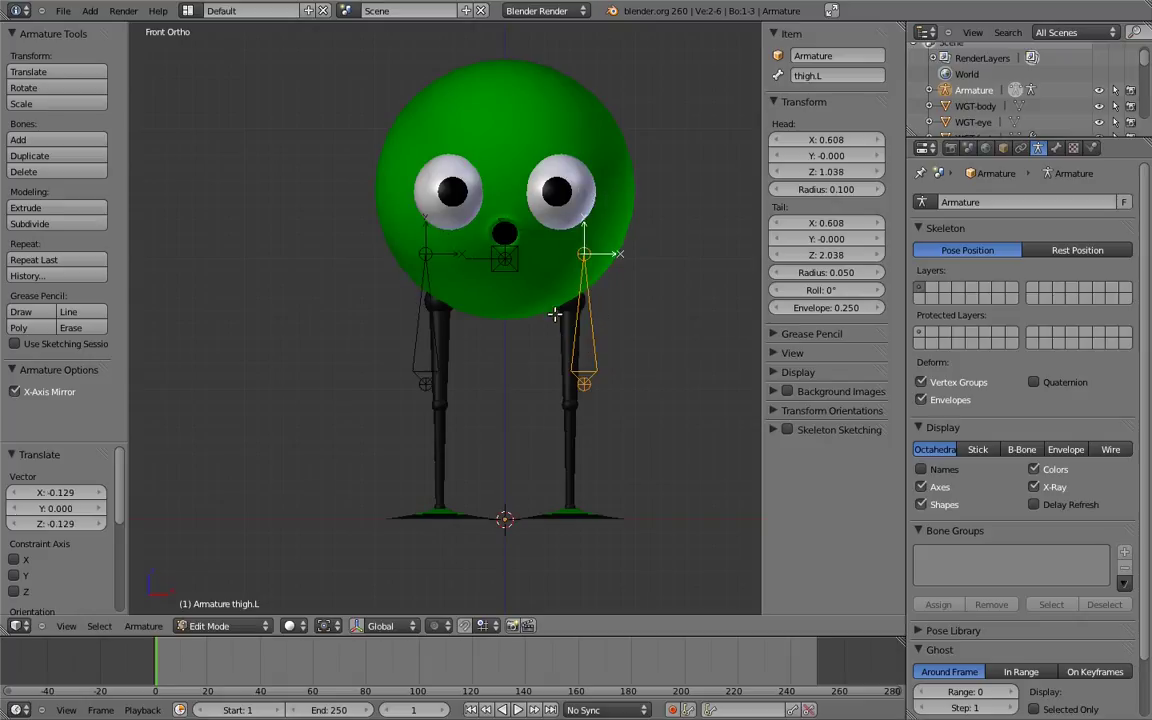
click(566, 312)
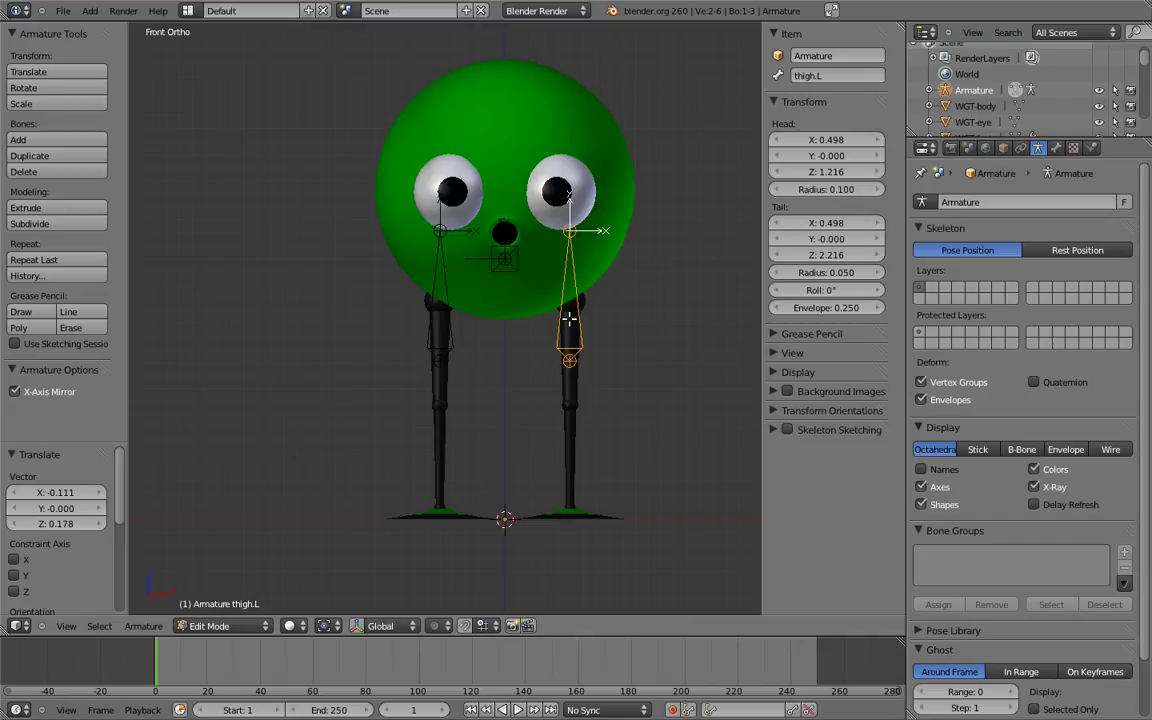
key(g)
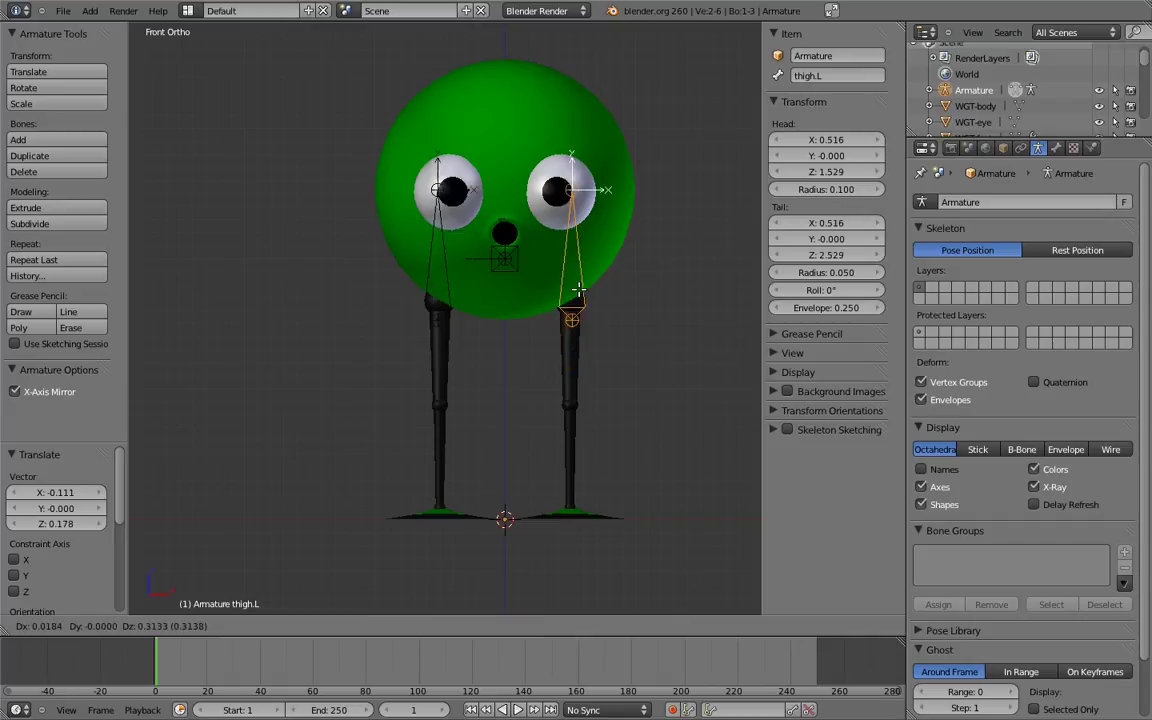
click(583, 282)
Centre the head of thigh.L on the hip joint sphere in wireframe, at about X 0.5, Y -0.007, Z 1.68.
shift+middle_drag(586, 264, 548, 381)
shift+middle_drag(717, 281, 514, 291)
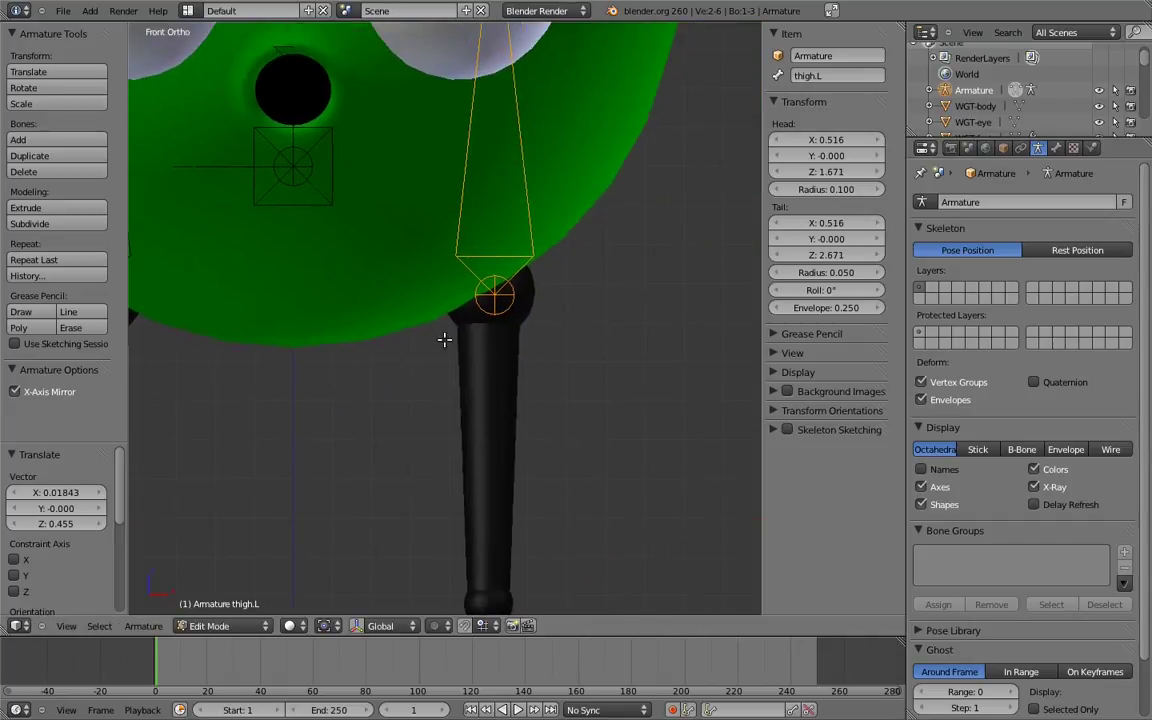
ctrl+middle_drag(530, 246, 545, 332)
key(z)
key(g)
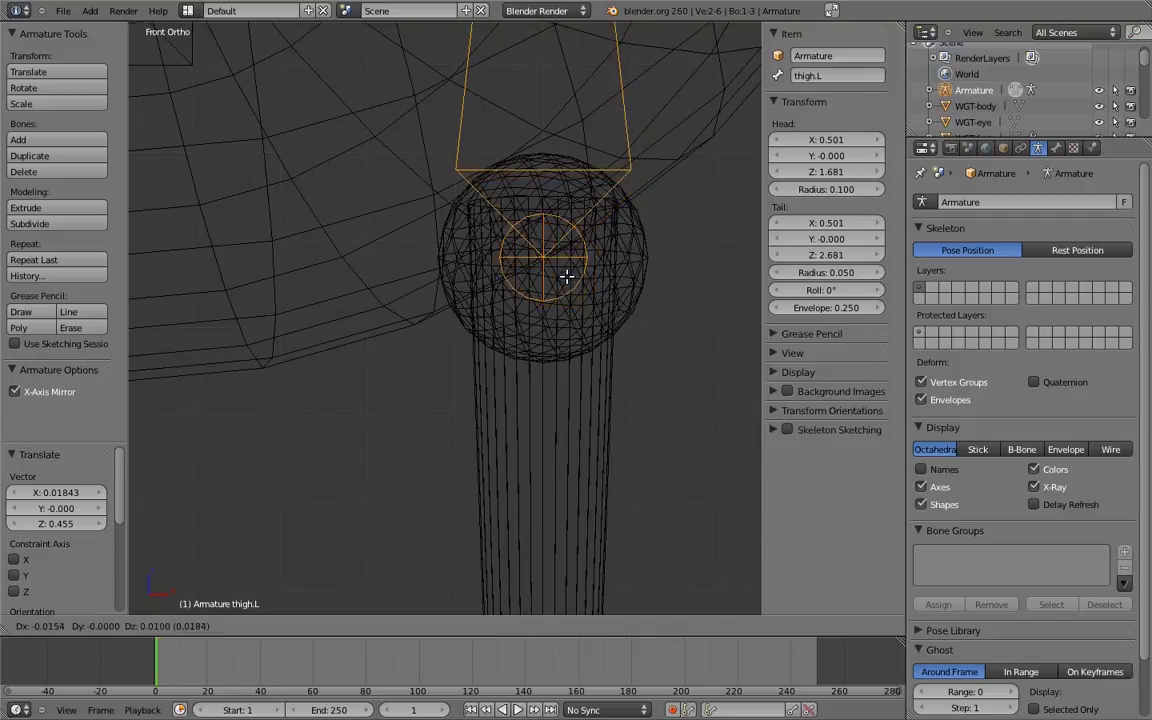
click(567, 278)
key(KP_3)
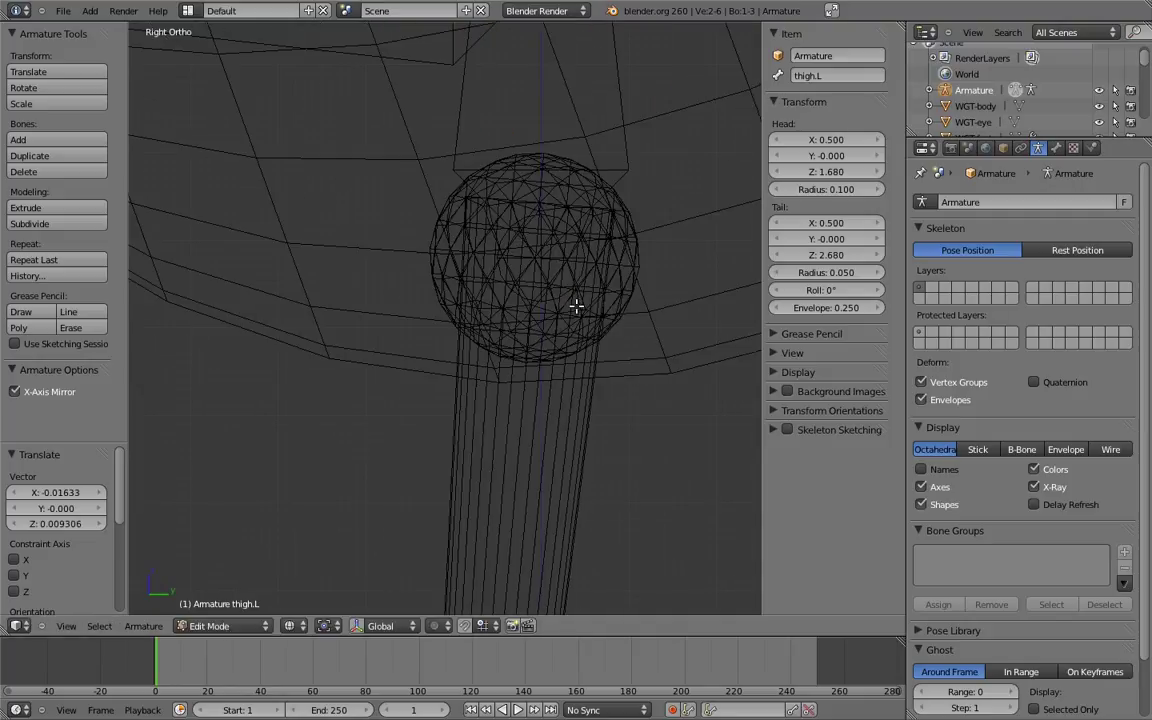
key(g)
key(y)
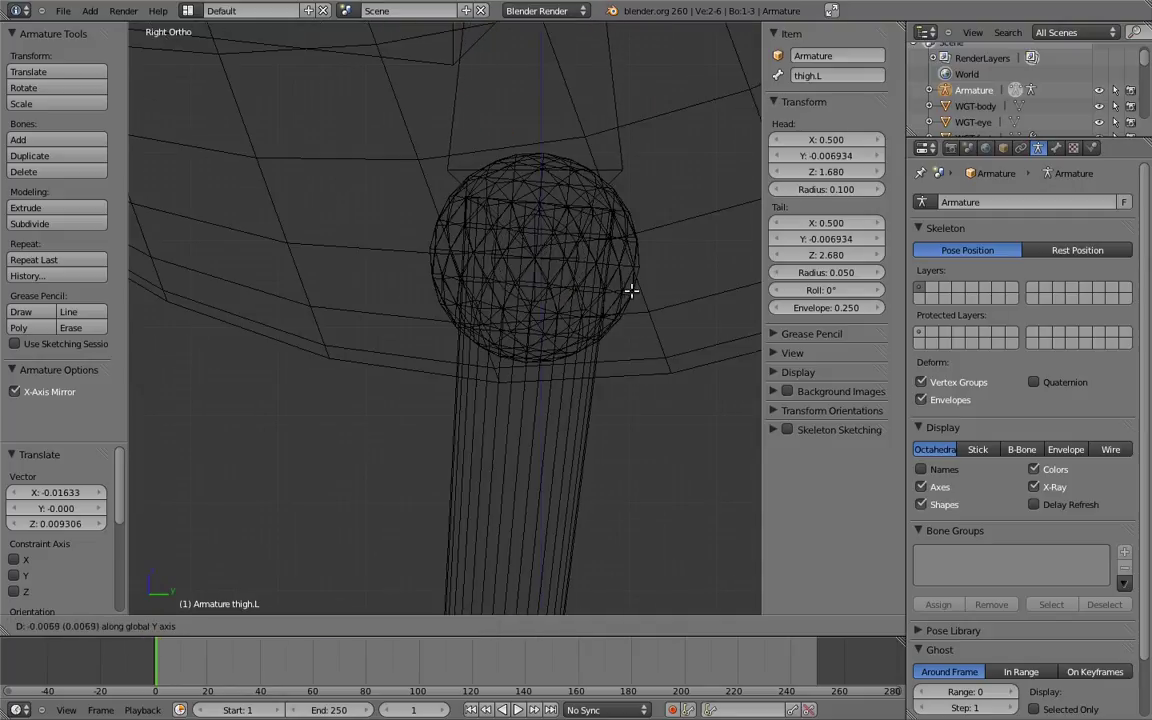
click(629, 290)
Move the tail of thigh.L down to the centre of the knee joint, at about Y -0.077, Z 0.88.
scroll(620, 309, down, 5)
middle_drag(620, 309, 576, 234)
scroll(576, 234, down, 3)
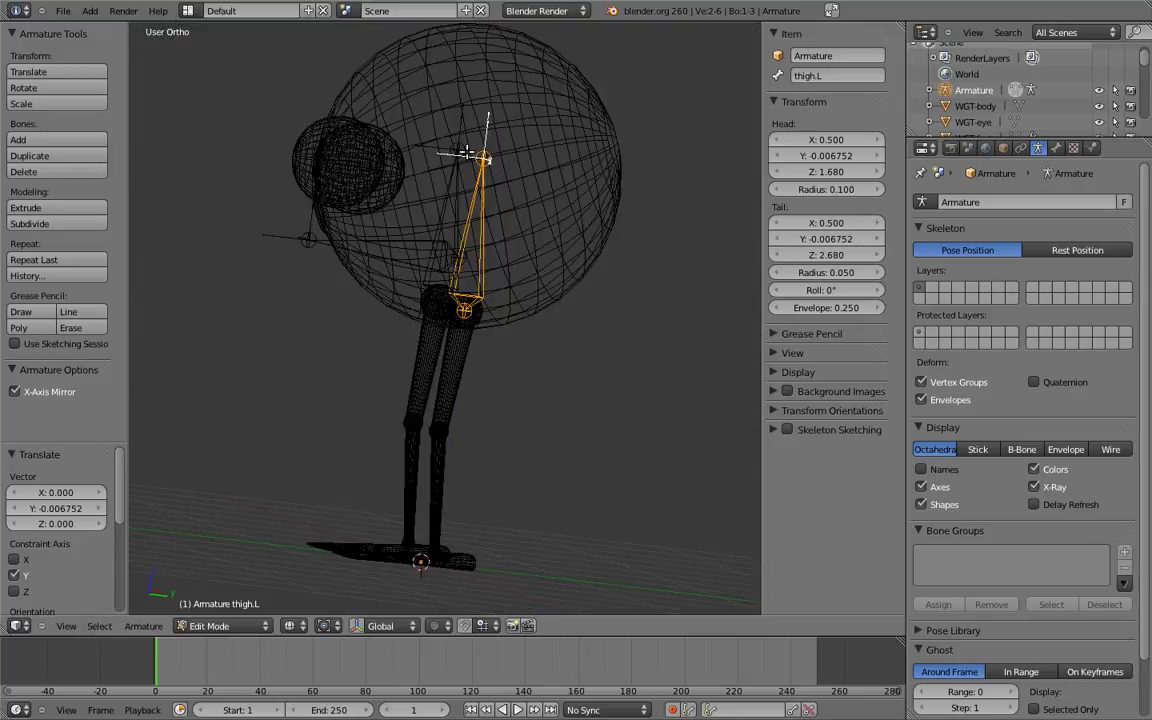
right_click(487, 155)
key(KP_3)
scroll(497, 178, up, 4)
key(g)
click(448, 418)
scroll(448, 418, up, 3)
key(g)
click(568, 367)
scroll(568, 367, up, 6)
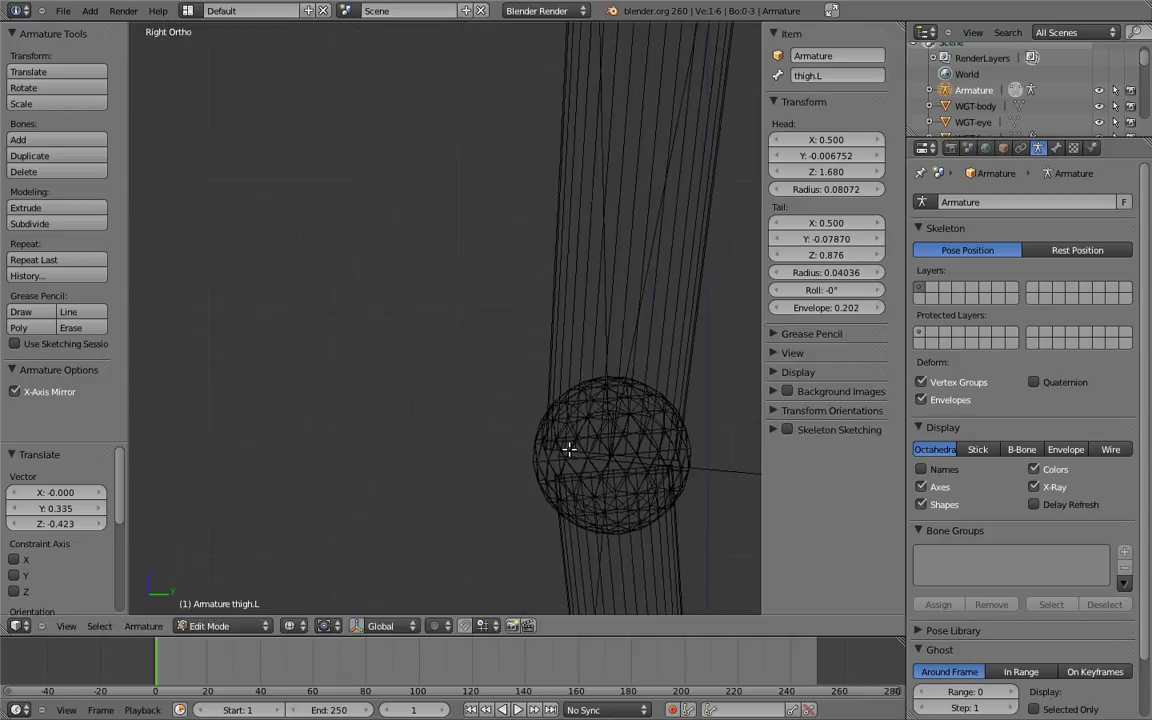
key(g)
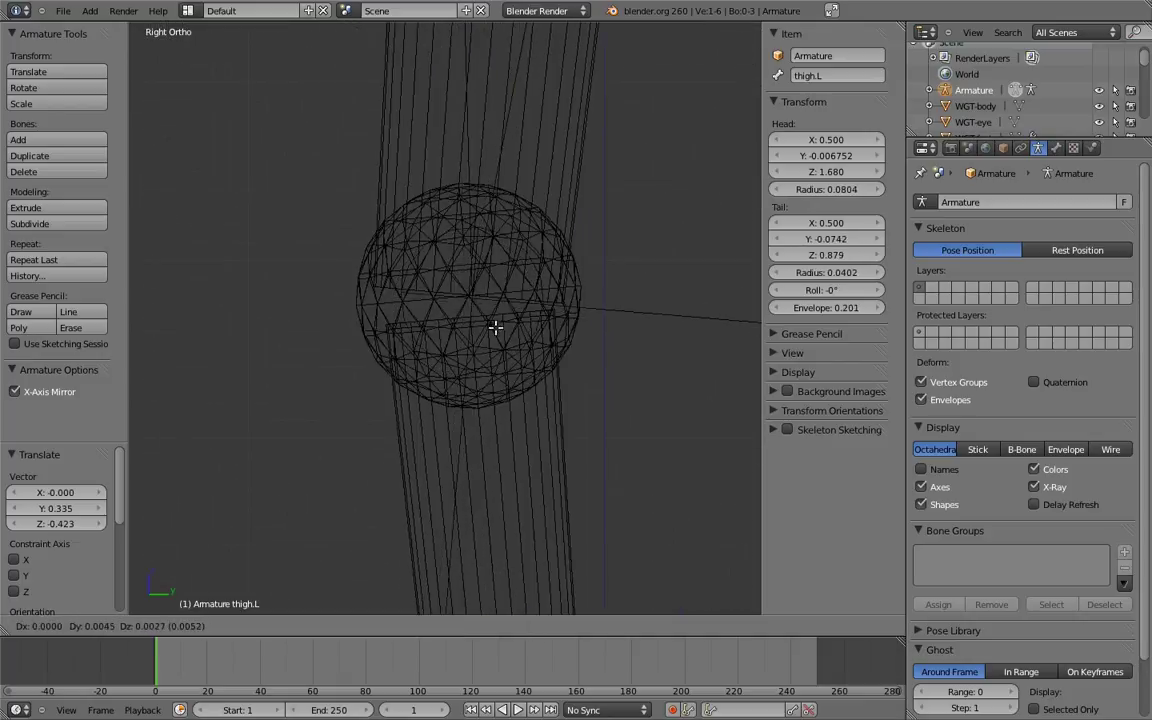
click(548, 285)
Extrude a mirrored lower-leg bone straight down from the left knee along Z, about 0.56 units long.
key(KP_1)
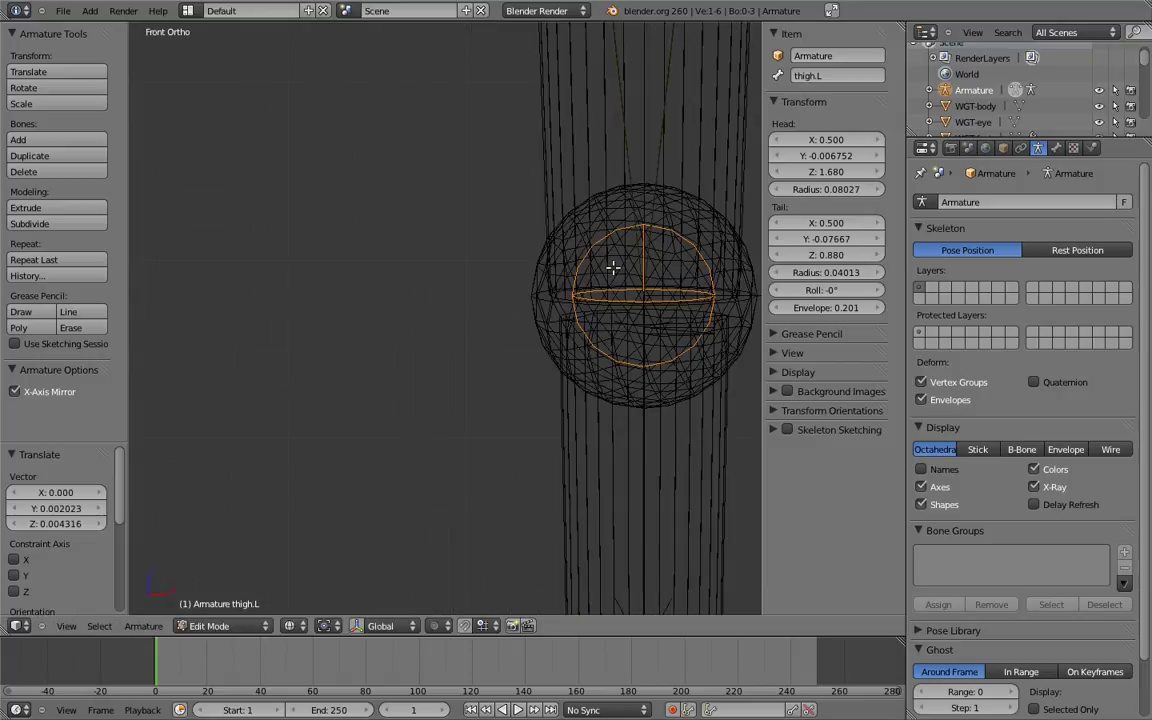
shift+middle_drag(645, 278, 552, 298)
scroll(581, 391, down, 1)
key(z)
scroll(581, 391, down, 8)
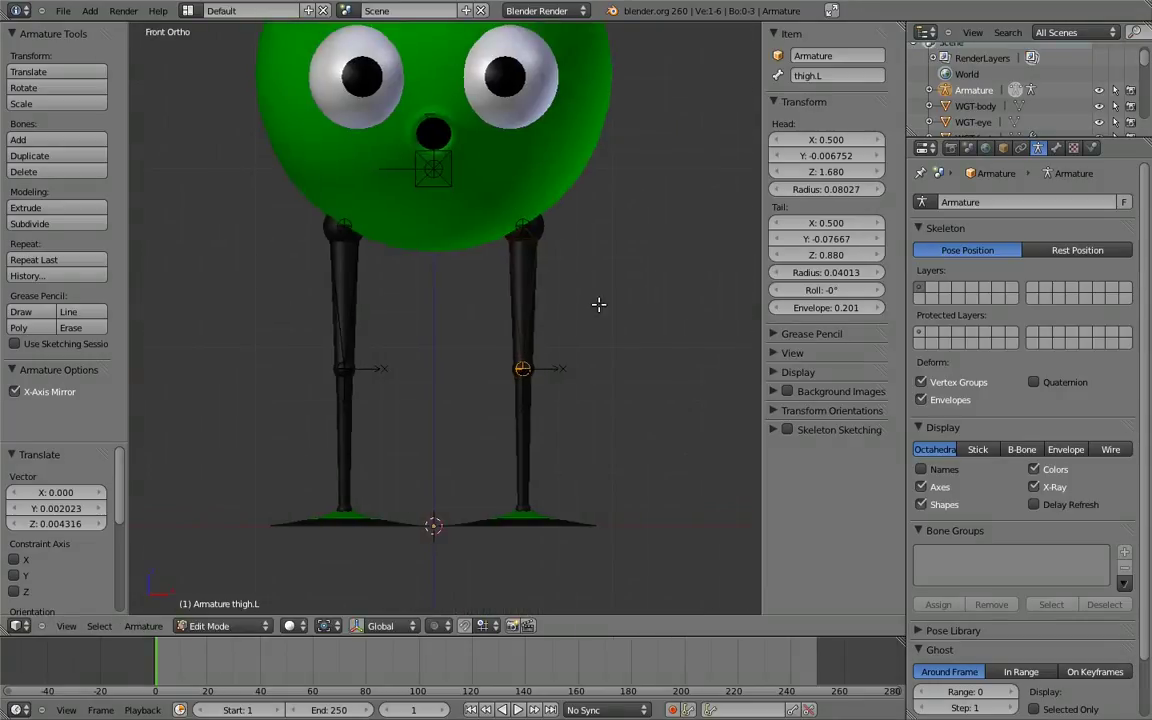
key(g)
key(z)
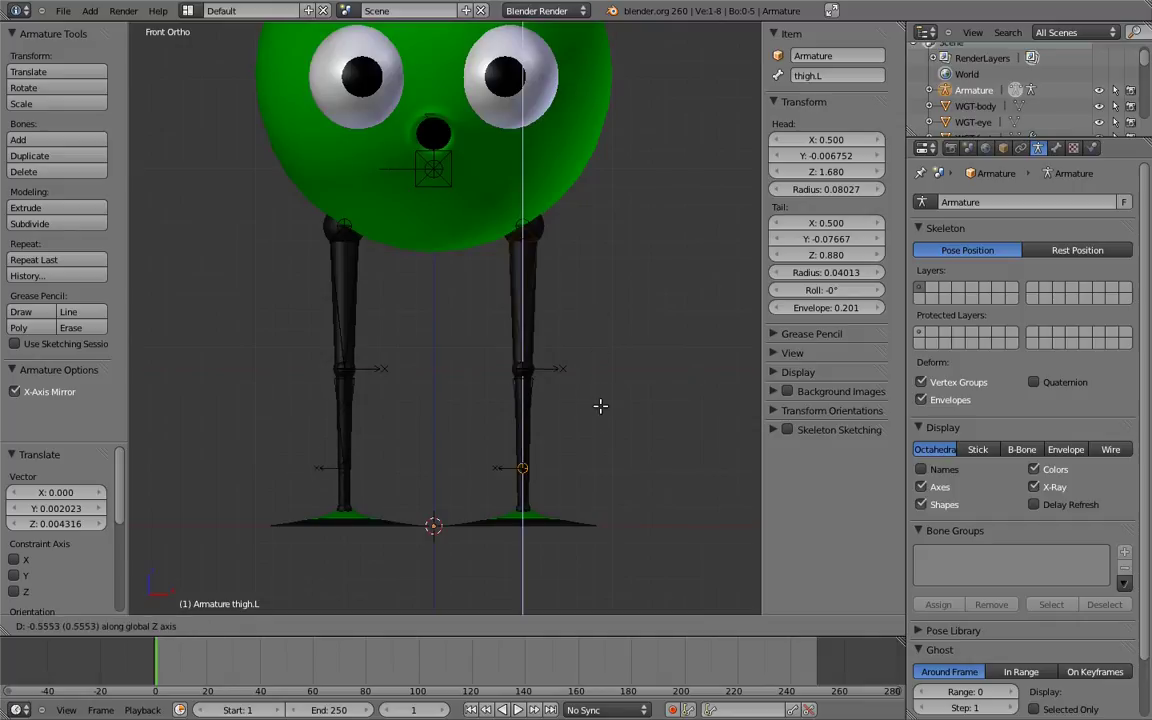
click(600, 405)
Move the lower-leg bone's tail onto the centre of the left ankle joint, aligning it in front and side views.
key(g)
click(635, 421)
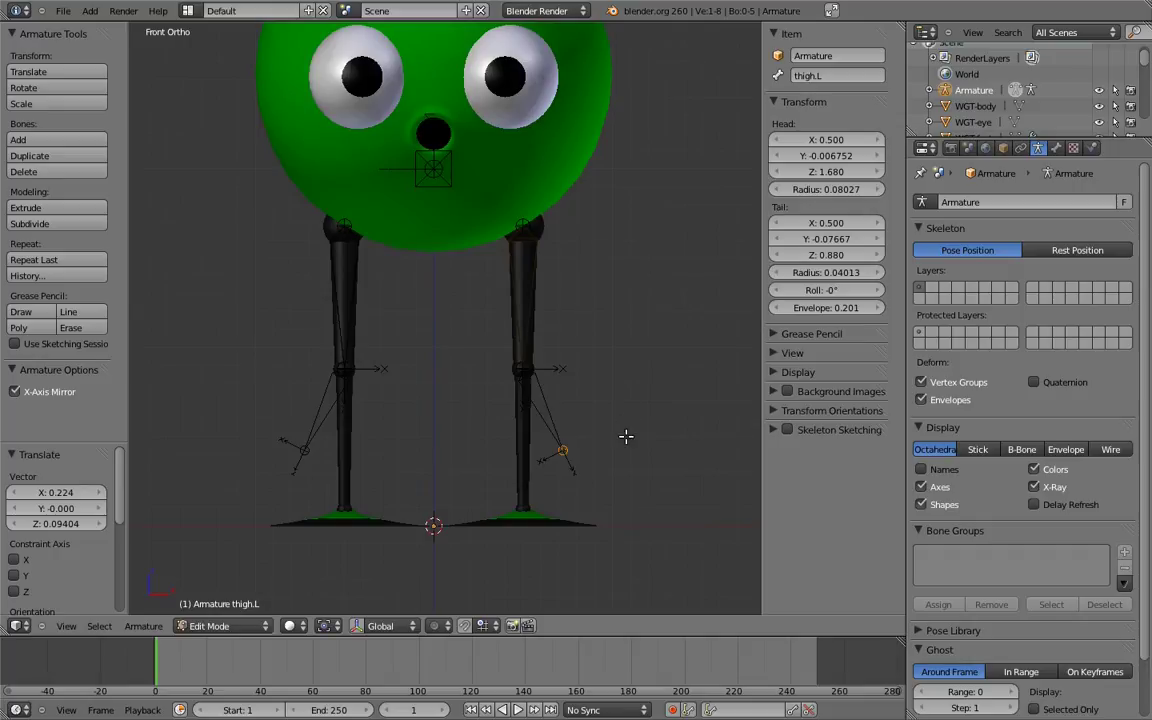
scroll(594, 339, up, 6)
key(z)
key(g)
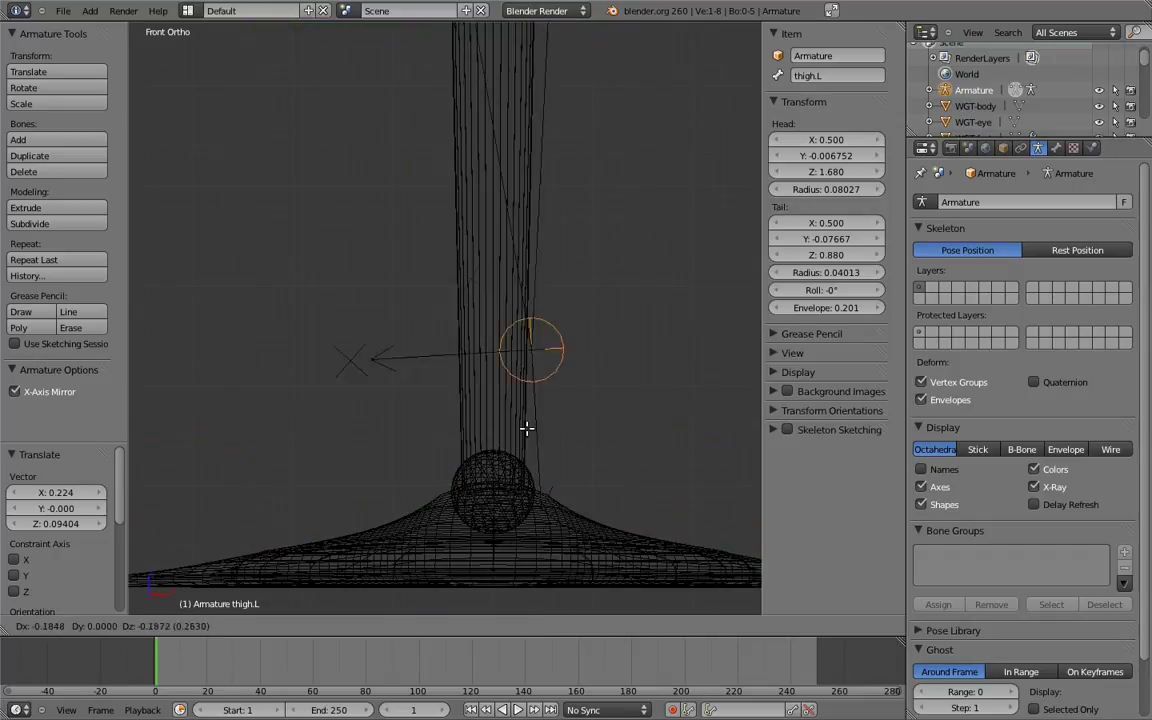
click(507, 510)
key(KP_3)
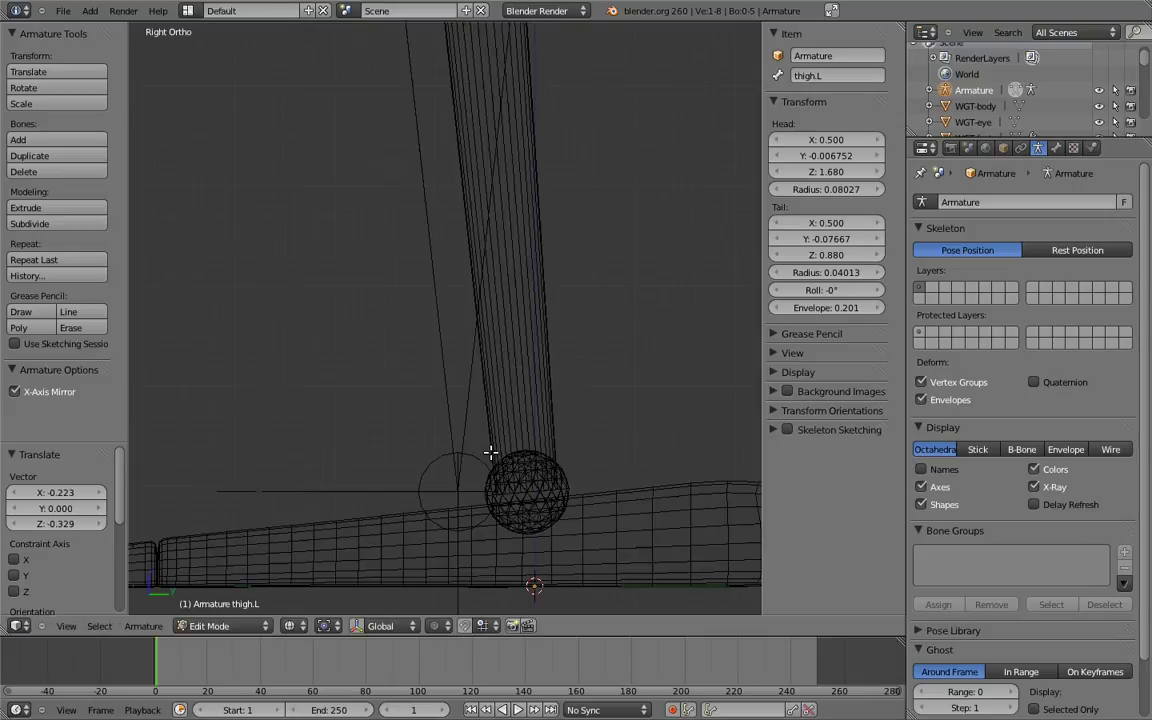
scroll(470, 347, up, 3)
key(g)
key(y)
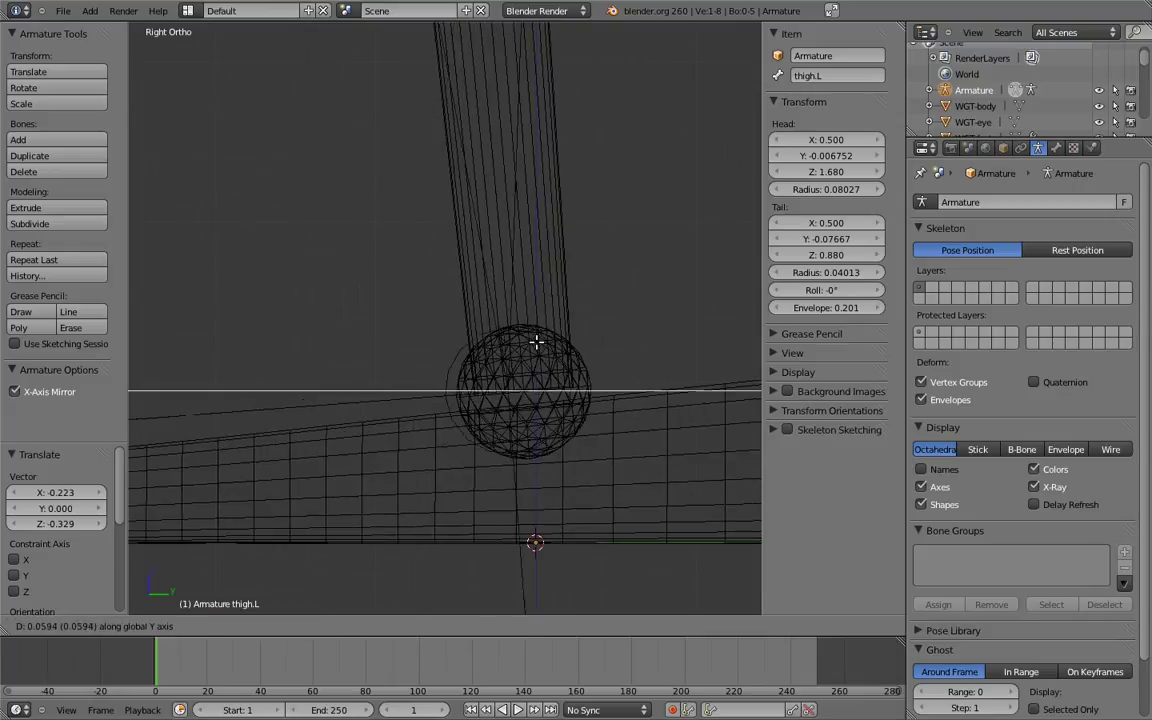
click(542, 352)
Extrude a mirrored foot bone forward from the left ankle along Y, about 0.37 units long, and clear its parent.
scroll(535, 382, down, 1)
scroll(496, 285, down, 6)
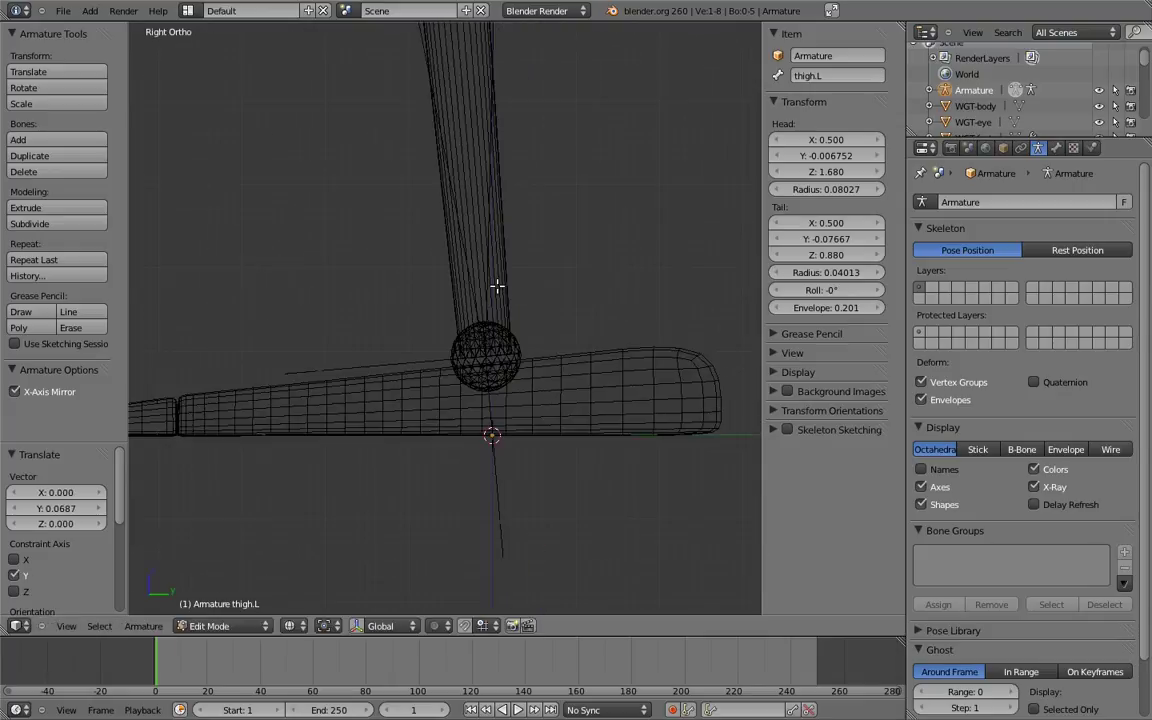
key(g)
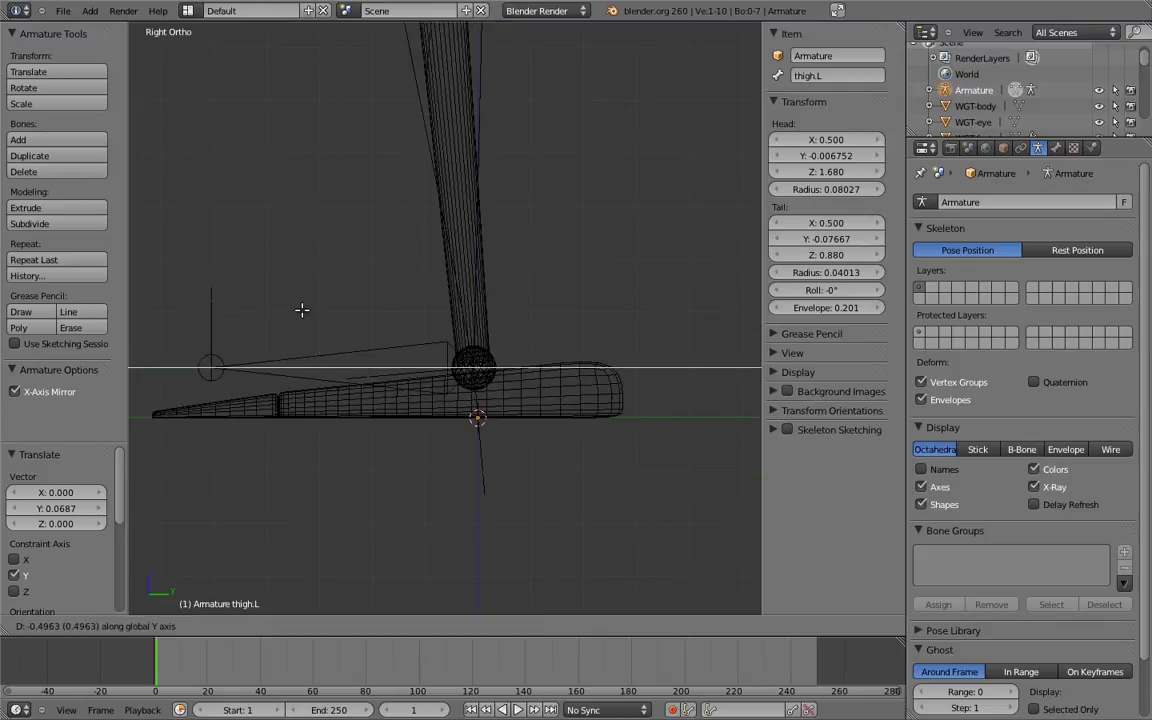
click(360, 343)
middle_drag(378, 367, 406, 417)
right_click(380, 380)
key(alt+p)
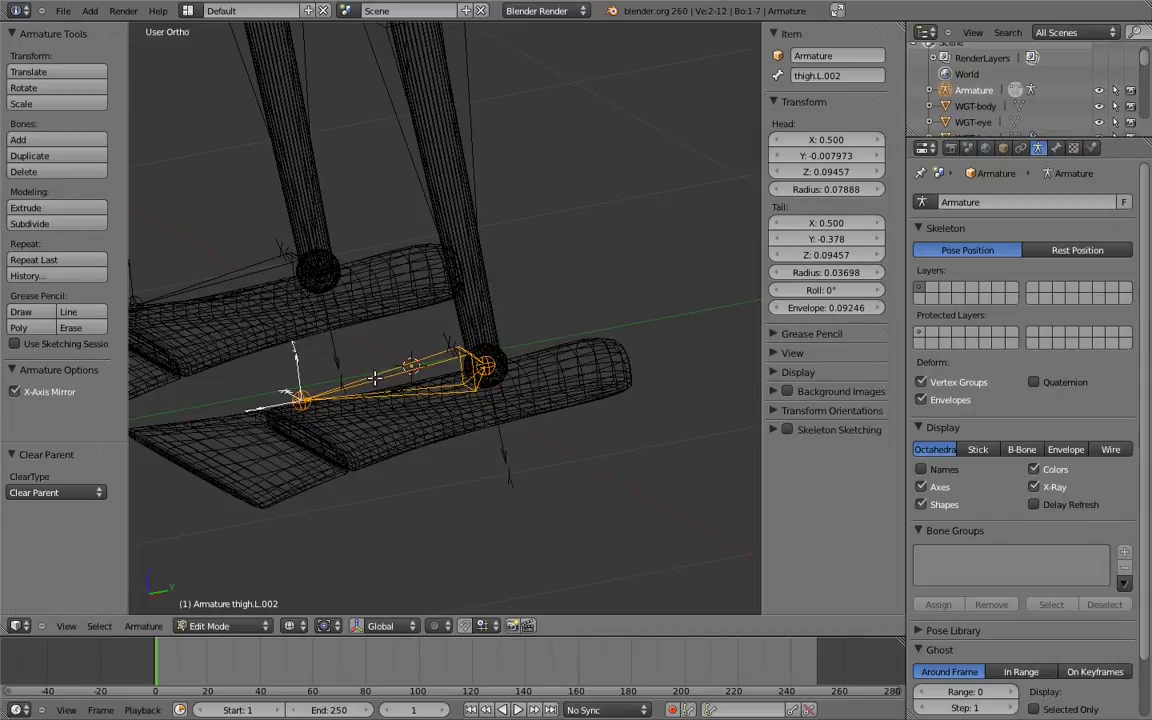
Duplicate the foot bone onto the toe section at about Y -0.375, Z 0.025, and shorten it along Y to the toe tip, about Y -0.614.
key(KP_3)
shift+middle_drag(374, 389, 515, 305)
key(shift+d)
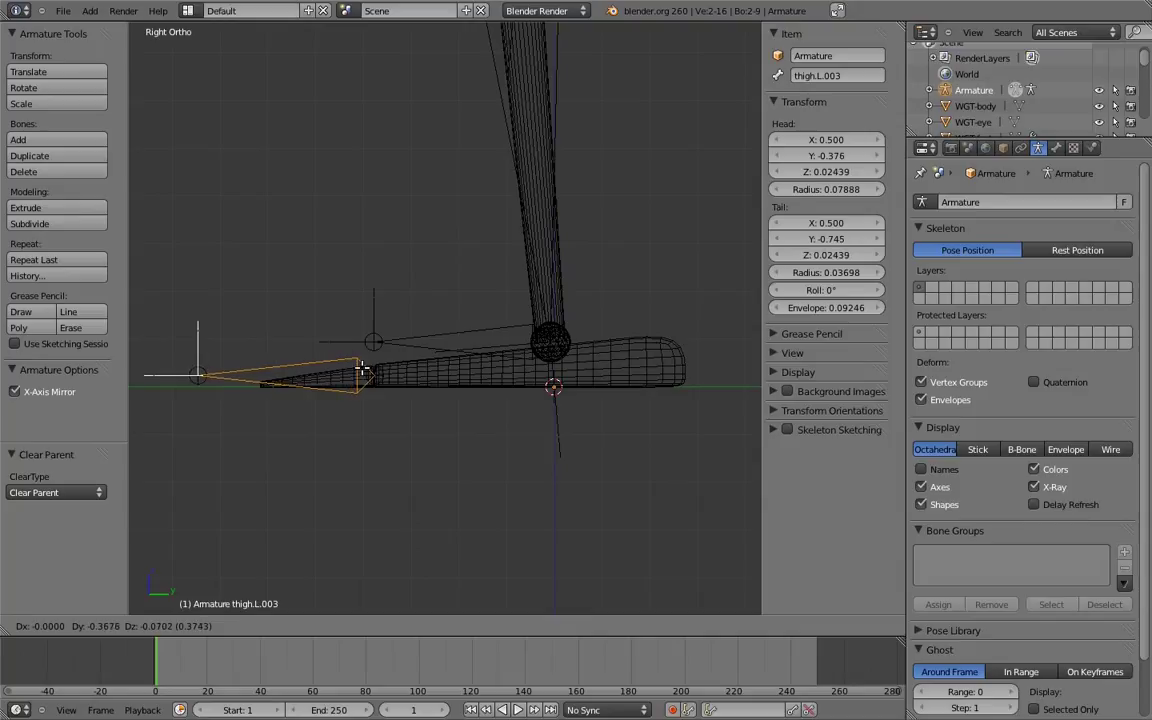
click(363, 370)
right_click(199, 372)
key(g)
key(y)
click(289, 325)
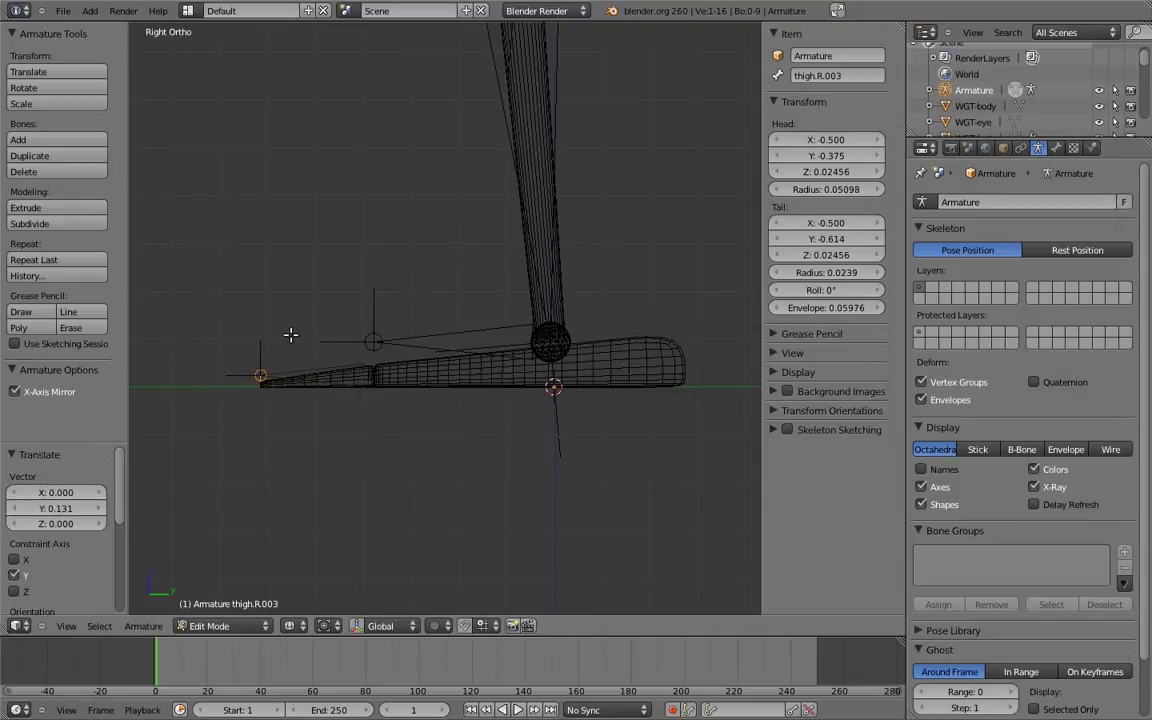
Parent the left toe bone to the left foot bone with Keep Offset.
middle_drag(326, 303, 355, 389)
right_click(347, 404)
key(z)
shift+right_click(440, 345)
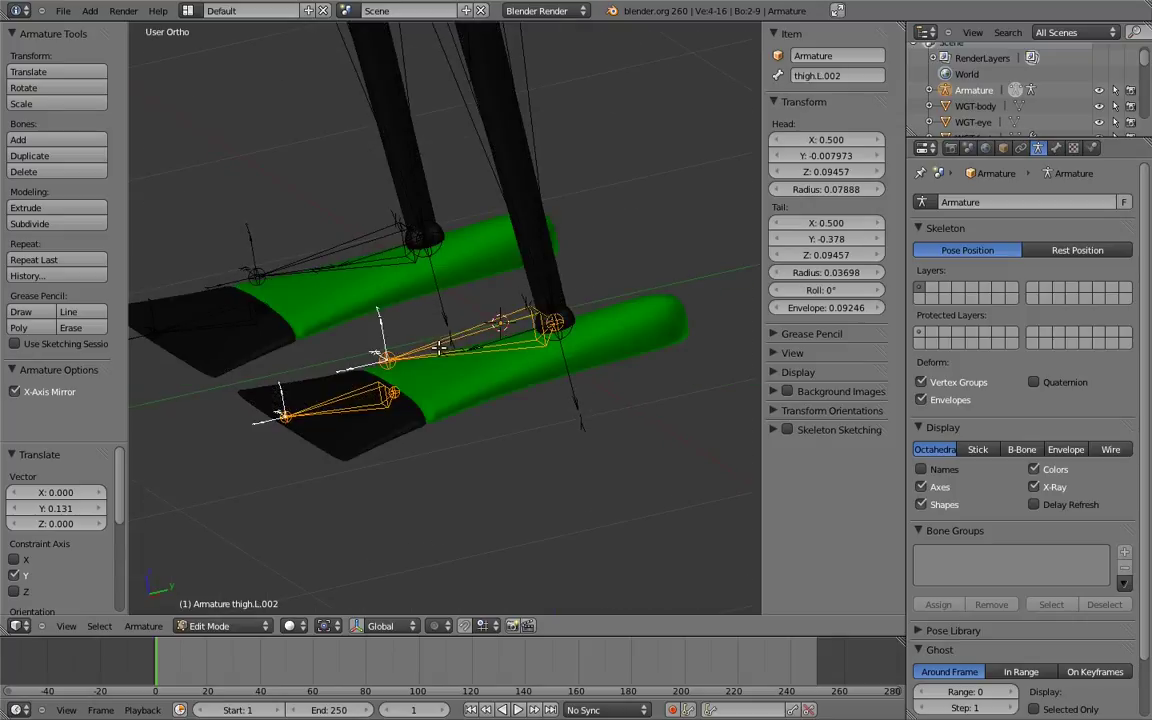
key(ctrl+p)
click(435, 350)
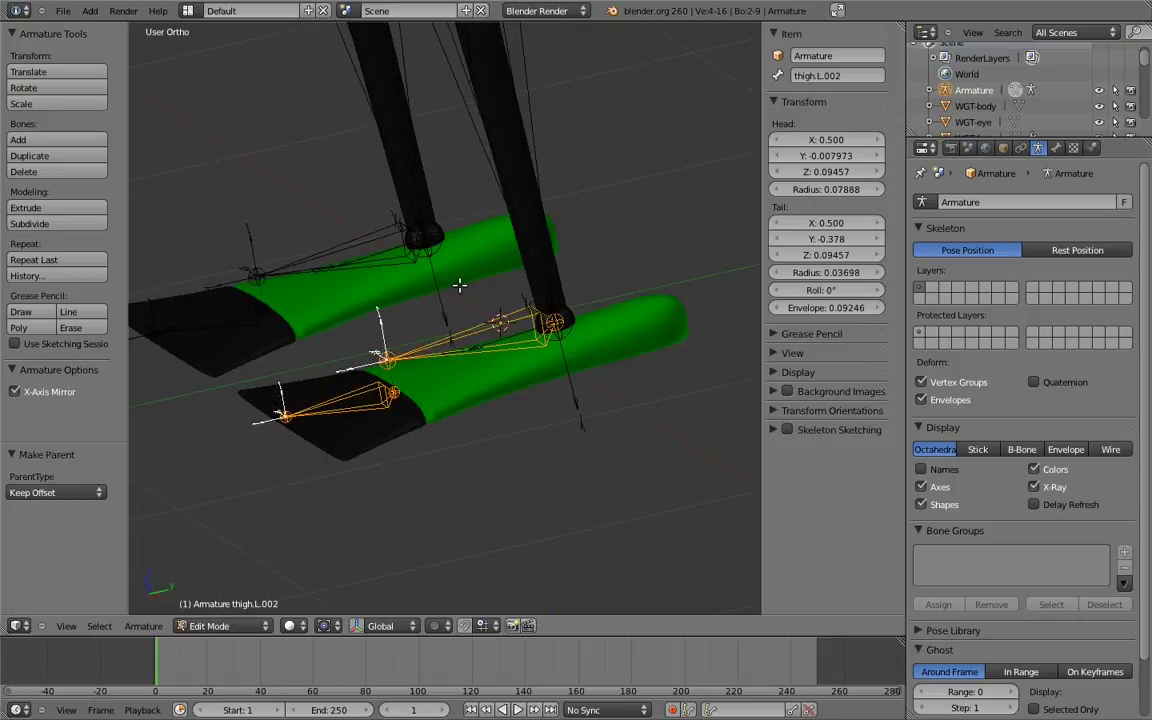
Parent the left thigh bone to the body bone with Keep Offset.
middle_drag(456, 297, 396, 407)
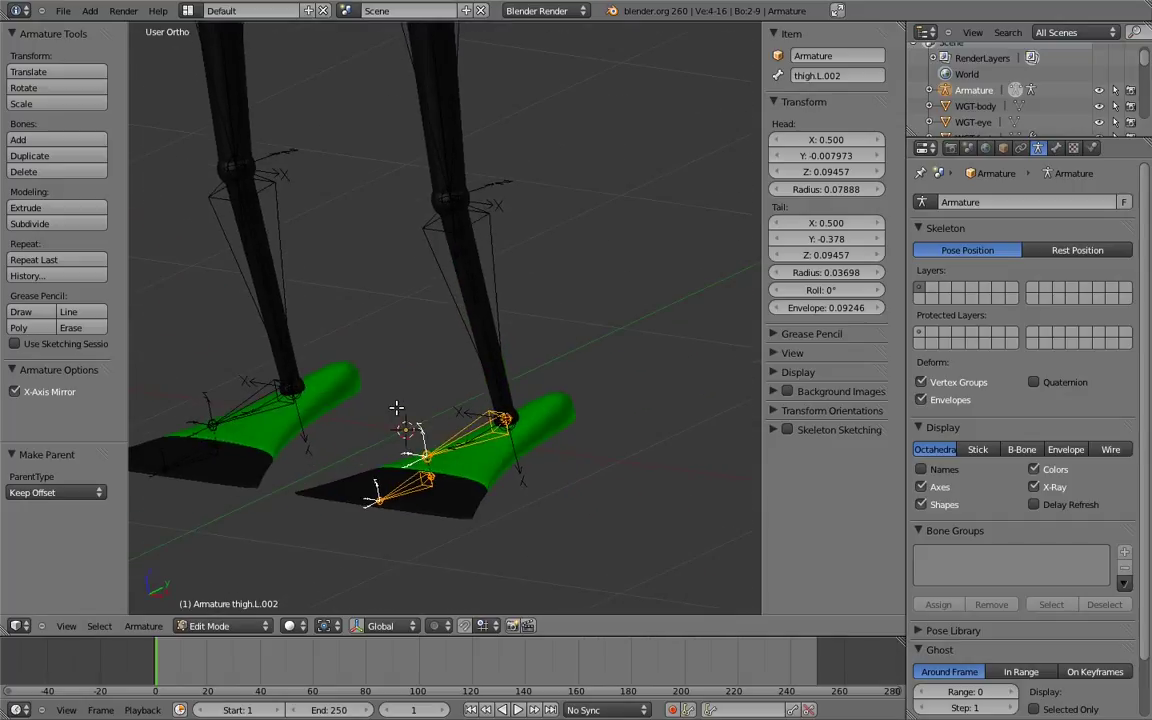
scroll(397, 408, down, 6)
right_click(463, 348)
shift+right_click(385, 272)
key(ctrl+p)
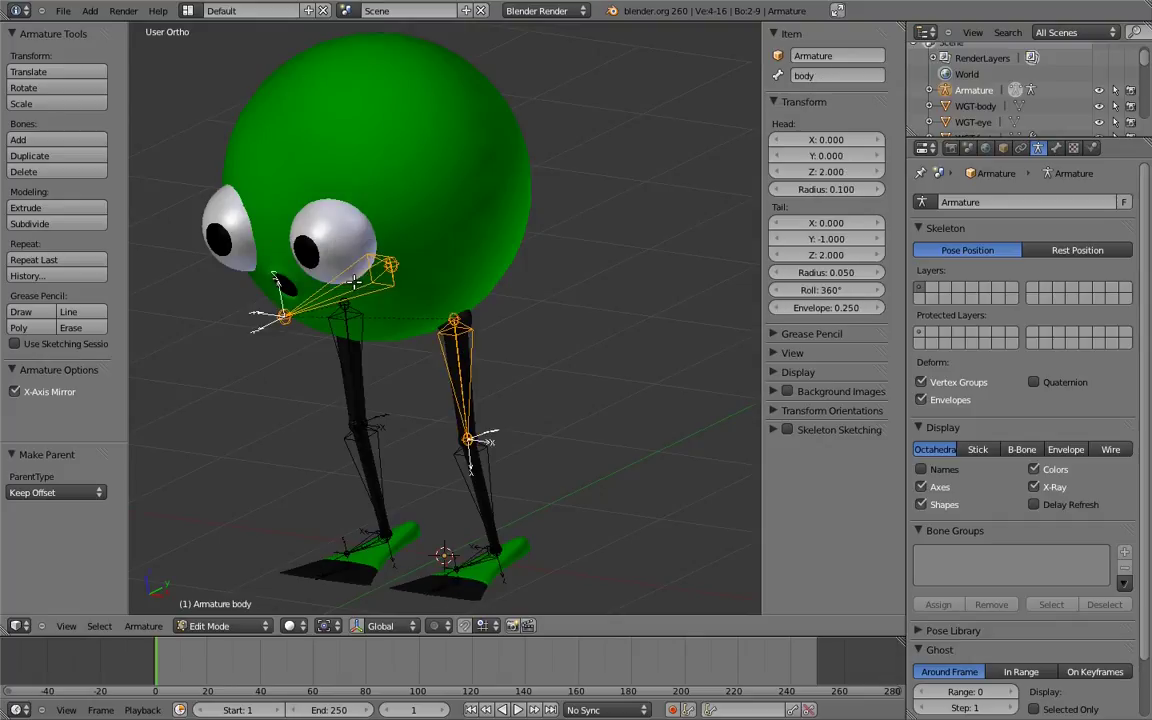
Duplicate the left toe bone and place the copy in front of the knee, at about Y -1.252, Z 0.843.
shift+middle_drag(449, 445, 414, 282)
right_click(408, 417)
key(KP_3)
shift+middle_drag(392, 359, 433, 401)
ctrl+middle_drag(440, 372, 447, 402)
key(shift+d)
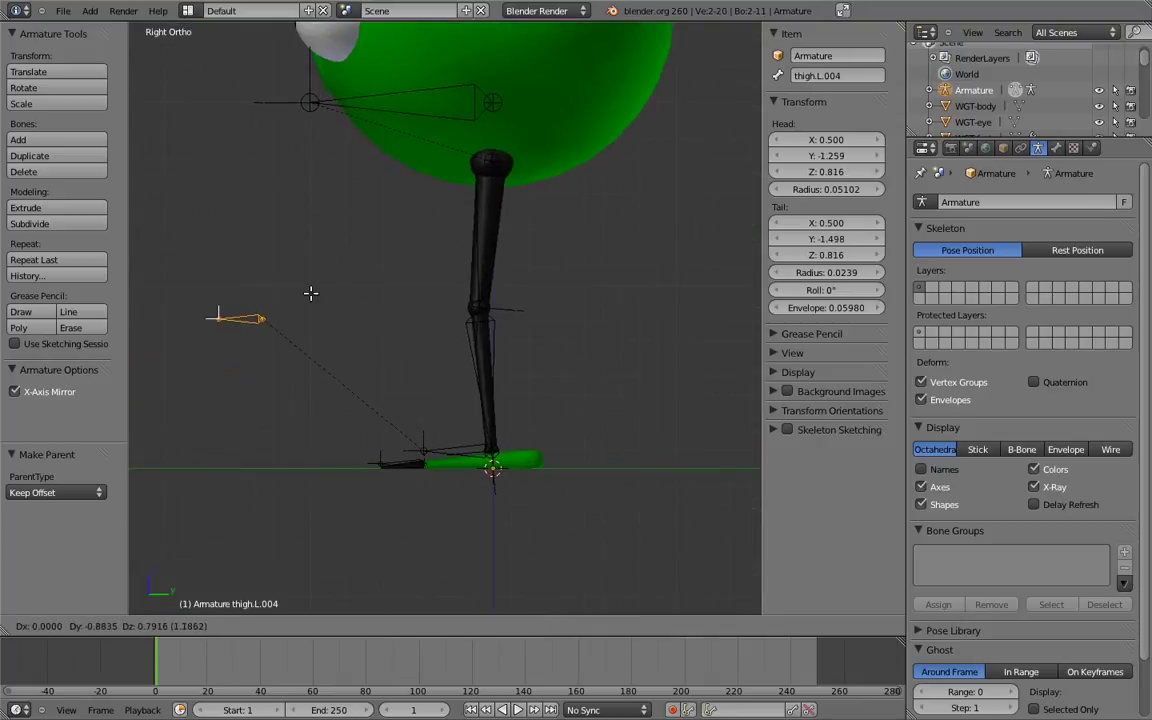
click(311, 283)
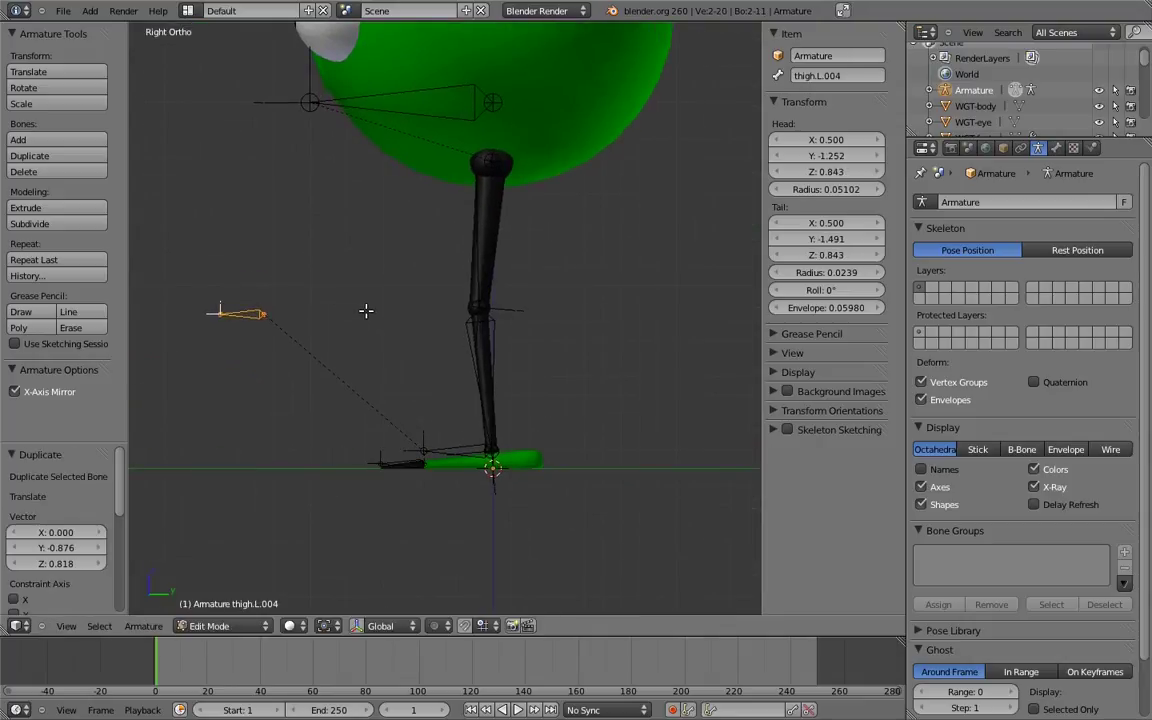
Rename the left lower-leg bone as shin.L and the right upper-leg bone as shin.R.
middle_drag(366, 311, 478, 257)
right_click(478, 316)
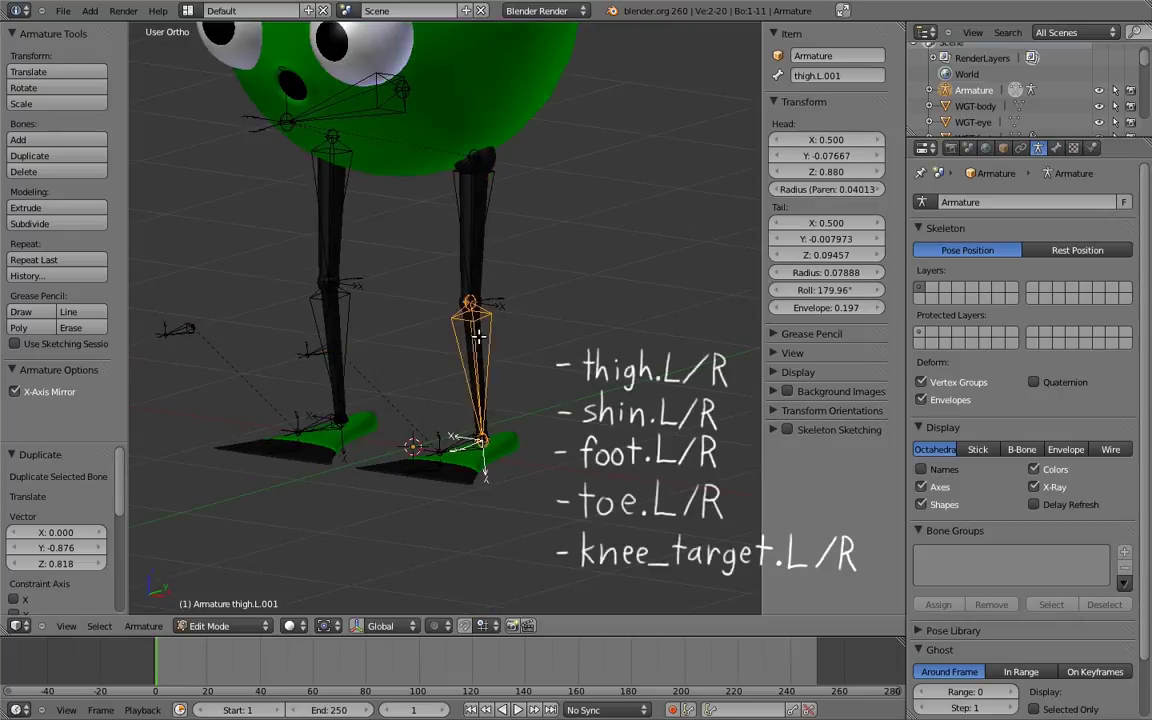
click(815, 76)
text(shin.L)
key(Return)
right_click(333, 188)
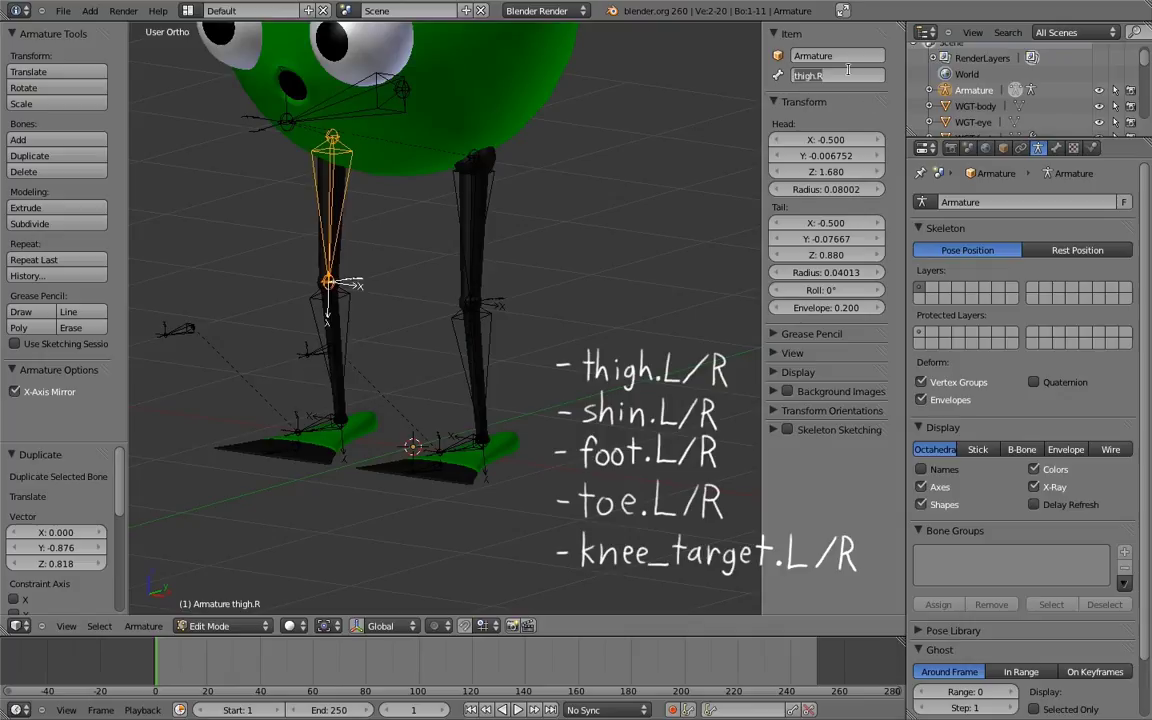
Rename the left foot bone as foot.L and the right foot bone as foot.R.
right_click(455, 445)
click(818, 77)
text(foot.L)
key(Return)
right_click(285, 400)
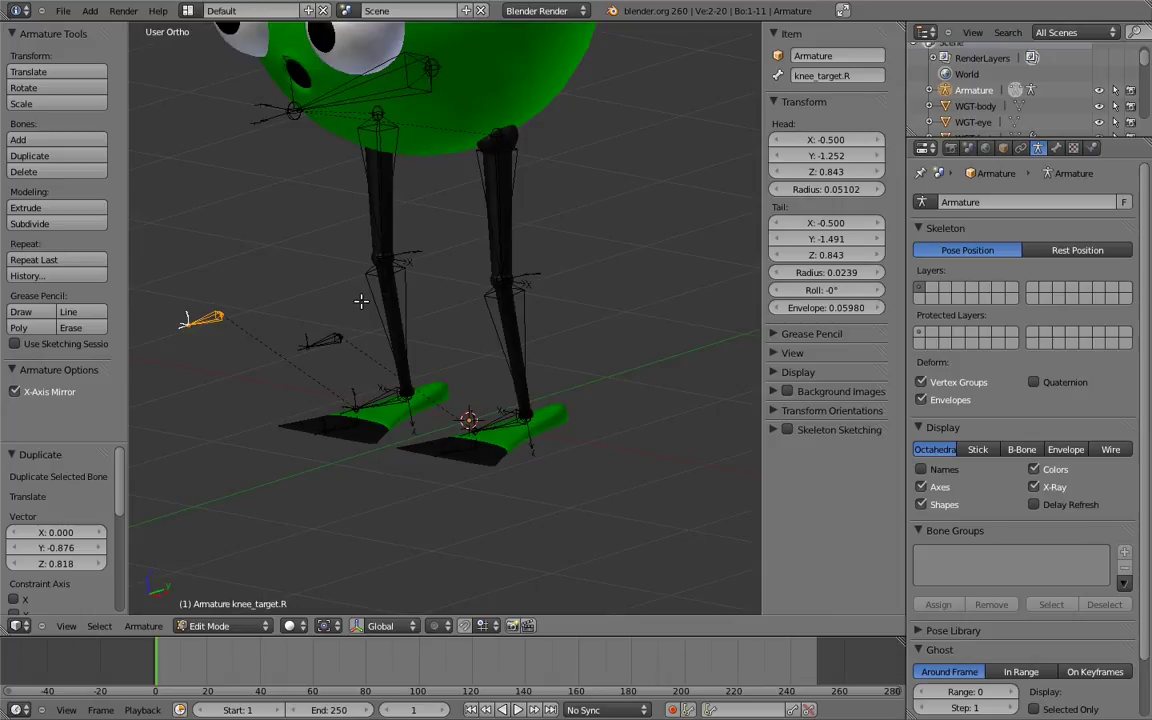
Switch the armature to Pose Mode and add an Inverse Kinematics constraint to shin.L targeting foot.L.
scroll(442, 373, up, 2)
key(ctrl+Tab)
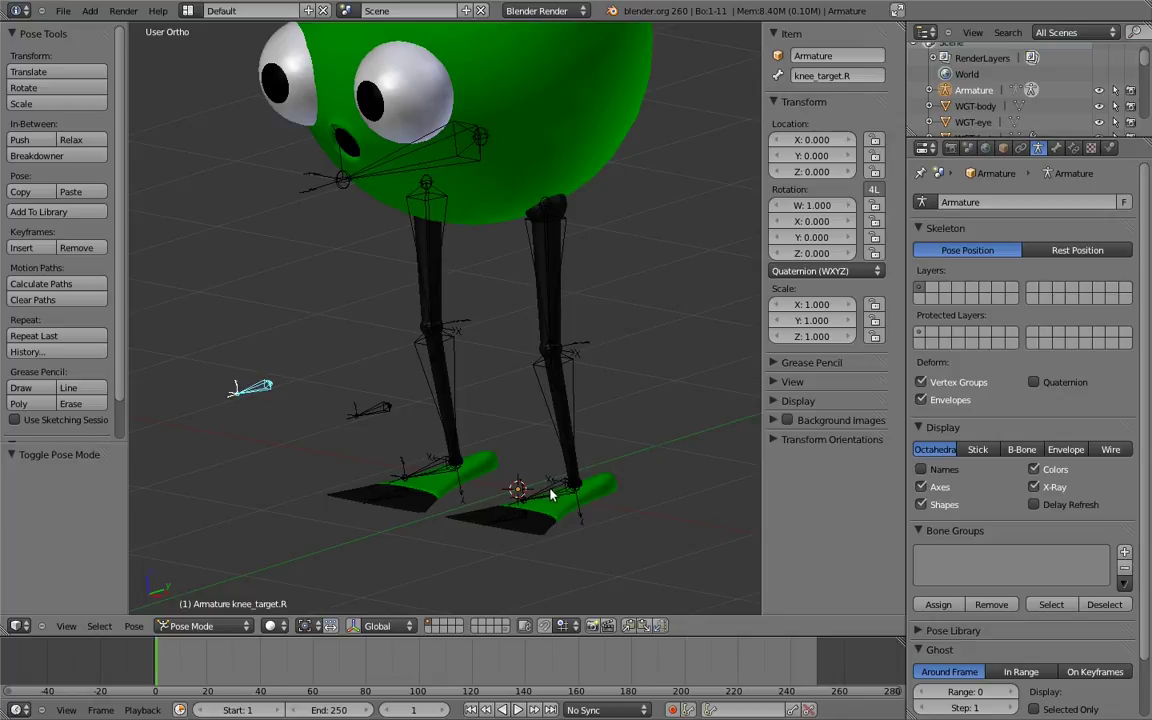
shift+right_click(576, 412)
key(shift+ctrl+c)
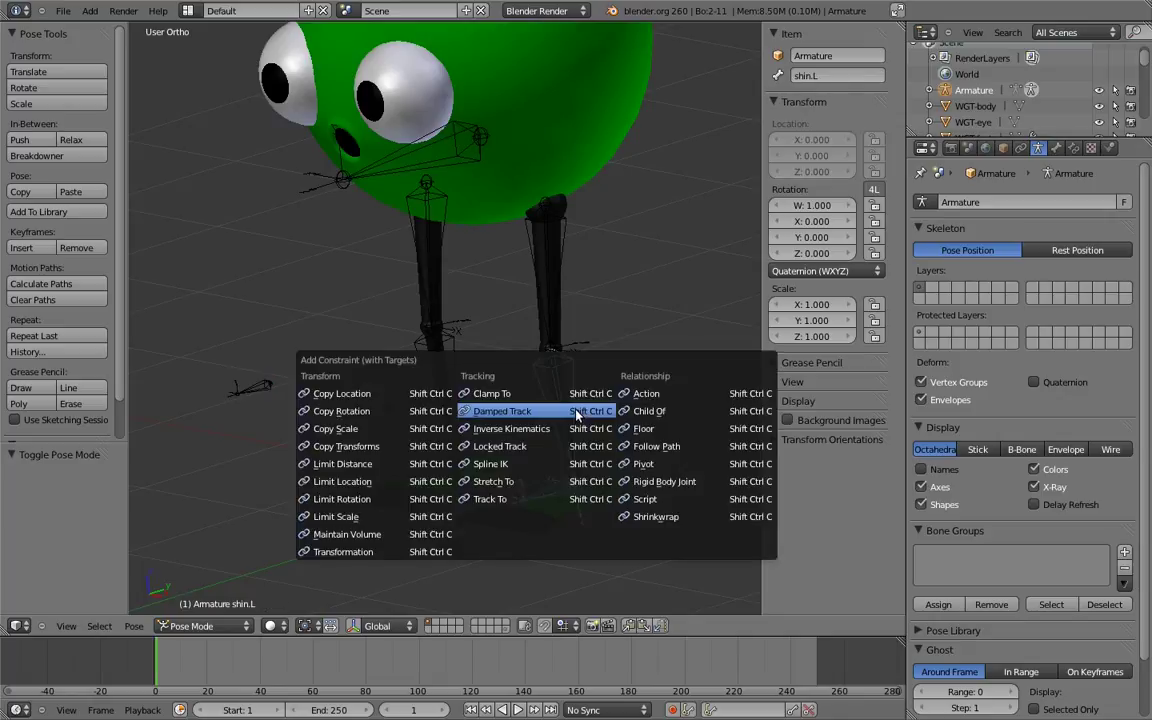
click(505, 428)
Add an Inverse Kinematics constraint to the right lower-leg bone targeting foot.R.
right_click(436, 467)
shift+right_click(411, 342)
key(shift+ctrl+c)
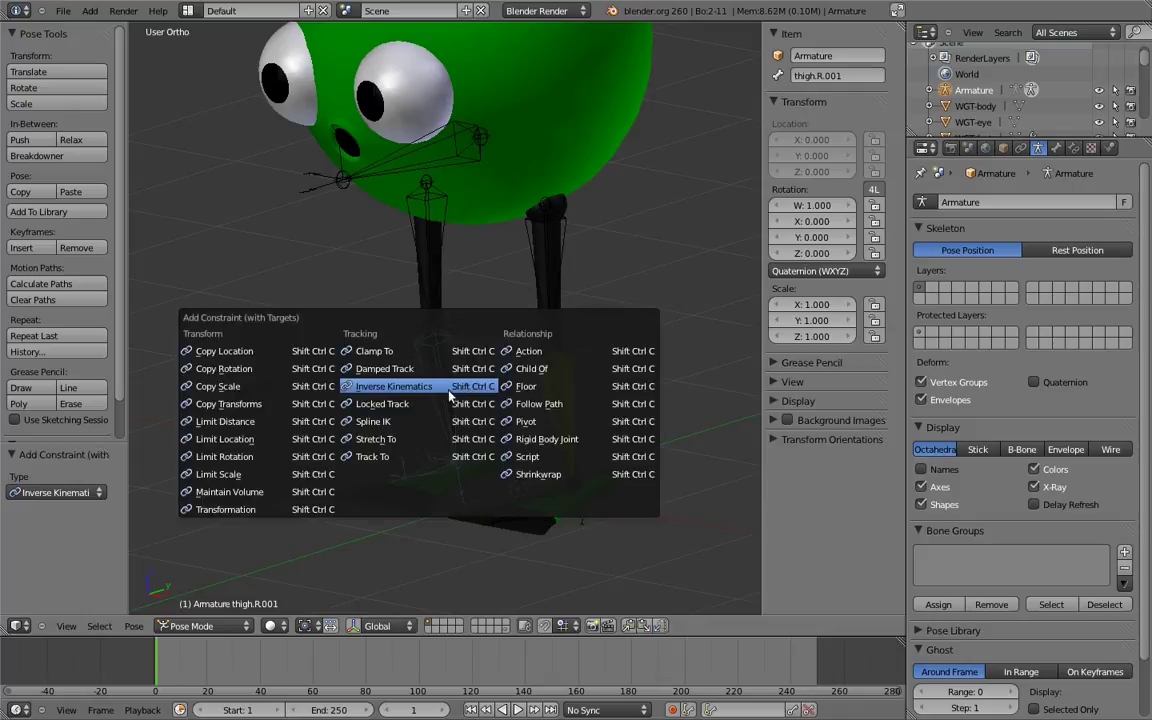
click(449, 390)
Set the IK constraint's chain length to 2 on both lower-leg bones.
right_click(573, 420)
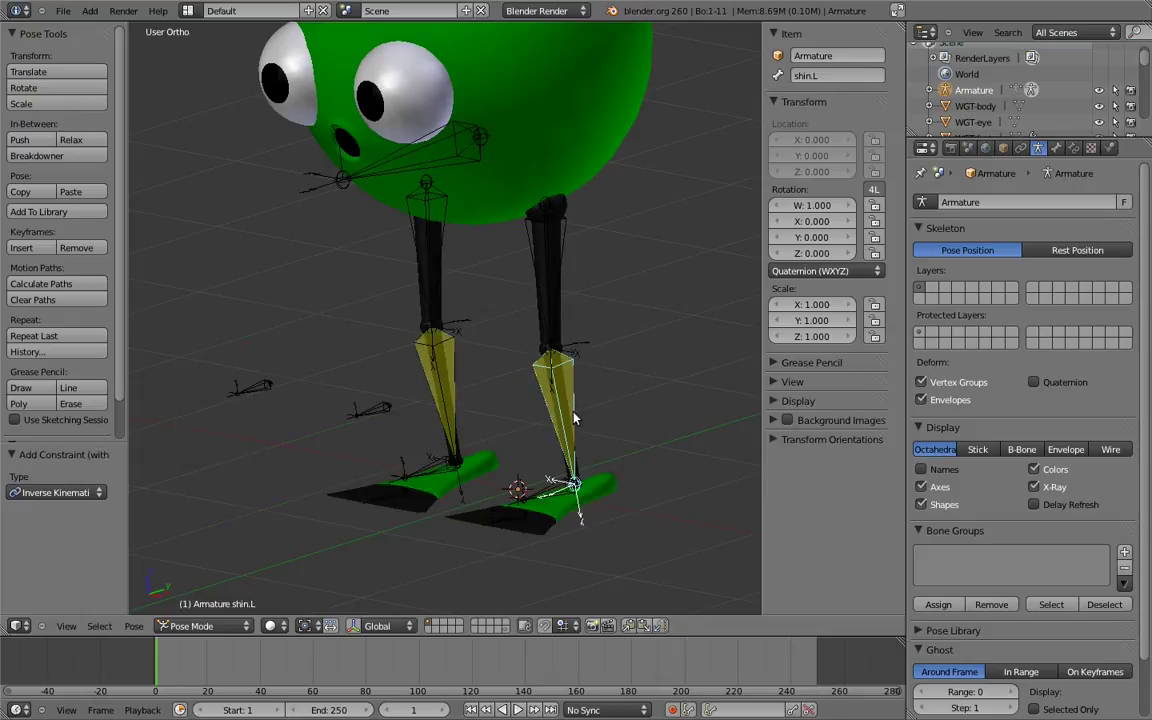
click(1073, 148)
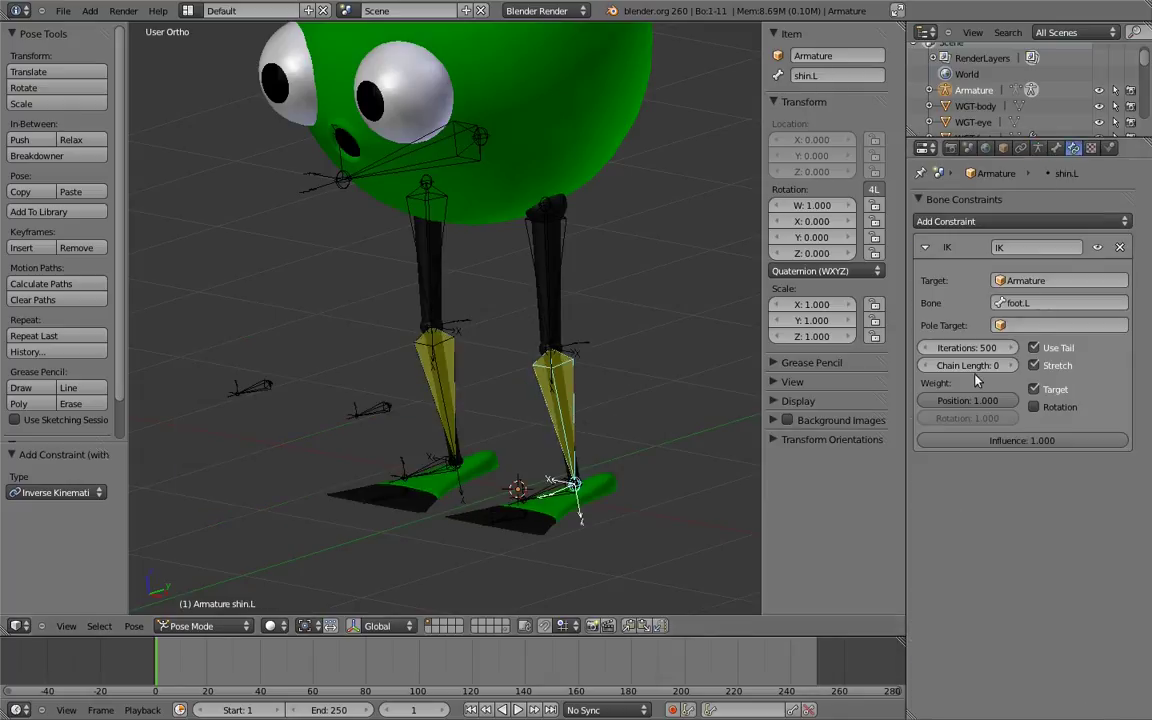
right_click(450, 395)
click(1008, 366)
click(1008, 366)
Set the pole target of shin.L's IK constraint to the Armature's knee_target.L bone.
right_click(560, 400)
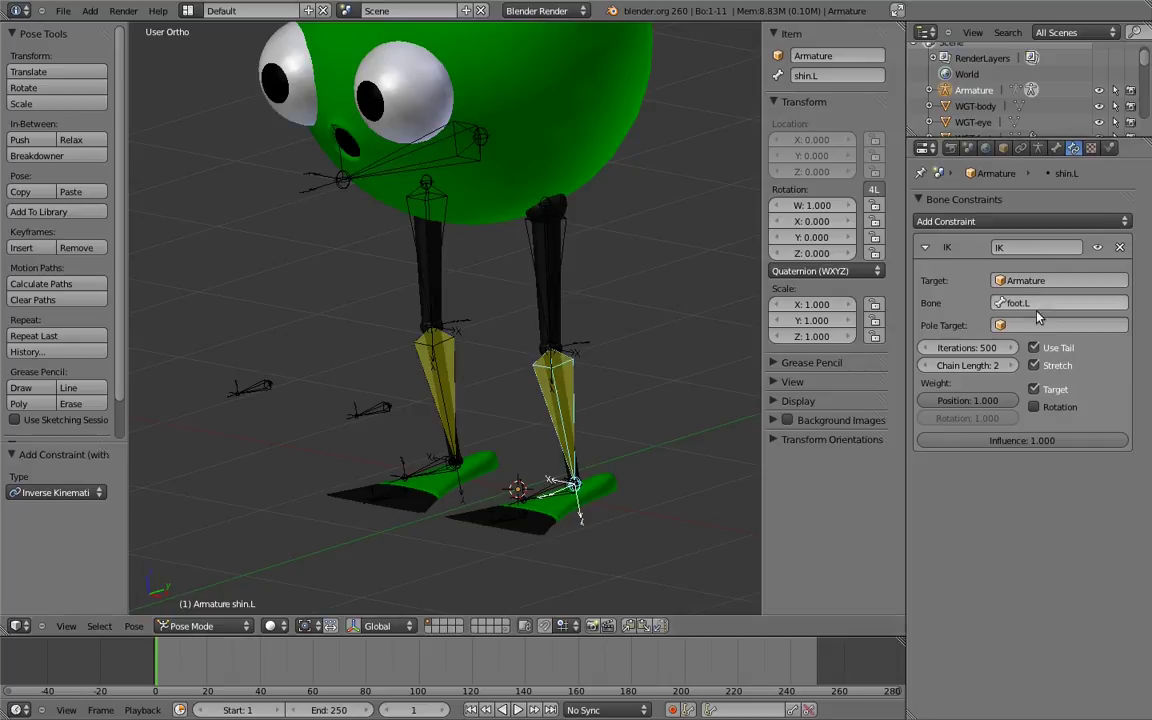
click(1012, 325)
click(1012, 348)
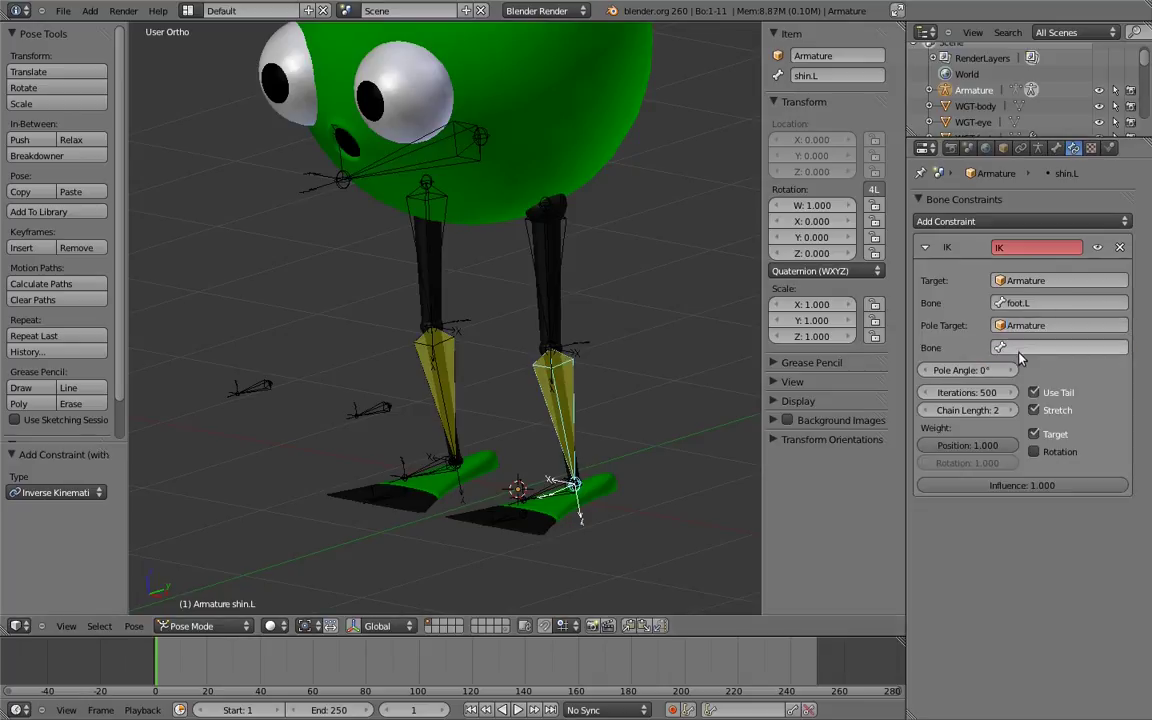
click(1038, 347)
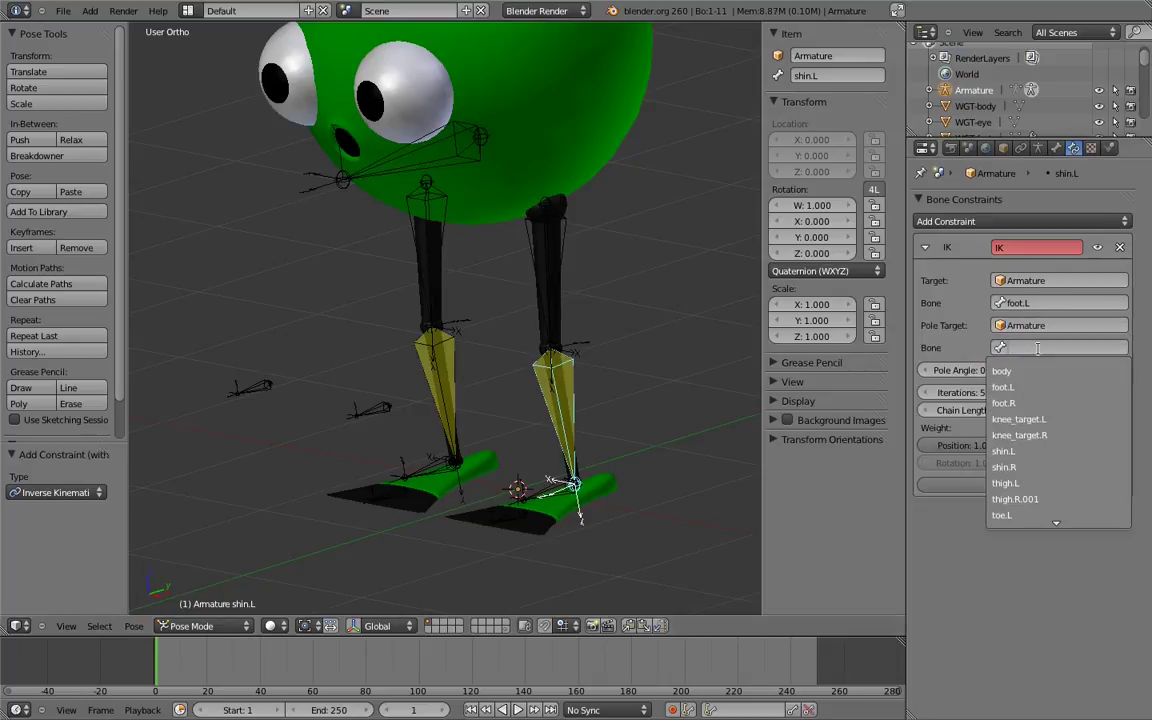
click(1040, 419)
Set the pole target of the right lower-leg bone's IK constraint to the Armature's knee_target.R bone.
right_click(442, 380)
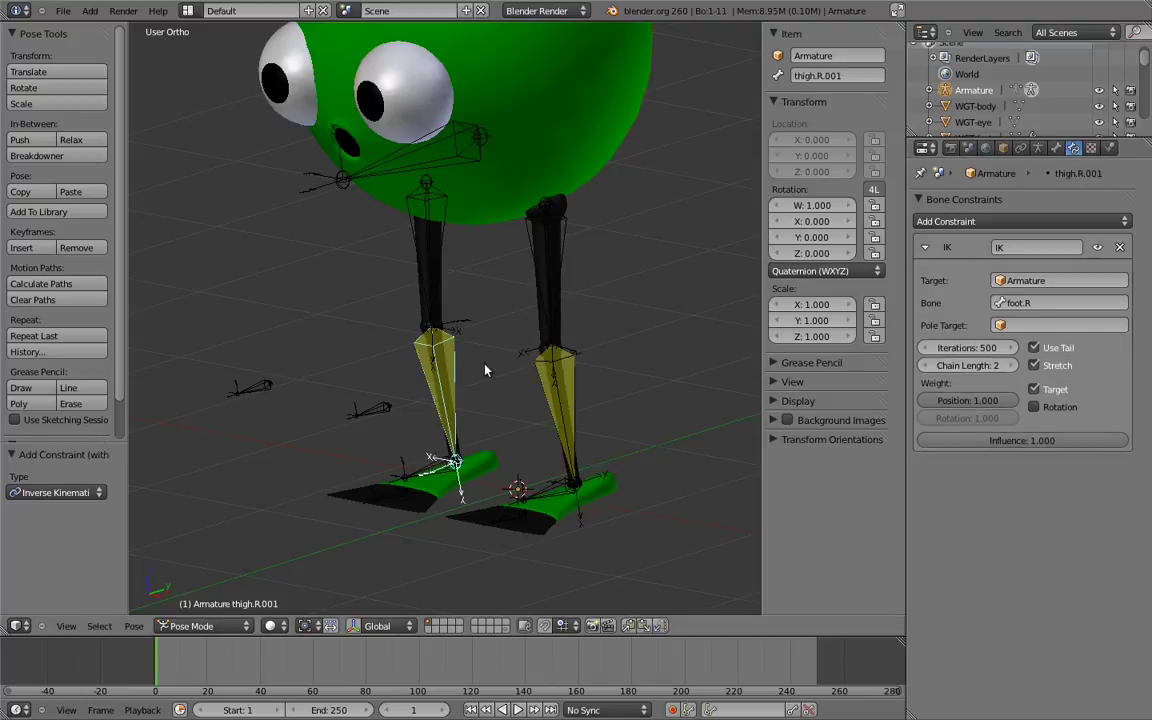
click(1025, 325)
click(1012, 348)
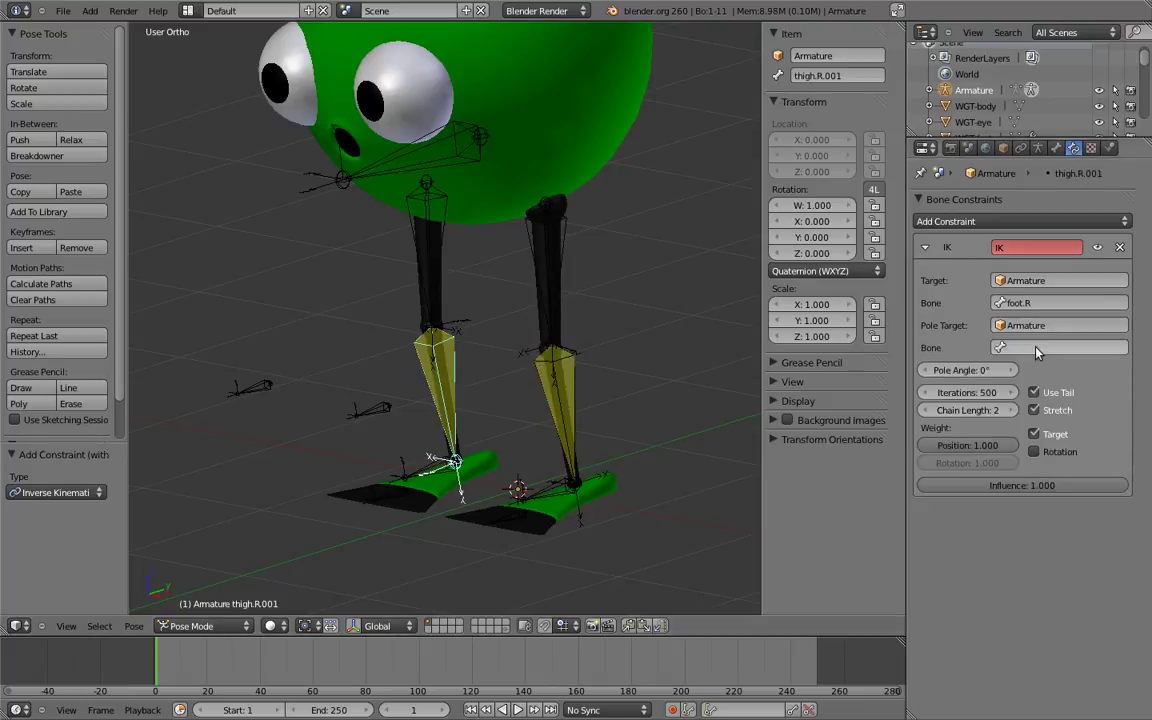
click(1040, 347)
click(1030, 435)
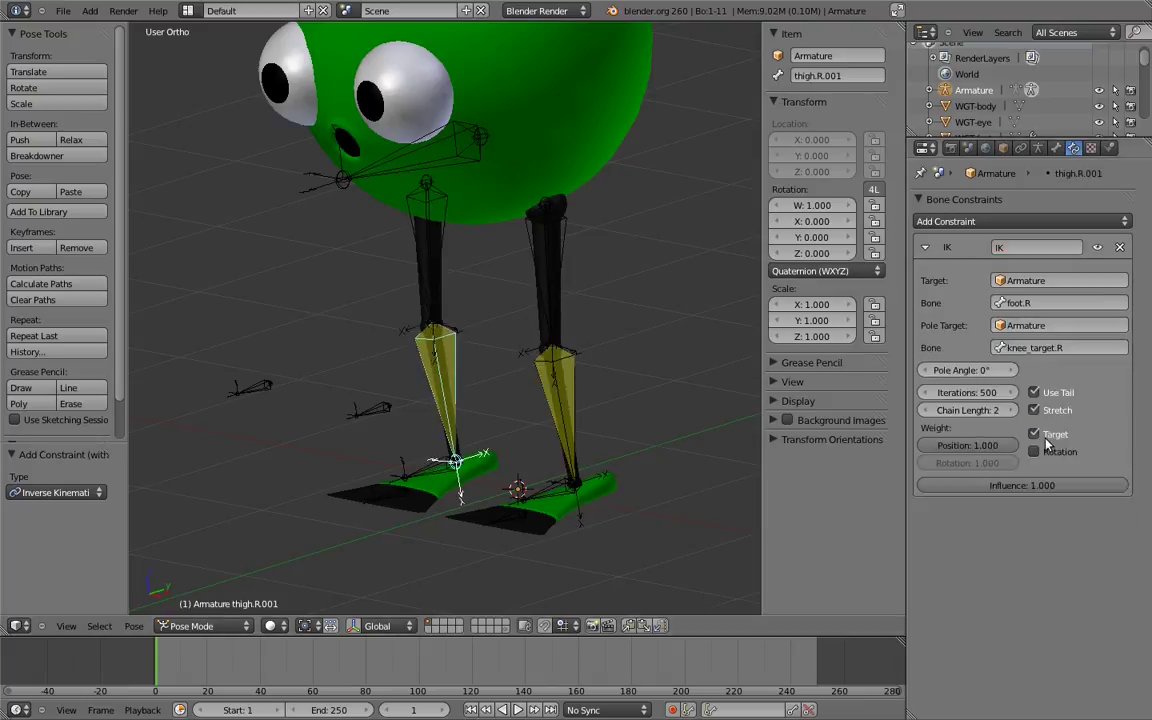
Set the IK pole angle to -90° on both lower-leg bones, checking the alignment from the top view.
right_click(568, 393)
key(KP_7)
shift+middle_drag(619, 294, 619, 337)
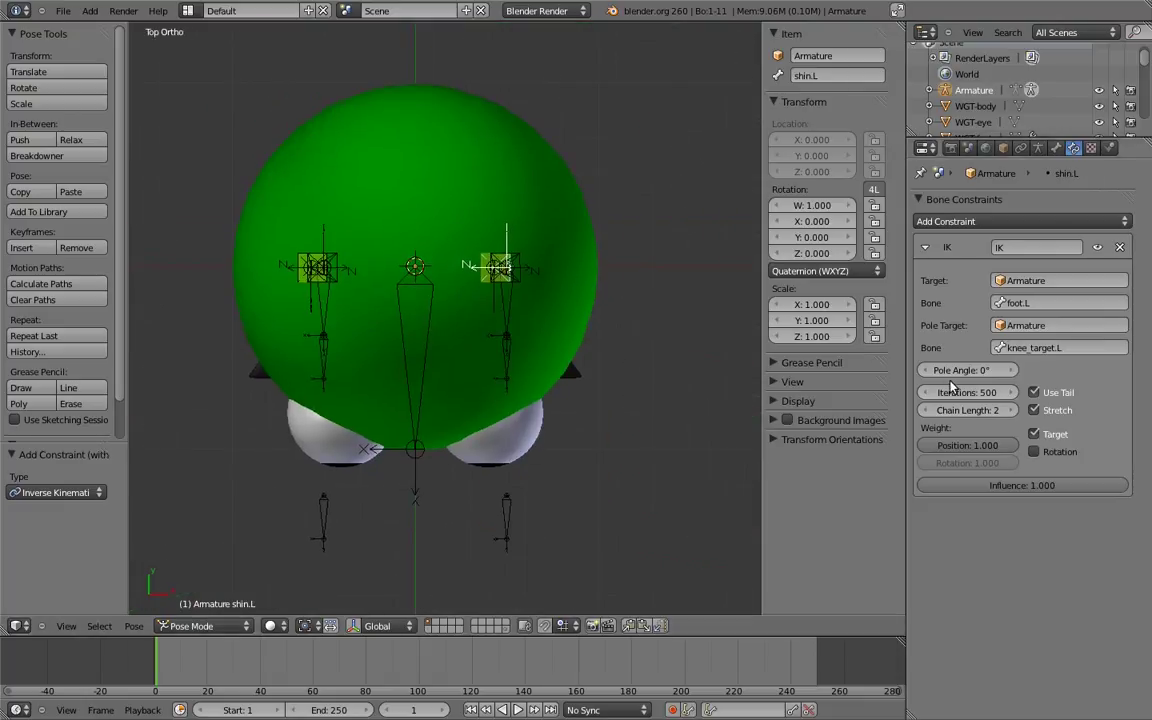
drag(960, 373, 858, 388)
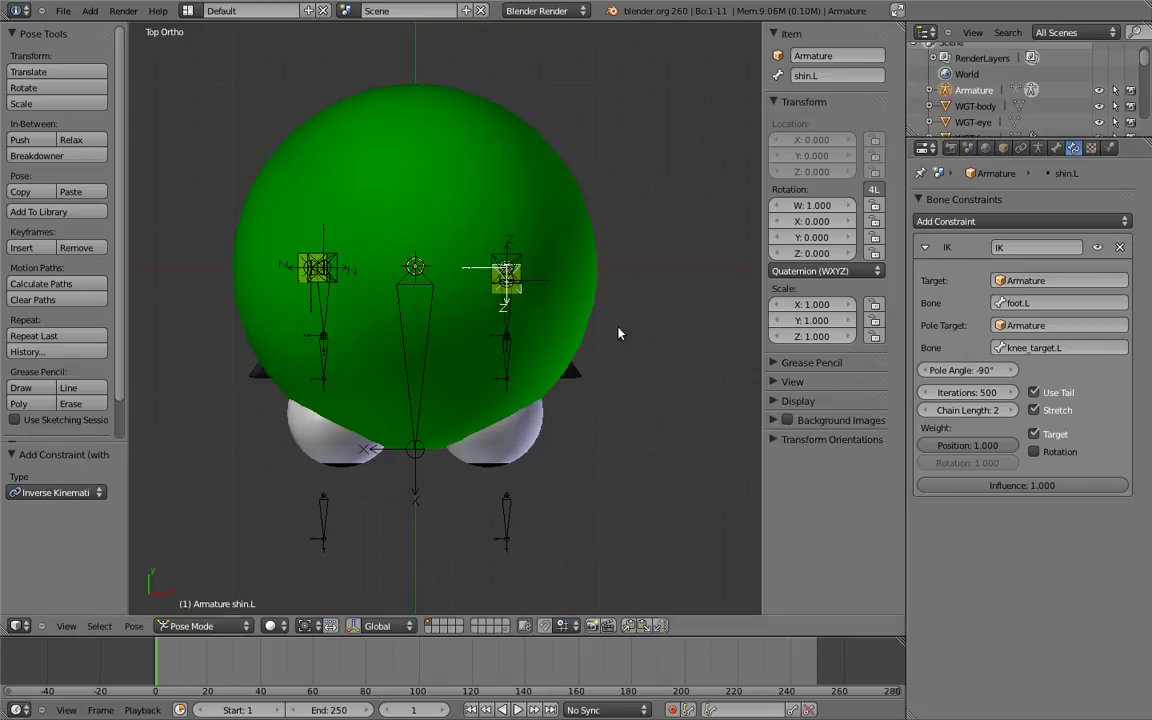
right_click(297, 258)
drag(962, 370, 898, 380)
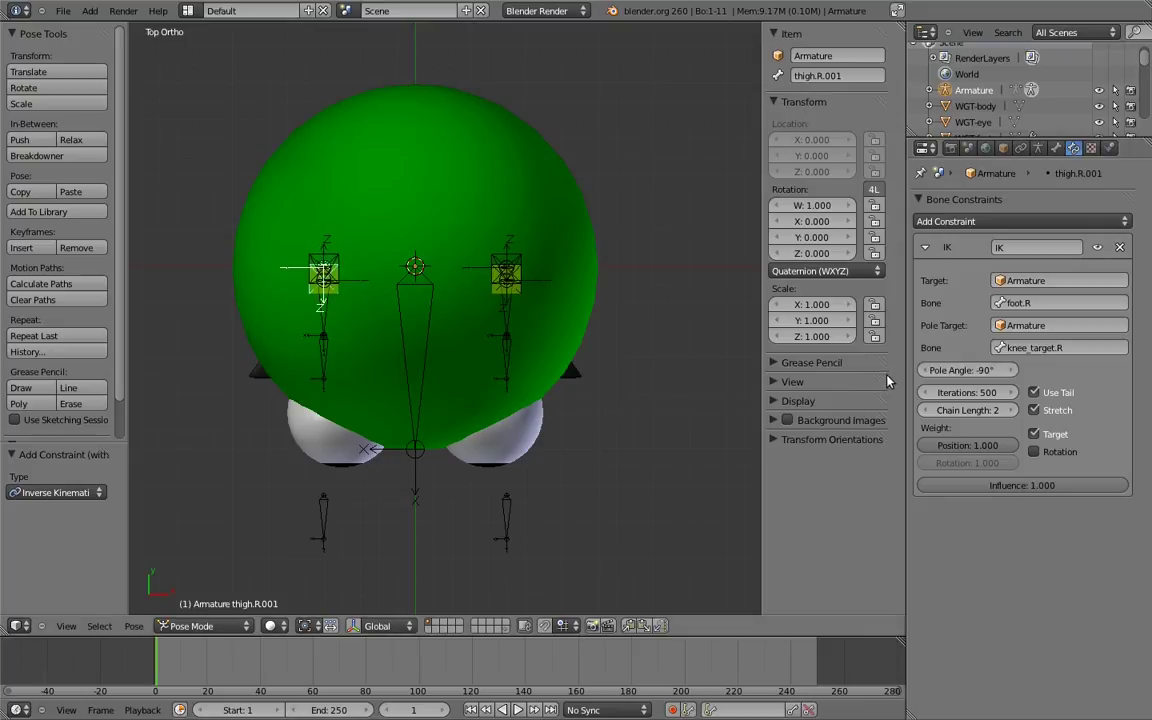
Lock the Y and Z axes in the Inverse Kinematics settings of shin.L.
middle_drag(463, 404, 568, 226)
scroll(632, 303, up, 6)
middle_drag(632, 303, 625, 247)
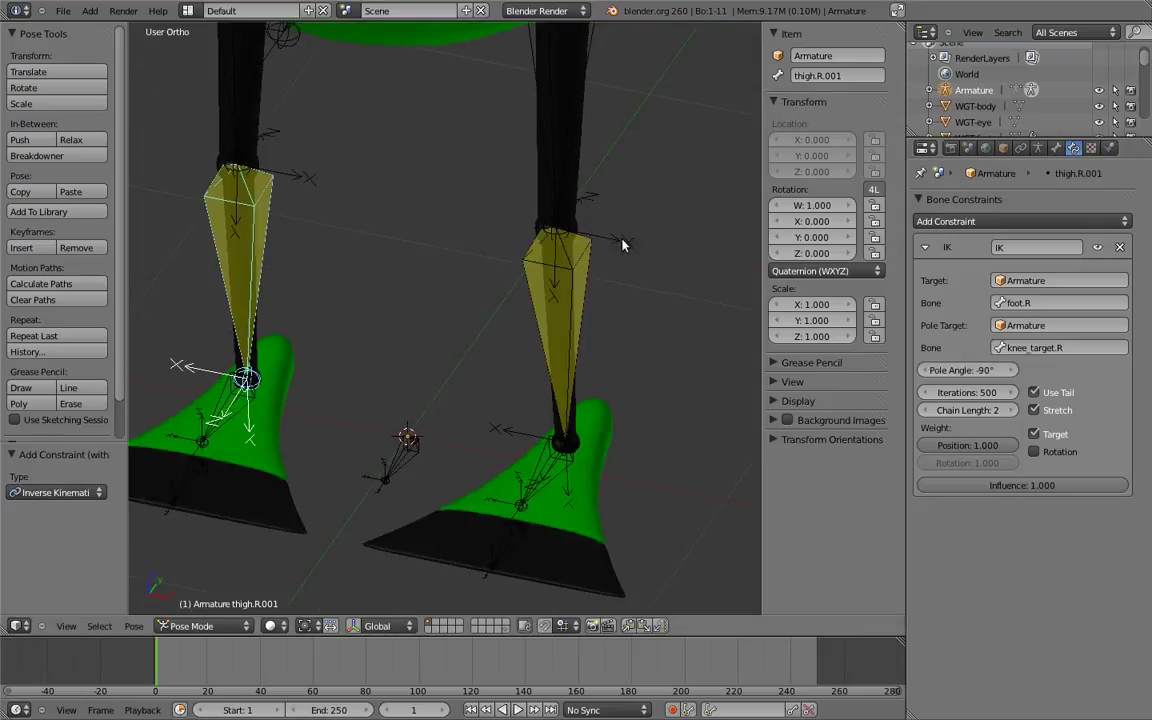
right_click(565, 355)
click(1056, 148)
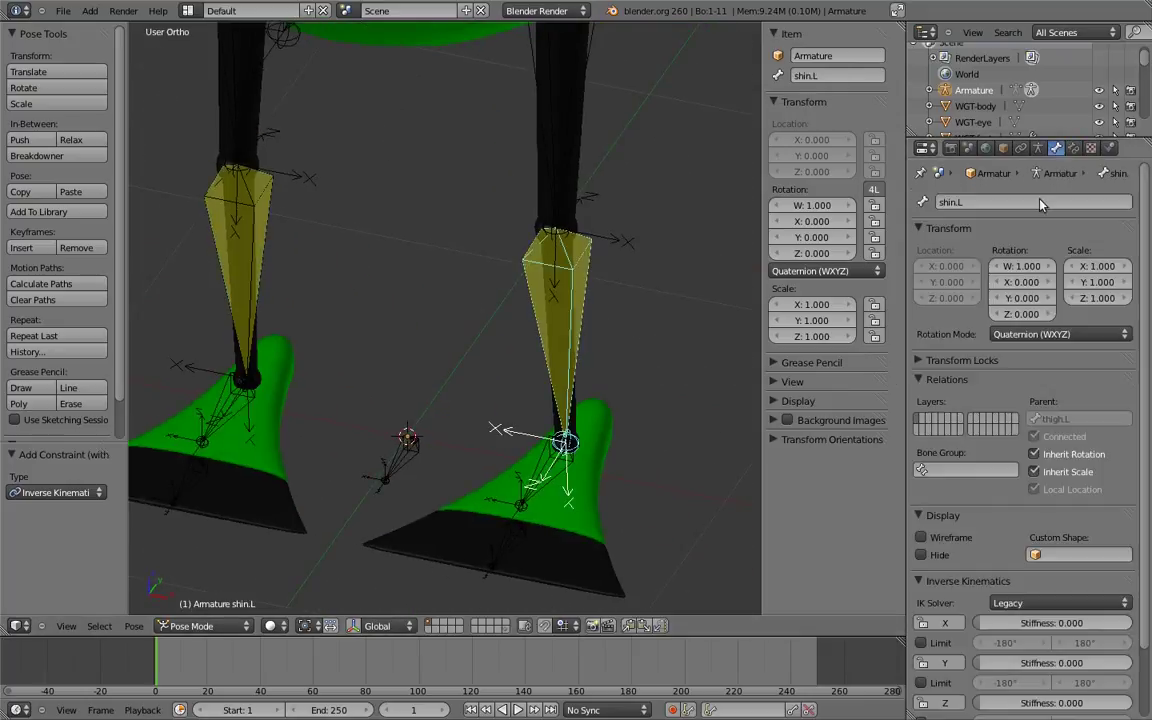
scroll(983, 527, down, 2)
click(922, 584)
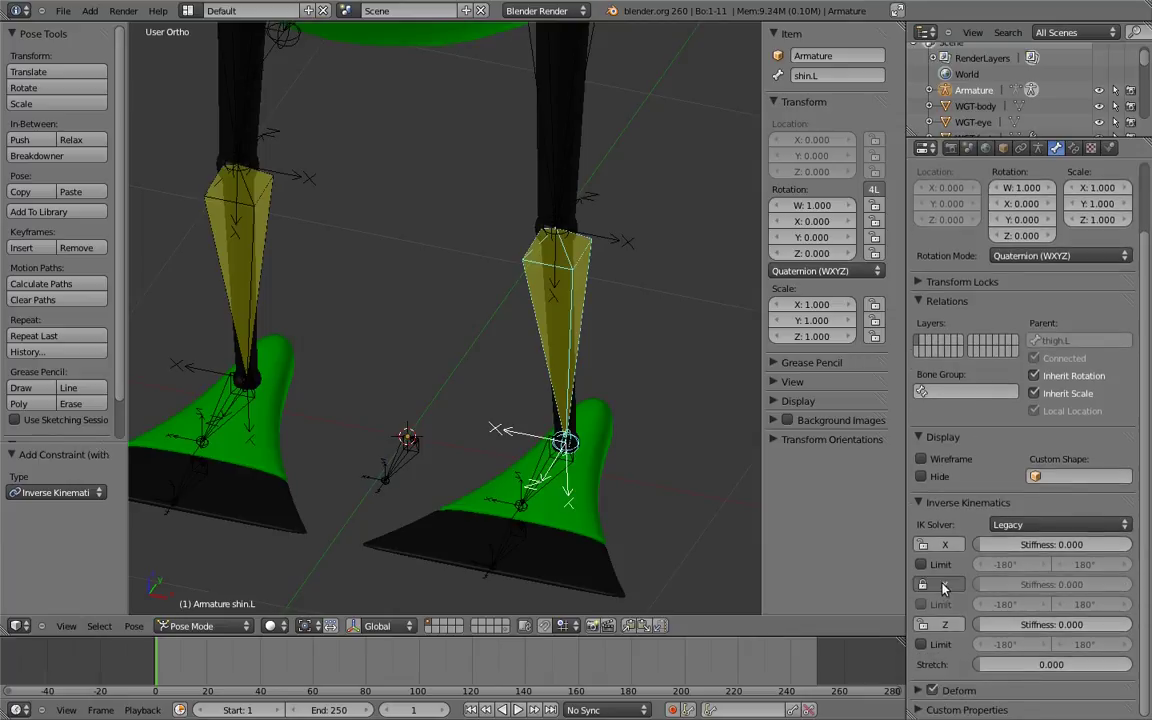
click(922, 624)
Lock the Inverse Kinematics Y and Z axes of the right lower-leg bone.
right_click(222, 264)
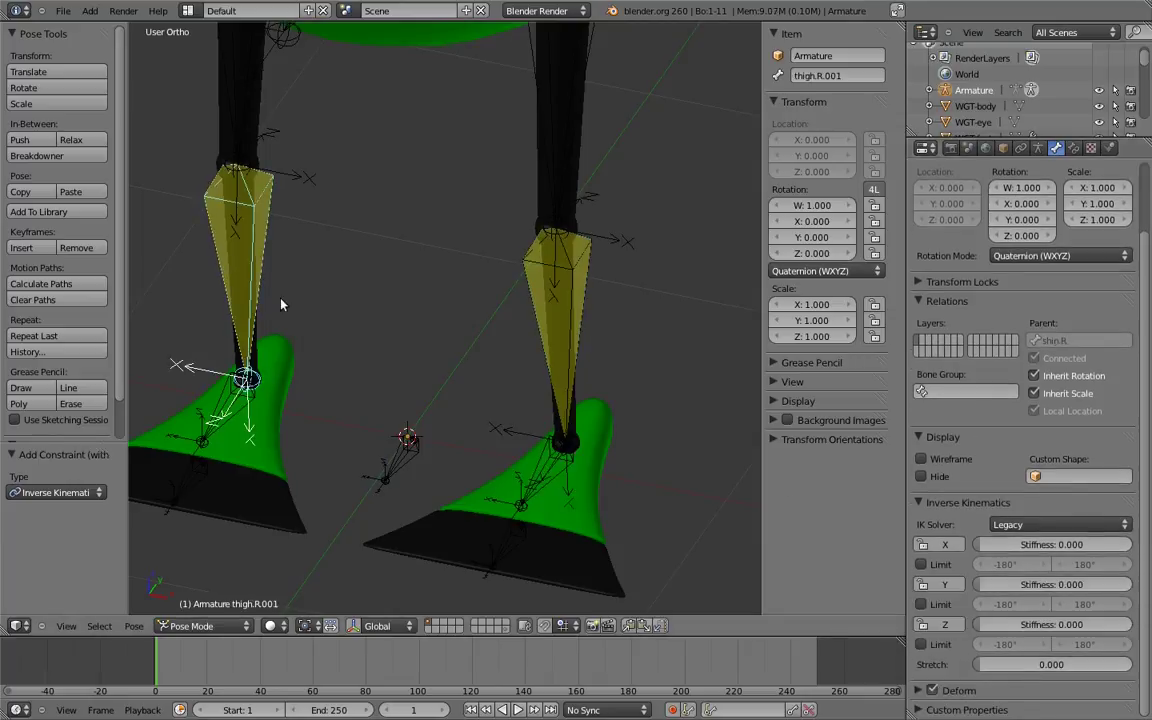
click(940, 584)
click(940, 624)
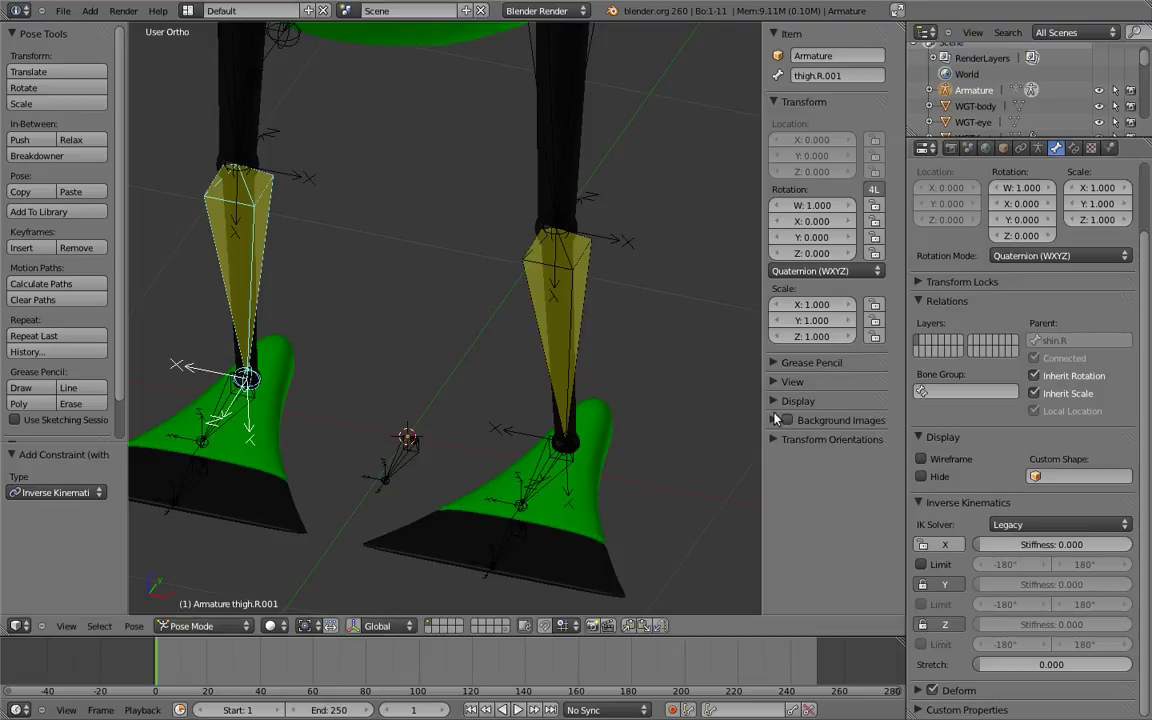
Change the rotation mode of toe.L to XYZ Euler.
middle_drag(518, 543, 576, 476)
right_click(576, 476)
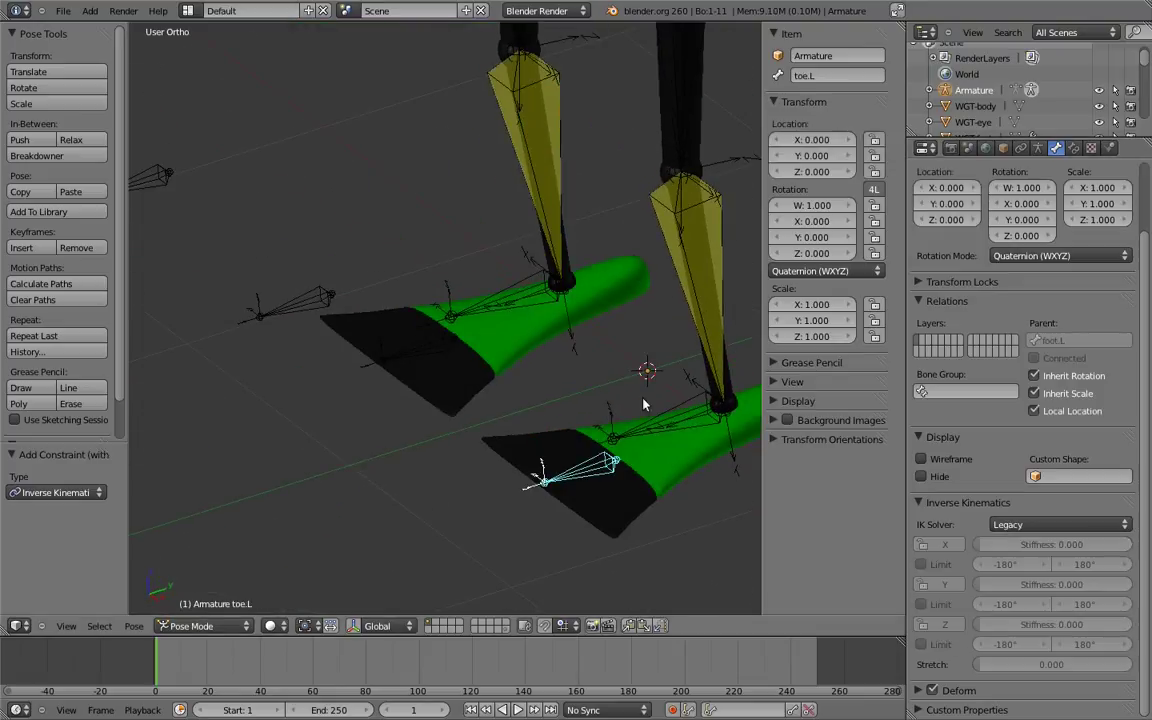
click(815, 271)
click(812, 234)
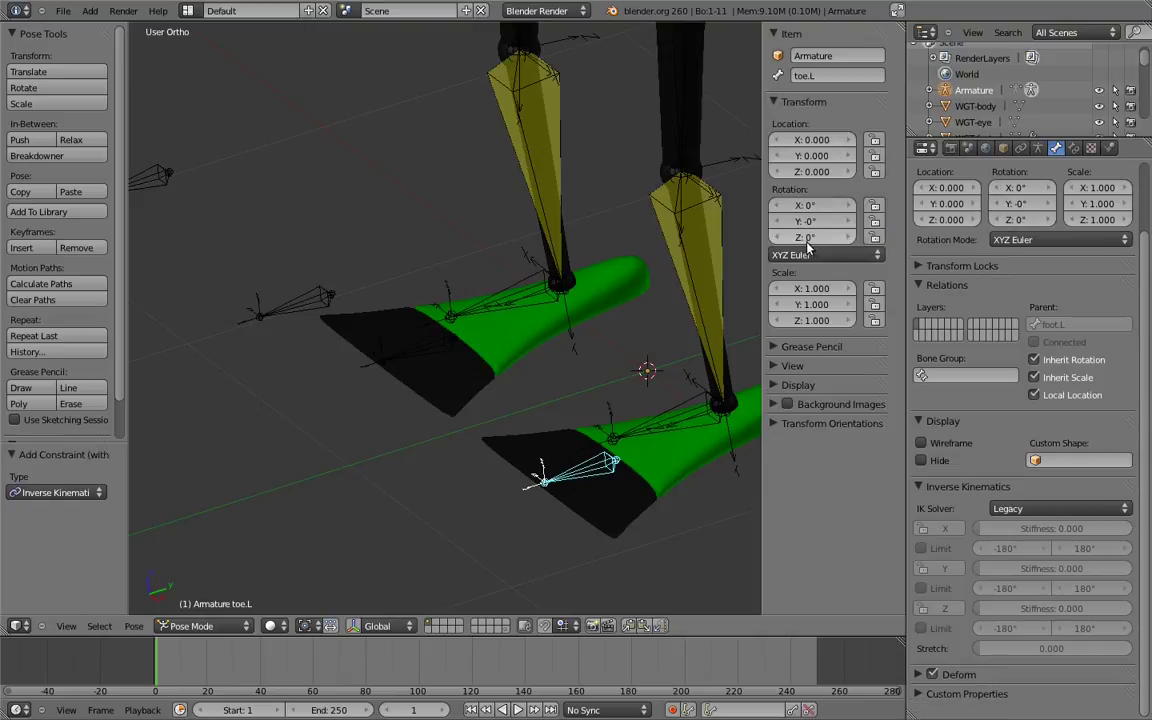
Lock toe.L's Y and Z rotation and all three of its location axes.
click(873, 222)
click(875, 236)
click(873, 140)
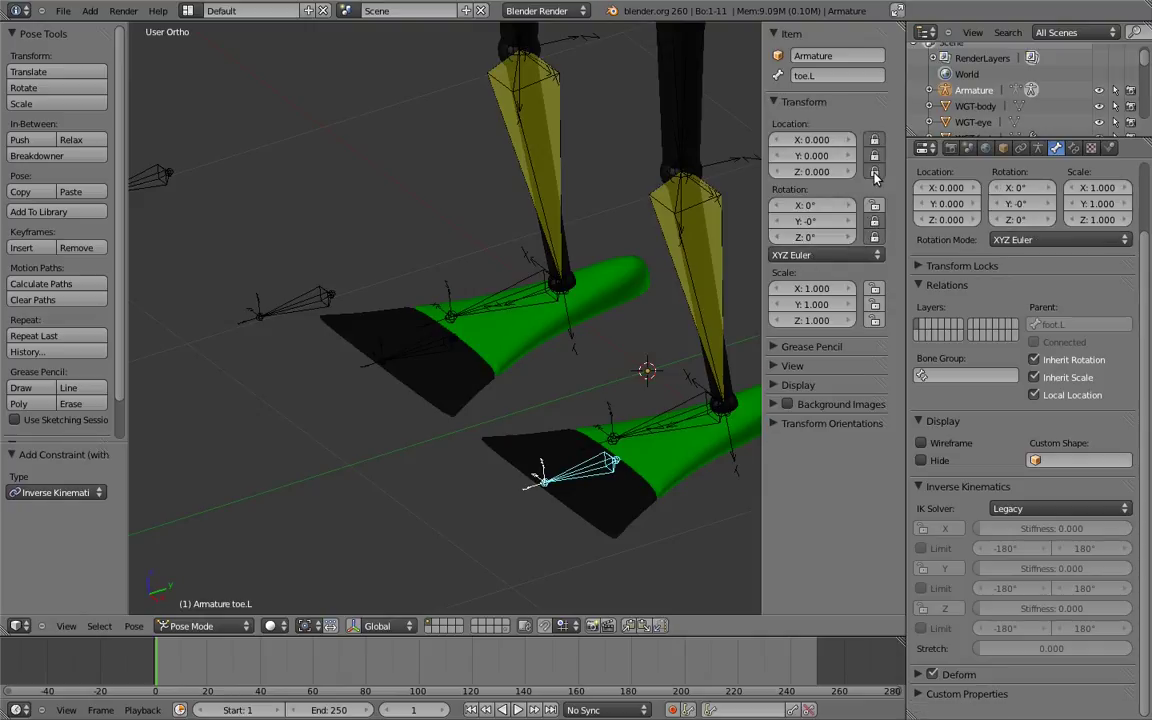
Set toe.R's rotation mode to XYZ Euler and lock its Y and Z rotation and all three location axes.
right_click(415, 352)
click(820, 265)
click(826, 247)
drag(875, 237, 874, 170)
Add a new bone to the armature in Edit Mode and move it 2.2 units along negative Y, in front of the character.
scroll(480, 306, down, 5)
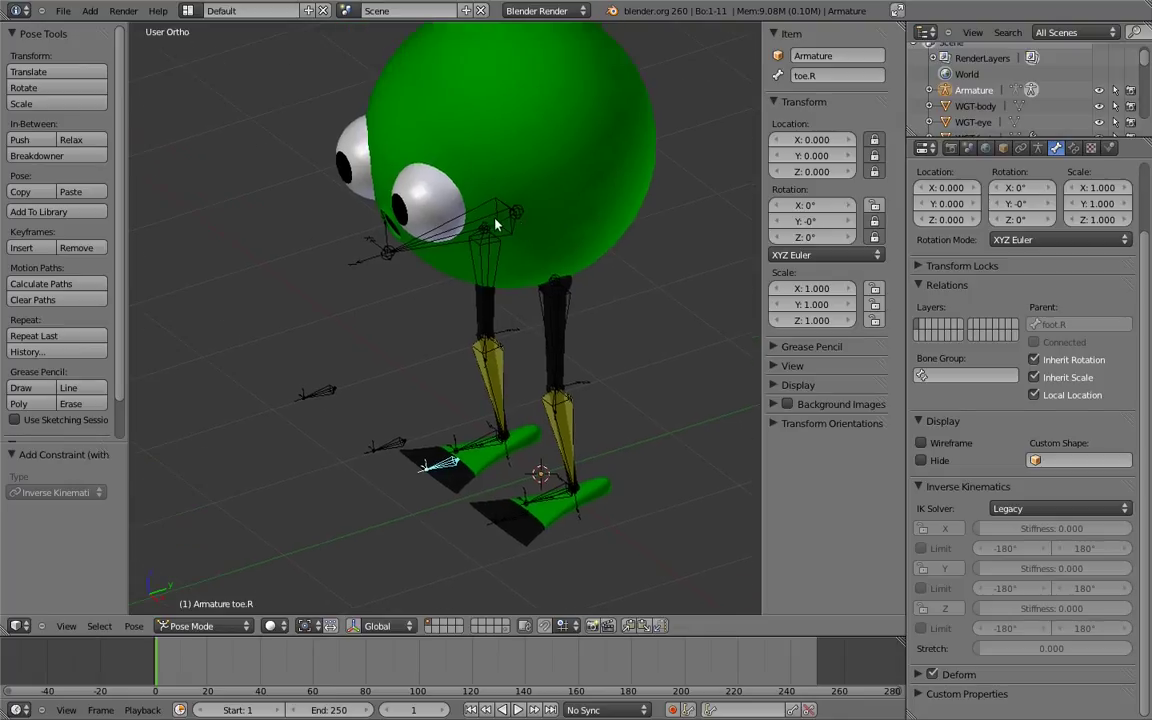
right_click(446, 192)
key(Tab)
key(KP_7)
key(shift+a)
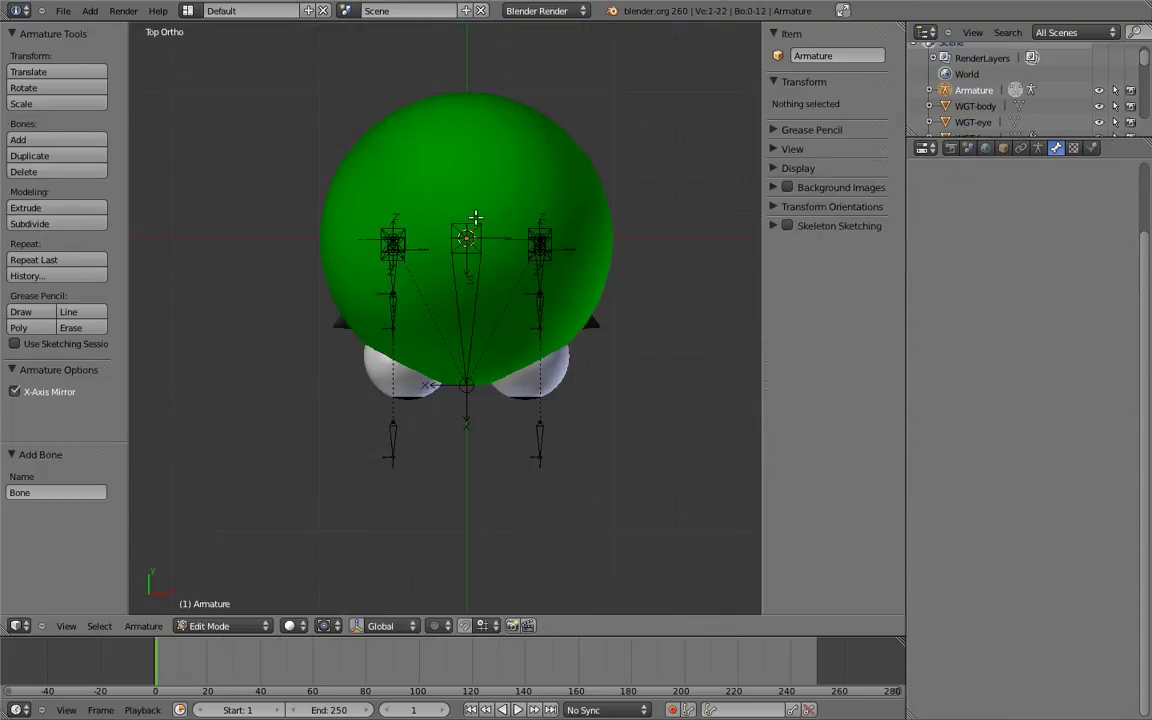
key(g)
key(y)
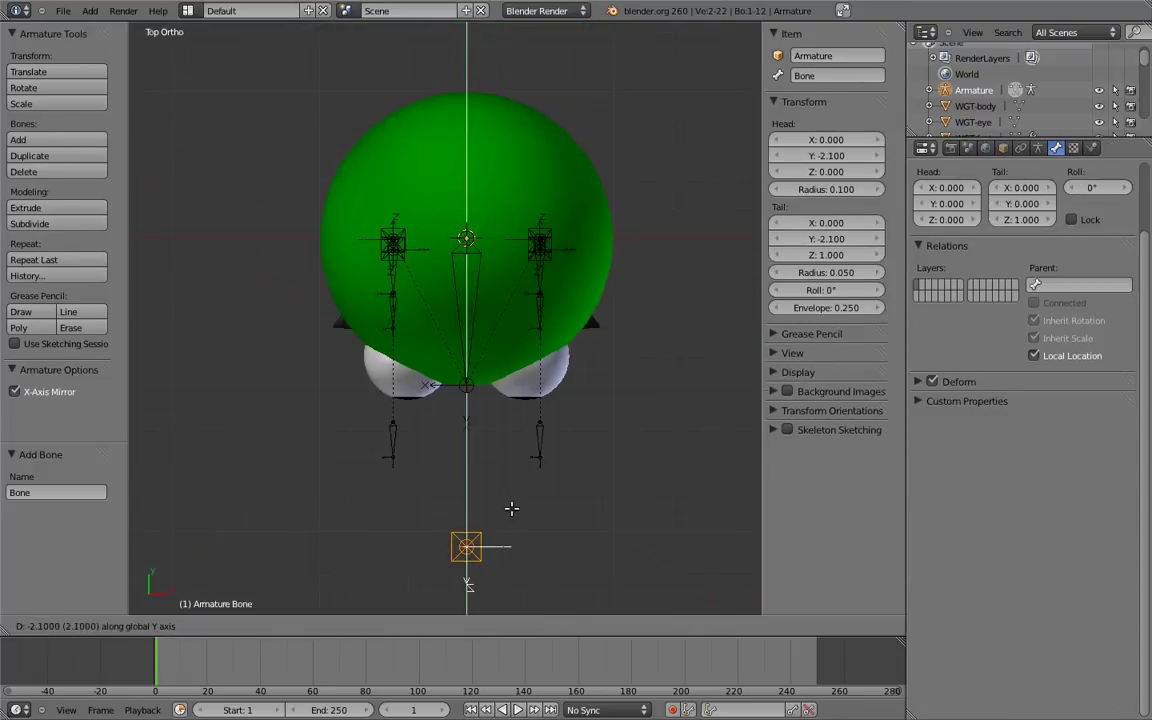
click(511, 520)
Raise the new front bone along Z to about 2.52, level with the eyes.
key(KP_3)
shift+middle_drag(355, 341, 484, 387)
key(g)
key(z)
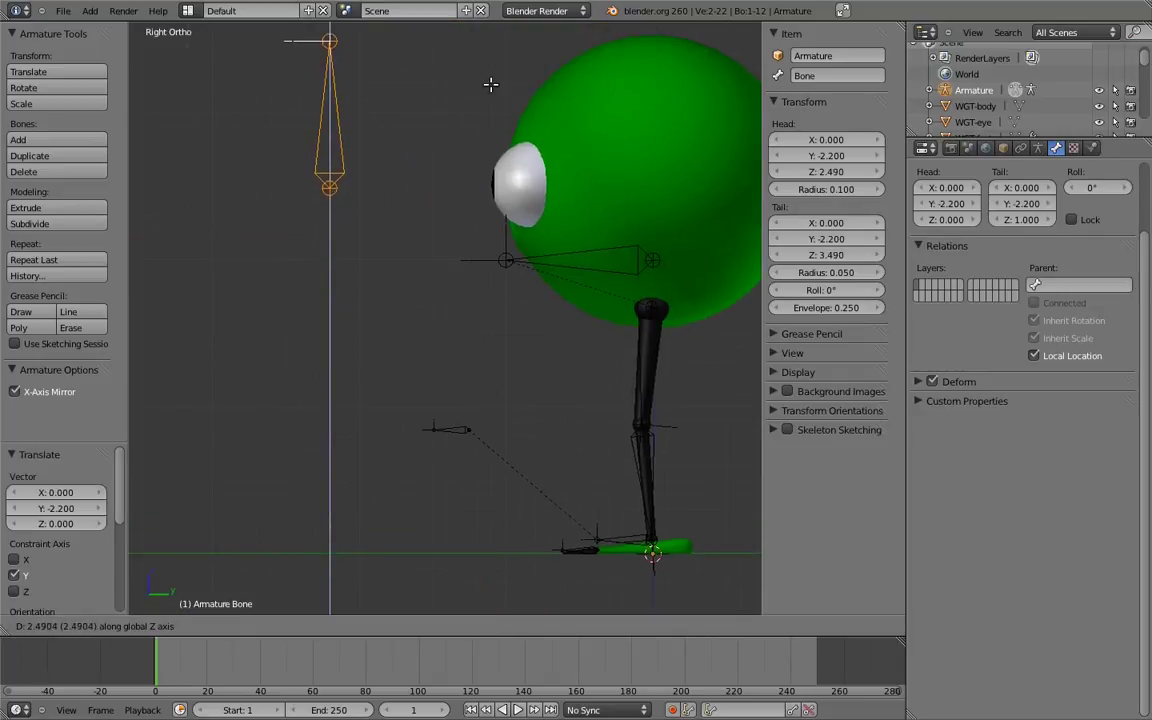
click(493, 68)
Lay the front bone horizontal, pointing away from the character, by moving its tip -1 along Y and -1 along Z.
shift+middle_drag(453, 154, 467, 200)
right_click(351, 82)
shift+middle_drag(440, 63, 503, 71)
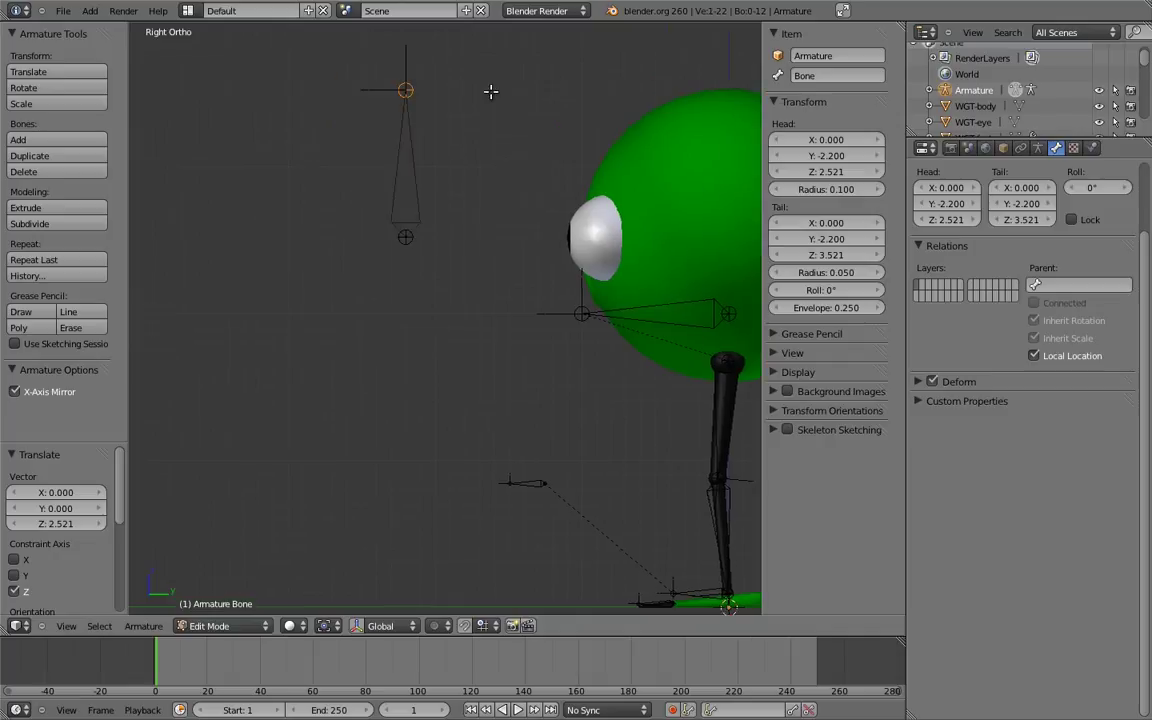
key(g)
click(349, 205)
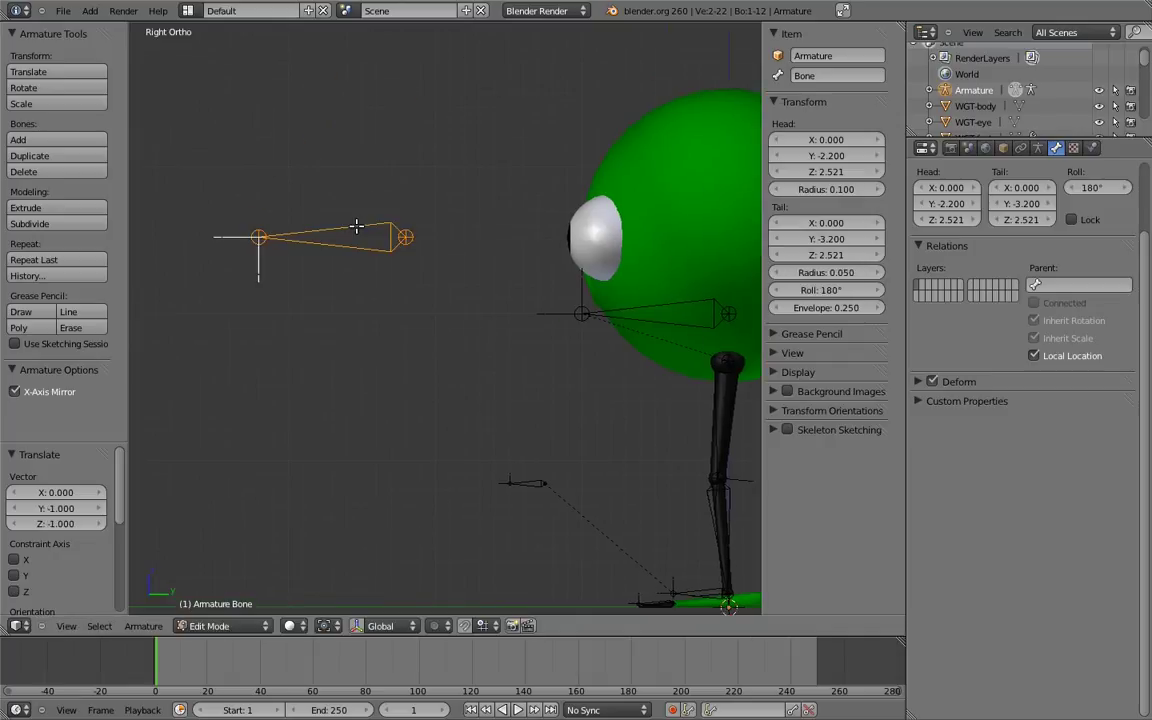
Roll the front bone to 360° and shorten it by moving its tip along Y to -2.7.
key(KP_1)
key(ctrl+r)
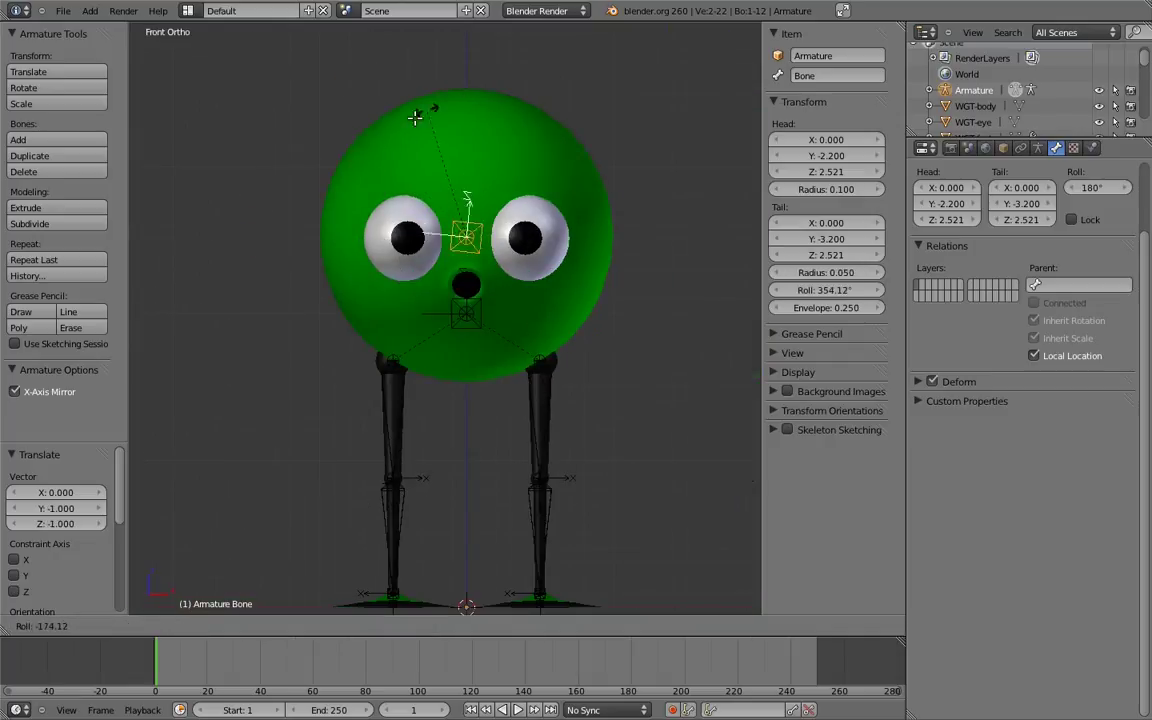
click(408, 146)
key(KP_3)
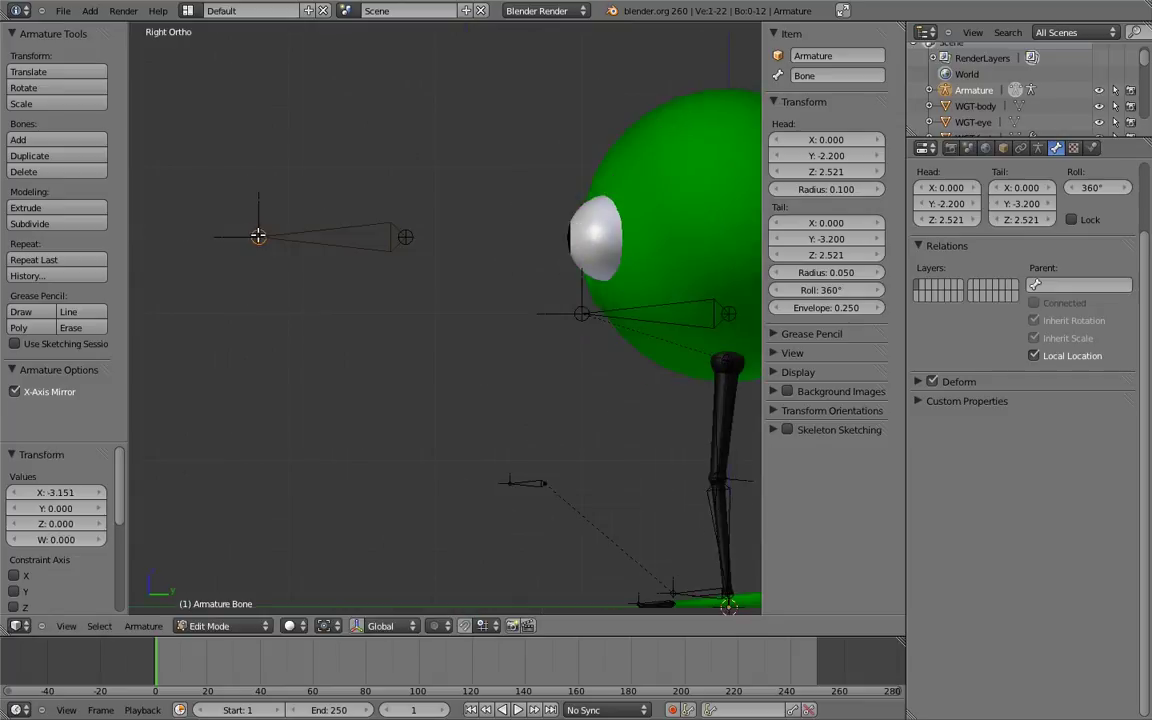
key(g)
key(y)
click(384, 177)
Add two separate upright bones in front view, one above each eye.
shift+middle_drag(453, 180, 363, 172)
key(a)
key(a)
key(KP_1)
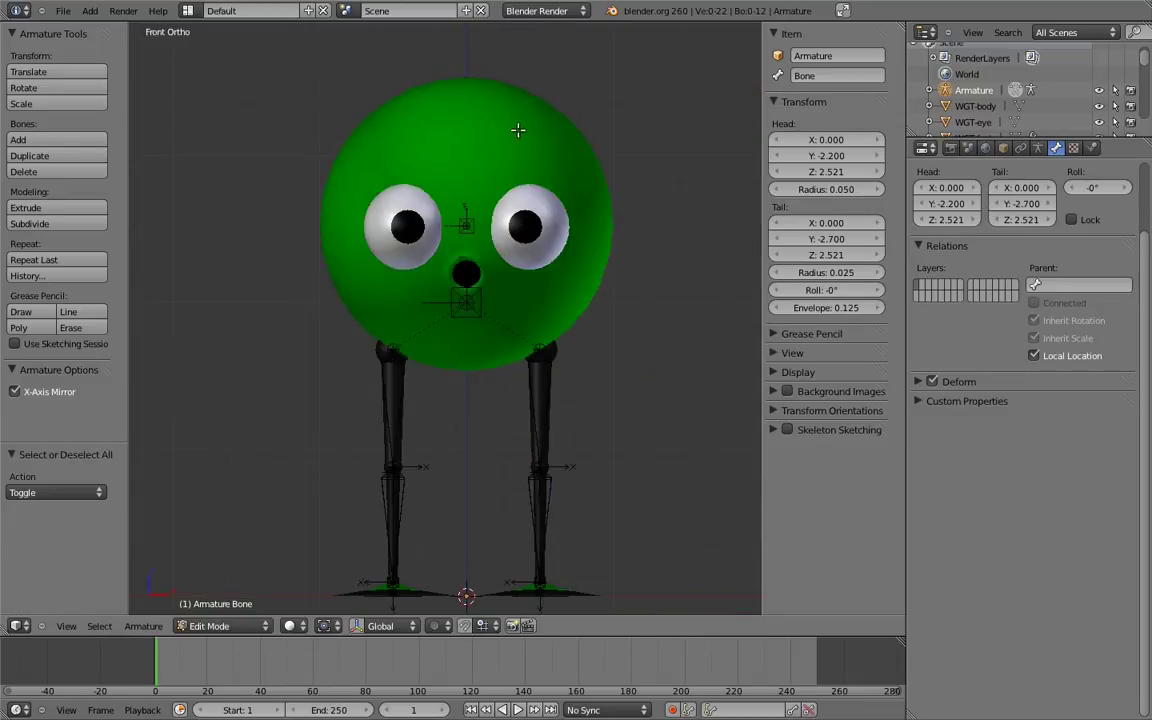
click(524, 132)
key(shift+a)
click(402, 138)
key(shift+a)
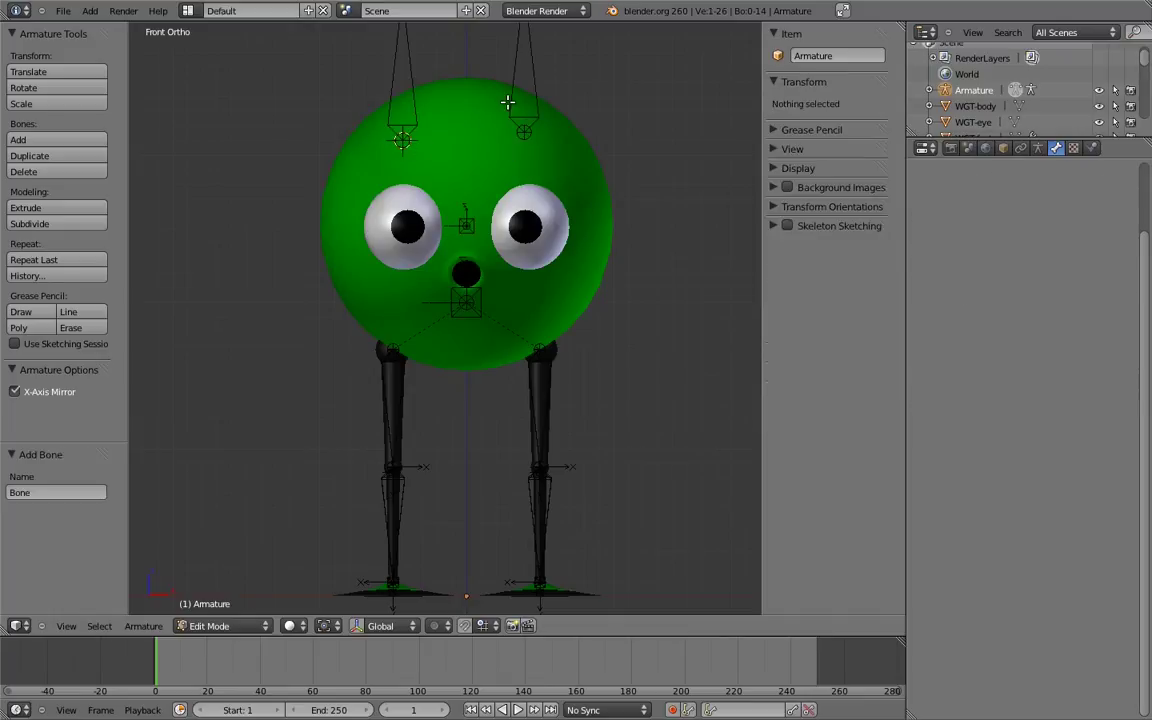
Name the two new upright bones eye.L and eye.R according to their side.
right_click(507, 102)
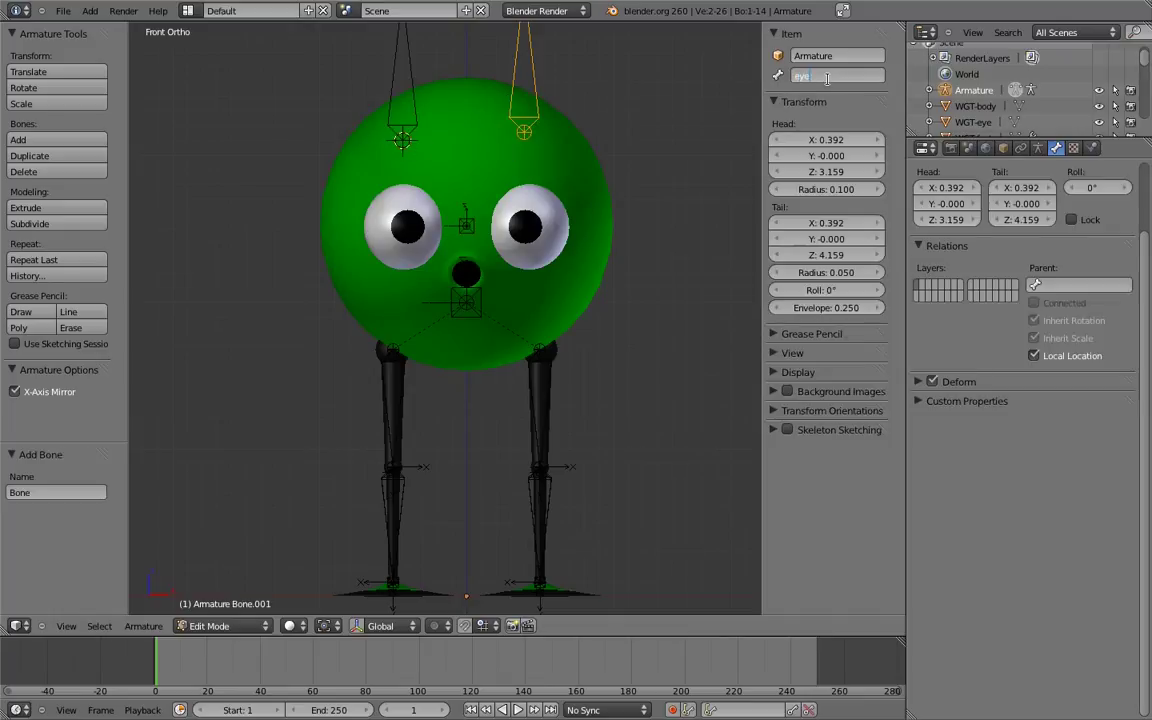
key(Return)
right_click(391, 95)
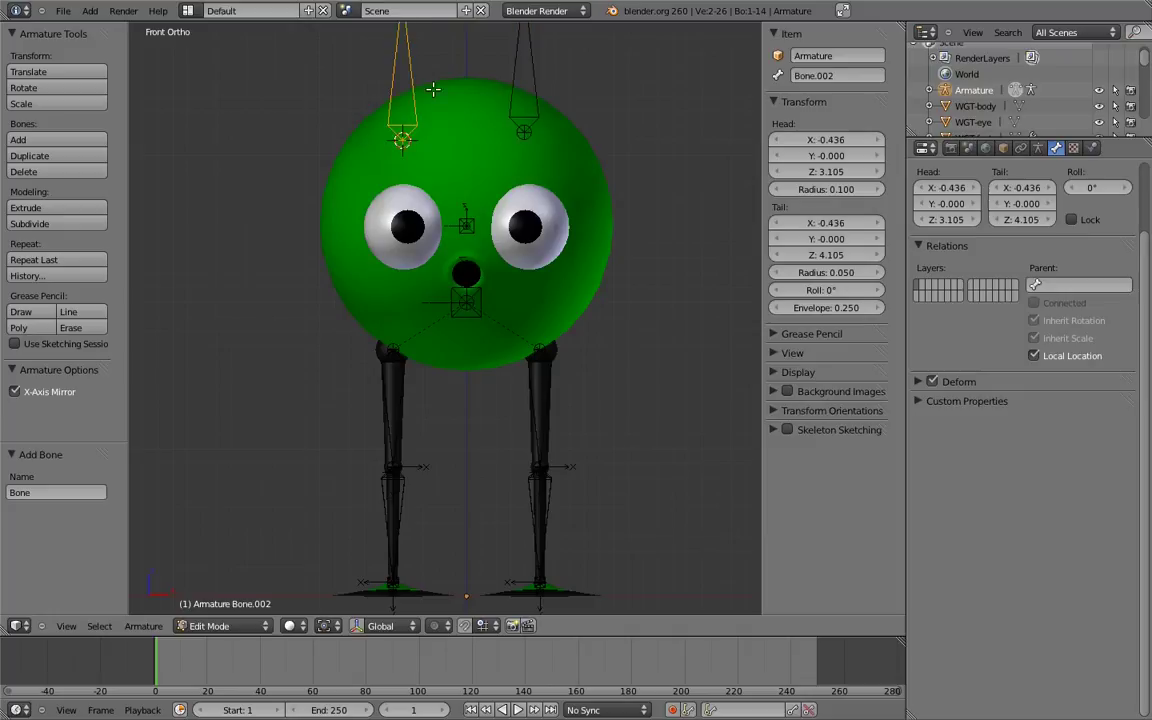
double_click(810, 77)
key(Return)
Snap the 3D cursor to the centre of the left eye mesh using its middle edge loop, and return to Object Mode.
right_click(538, 89)
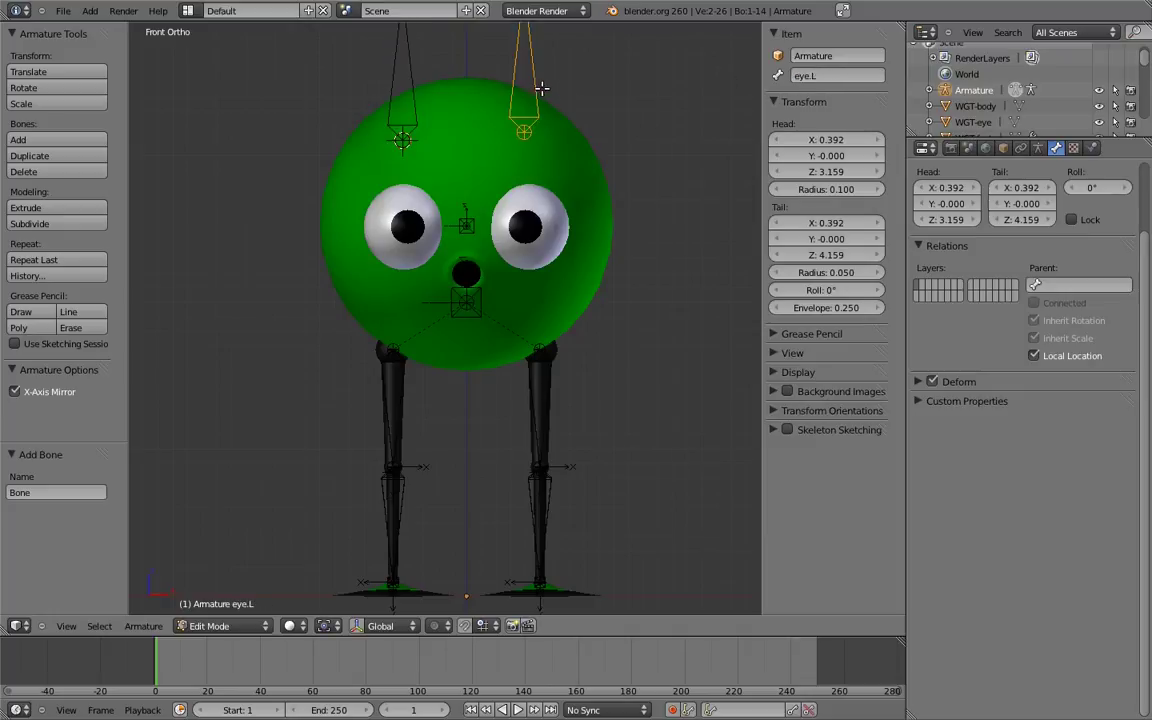
middle_drag(556, 219, 455, 300)
scroll(463, 298, up, 2)
key(Tab)
right_click(527, 211)
key(Tab)
middle_drag(594, 203, 541, 282)
alt+right_click(536, 270)
key(shift+s)
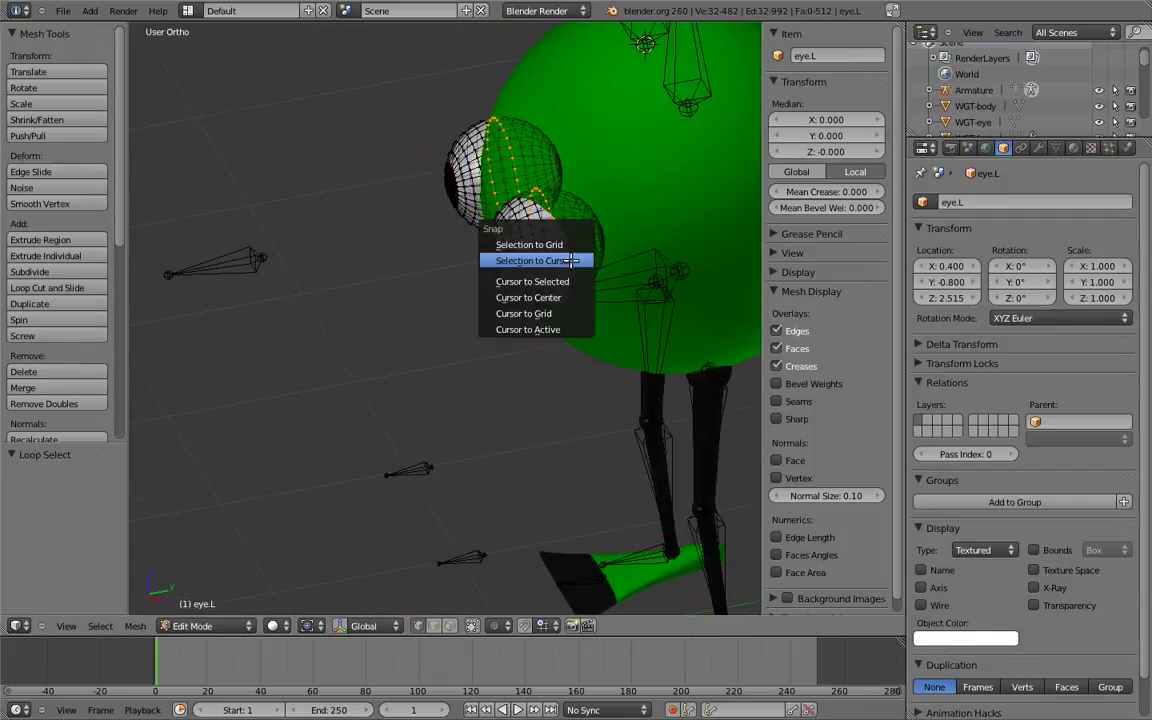
click(547, 282)
shift+middle_drag(622, 140, 604, 174)
key(Tab)
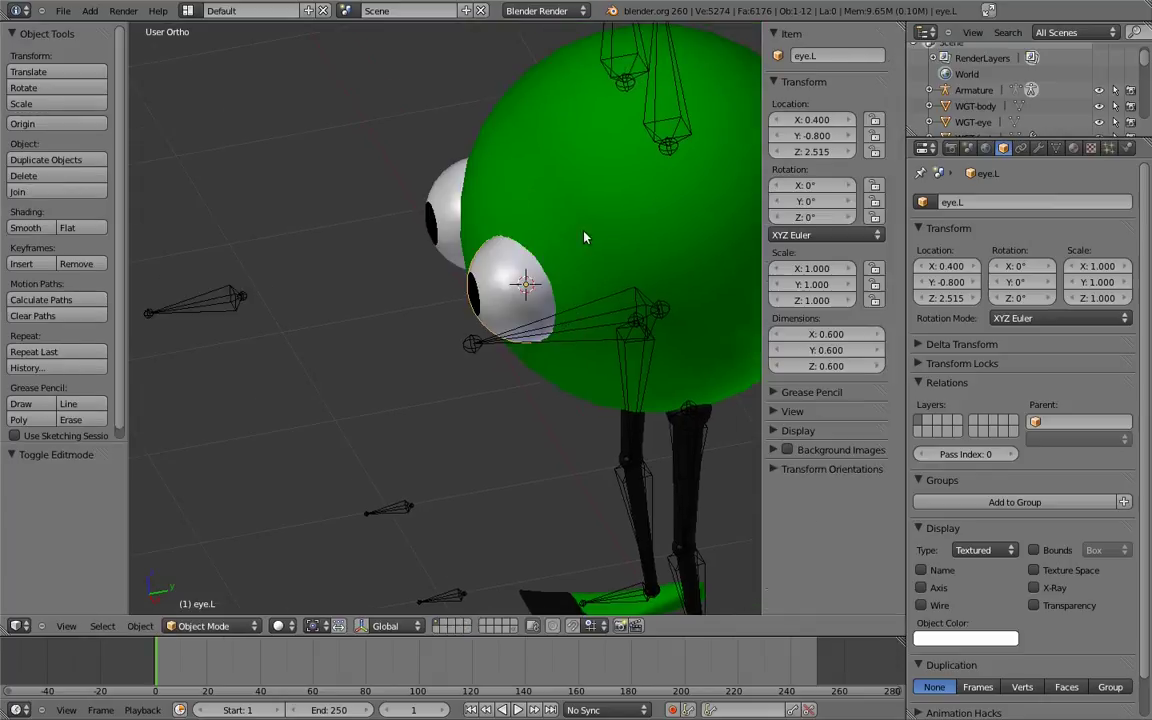
Rotate both eye bones -90° in the side view of the armature's Edit Mode so they point forward.
right_click(651, 101)
key(Tab)
shift+right_click(612, 45)
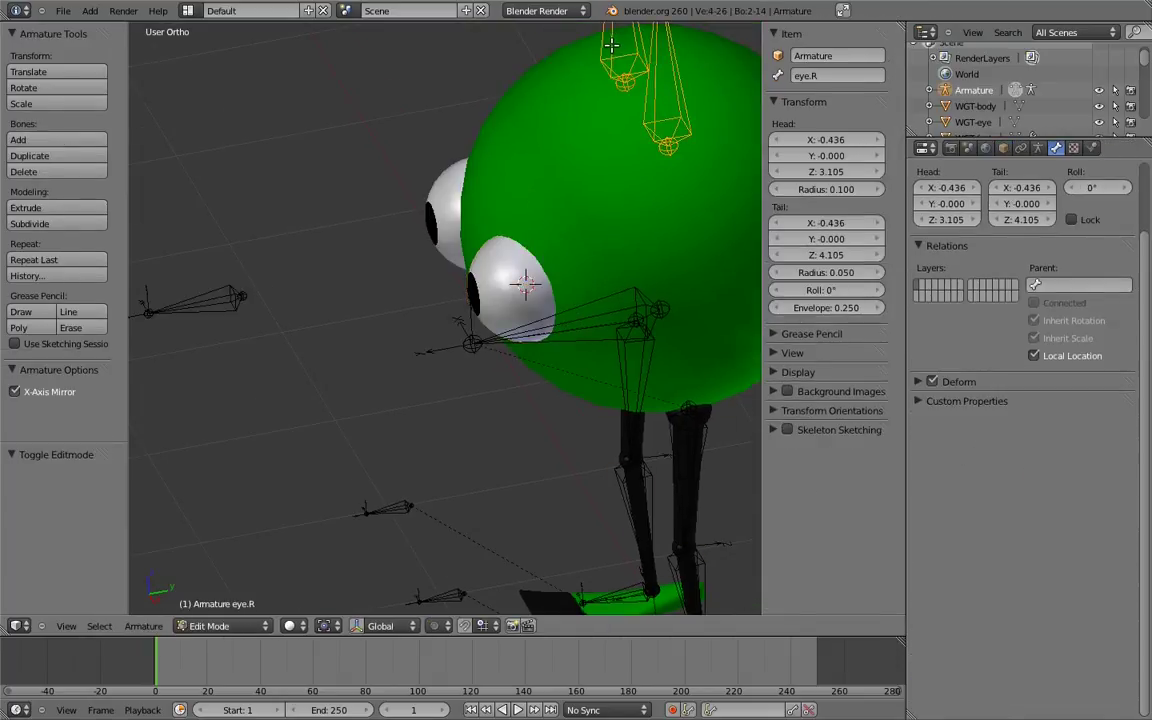
key(KP_3)
scroll(571, 66, down, 2)
key(r)
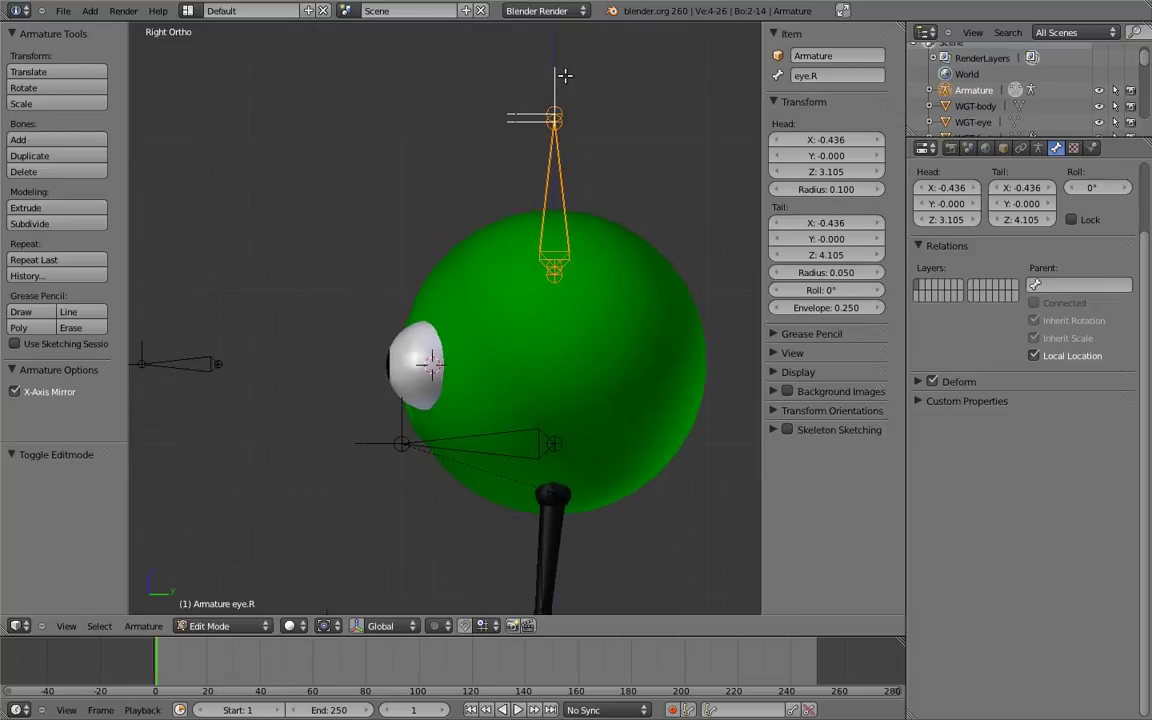
click(432, 176)
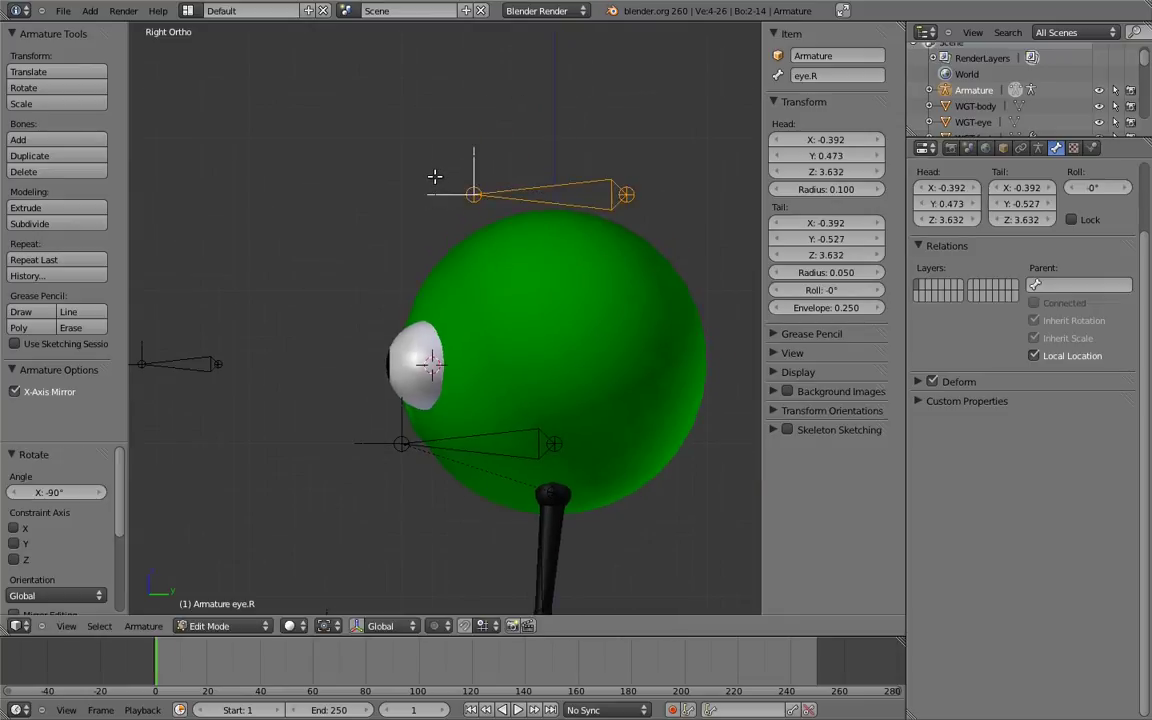
Snap the eye.L bone to the 3D cursor at the left eye's centre, with X-axis mirroring on.
middle_drag(529, 218, 568, 214)
right_click(585, 212)
key(shift+s)
click(572, 220)
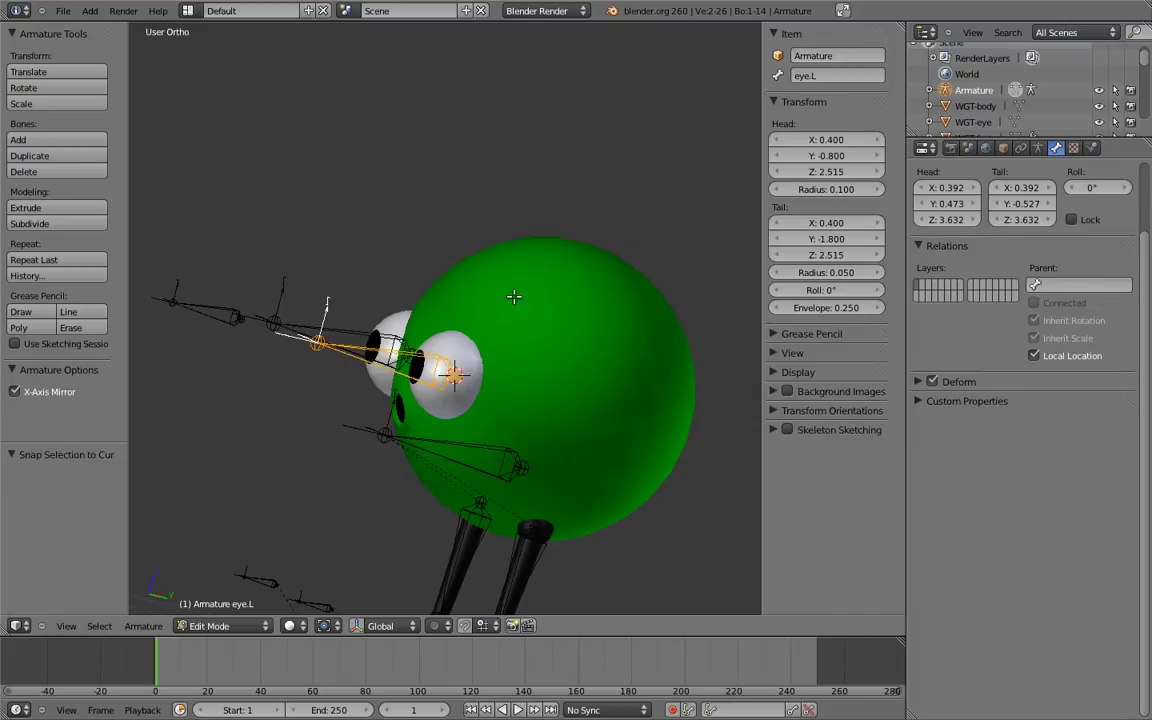
Shorten the mirrored eye bones by moving the eye.L tip 0.5 along Y in top view.
middle_drag(512, 305, 517, 254)
key(KP_7)
right_click(559, 443)
key(g)
key(y)
ctrl+click(605, 383)
Duplicate both eye bones and offset the copies outward by 0.2 along X.
right_click(551, 312)
shift+right_click(434, 318)
ctrl+middle_drag(516, 331, 585, 380)
key(shift+d)
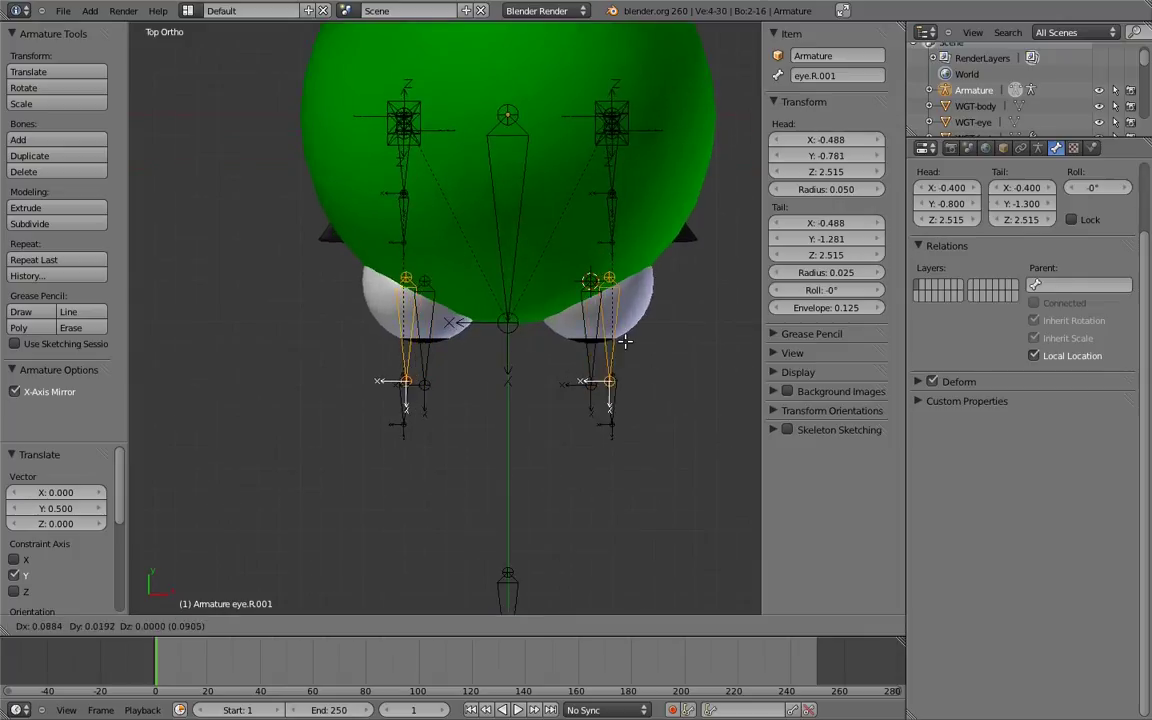
ctrl+click(637, 346)
Shorten the duplicated eye bones by moving the tip 0.2 along Y, and shift them -0.2 along X onto the originals.
right_click(636, 386)
text(gy)
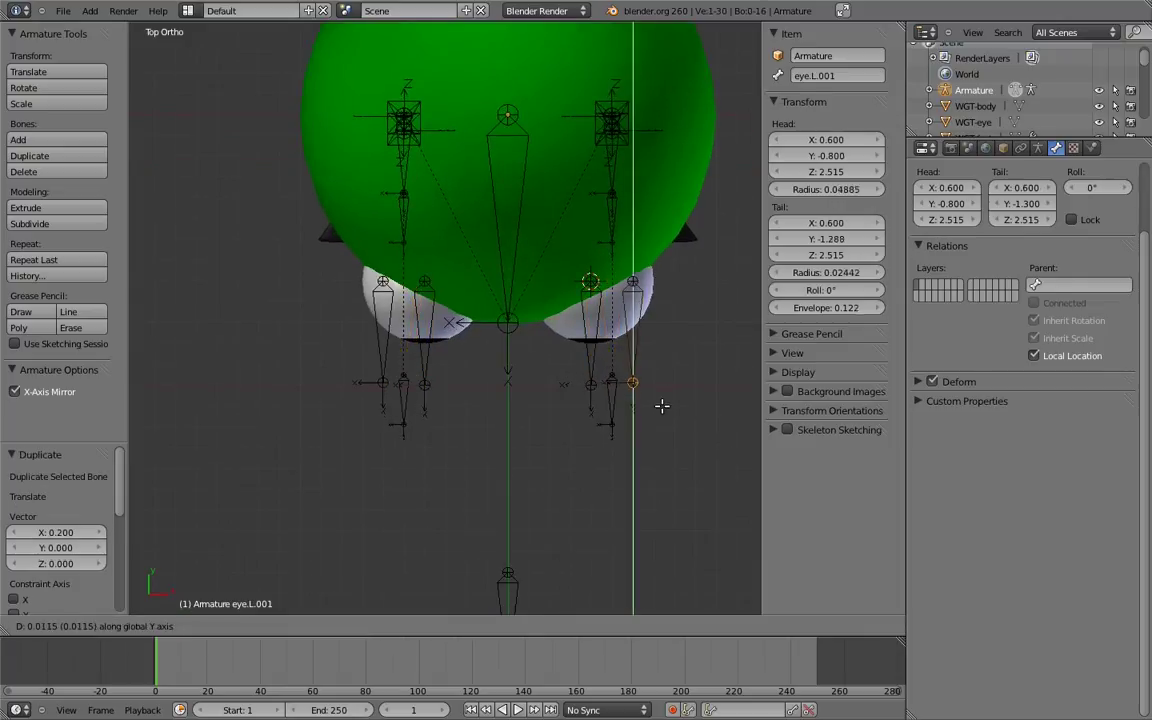
text(.2)
key(Return)
text(gx-.2)
key(Return)
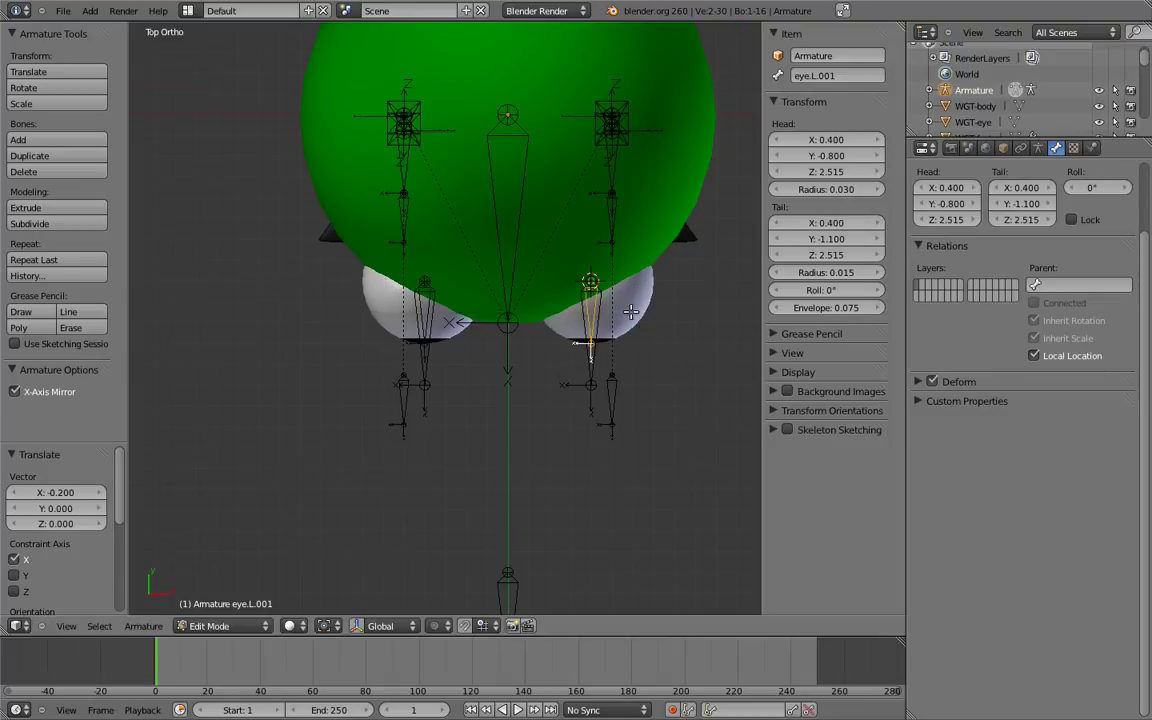
Parent eye.L to its shorter duplicate eye.L.001 with Keep Offset.
scroll(643, 311, up, 4)
right_click(634, 326)
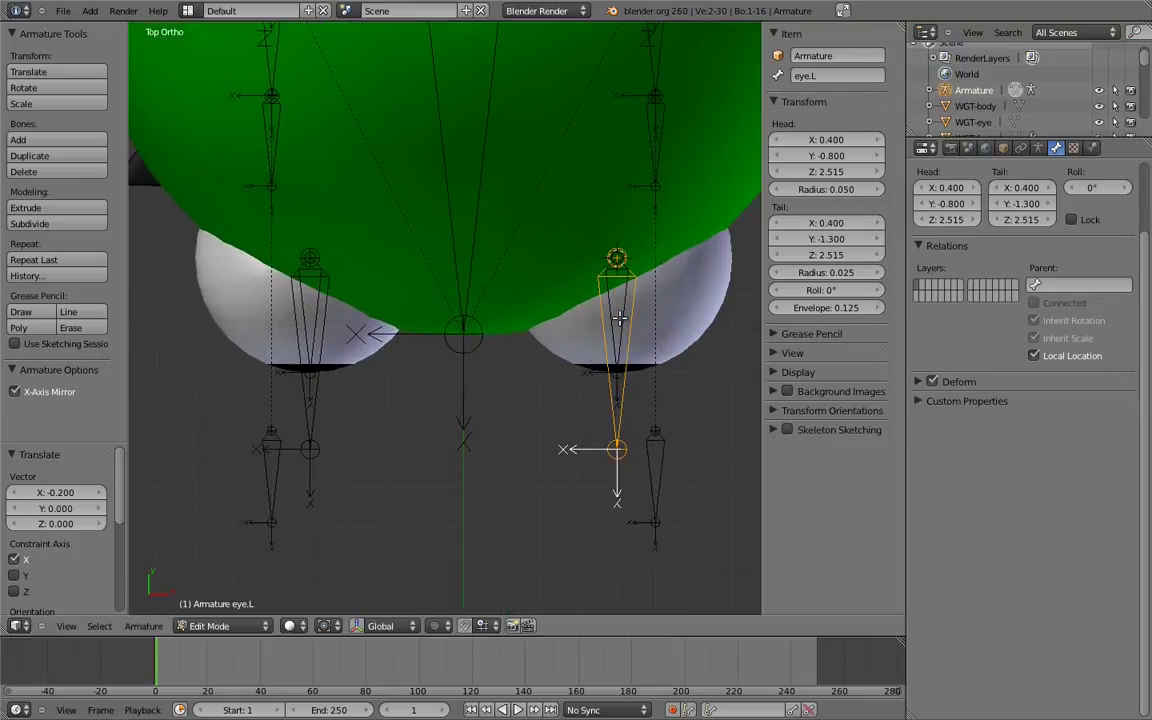
shift+right_click(619, 320)
key(ctrl+p)
click(610, 327)
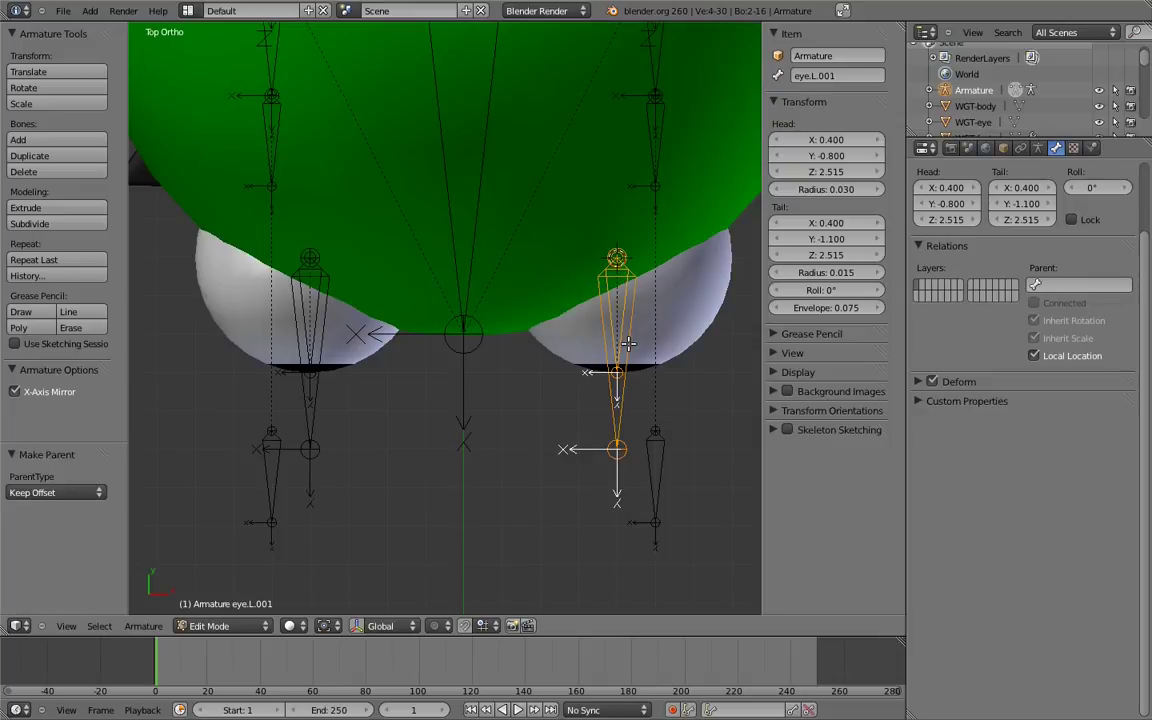
Parent the short bone eye.L.001 to the body bone with Keep Offset.
right_click(623, 309)
shift+middle_drag(549, 268, 557, 332)
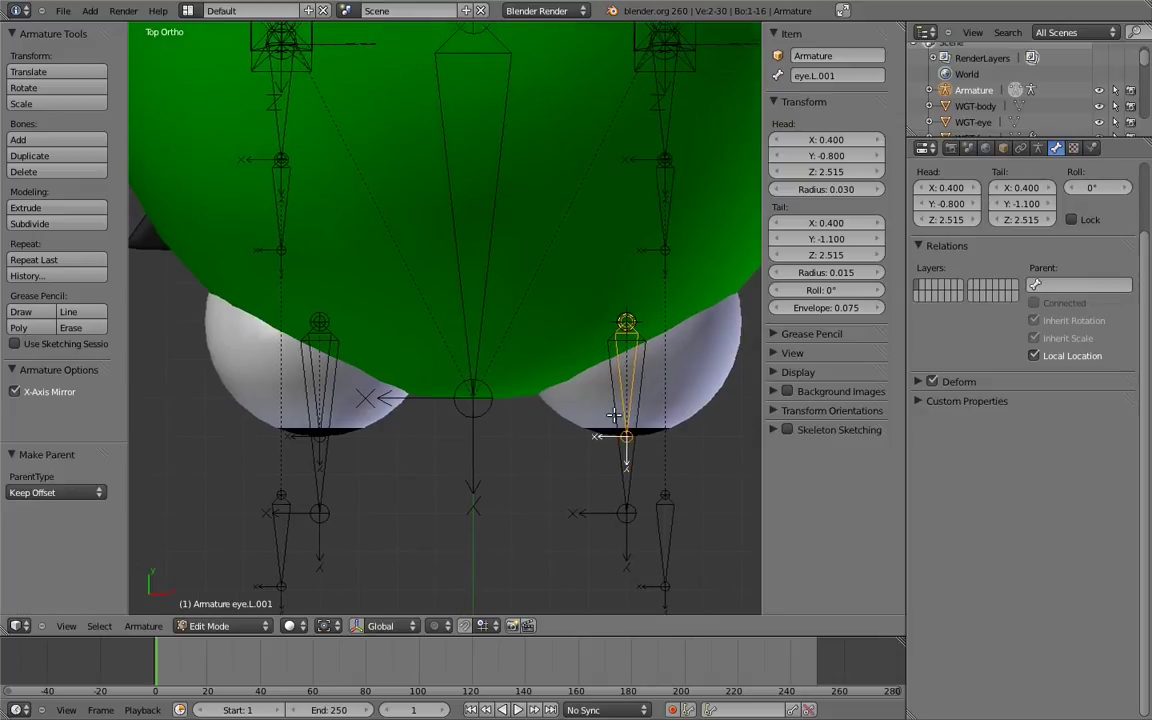
scroll(581, 257, down, 3)
middle_drag(489, 298, 483, 249)
shift+right_click(476, 300)
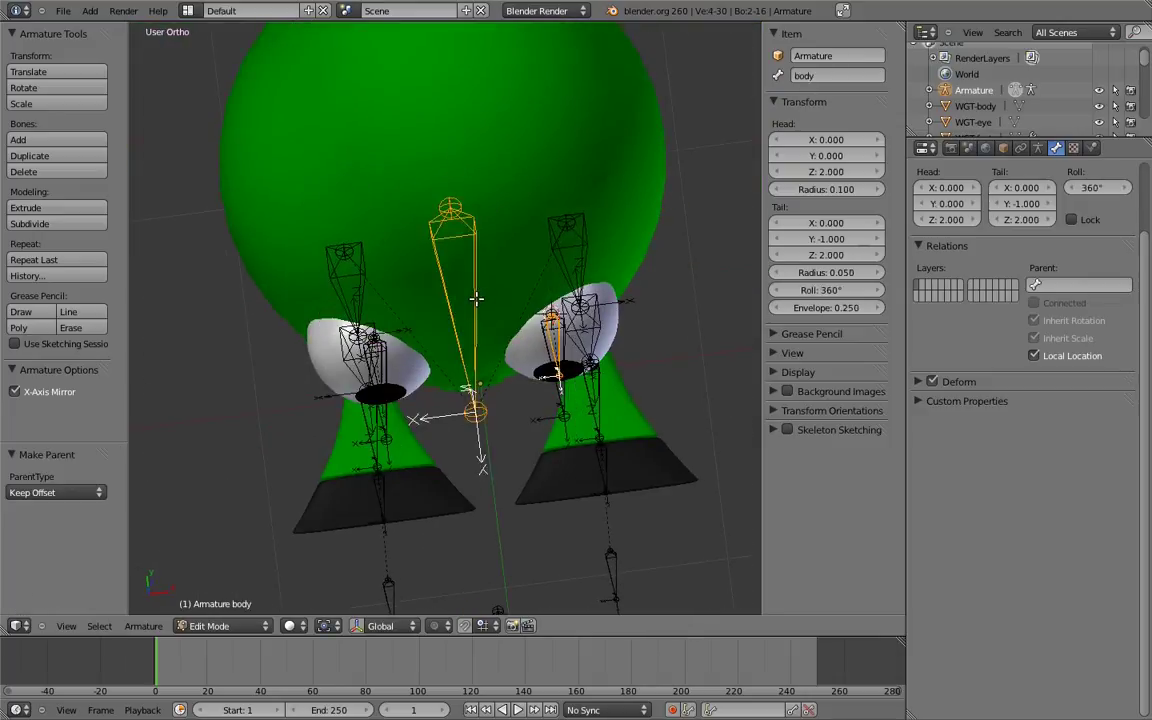
key(ctrl+p)
click(476, 301)
Turn off X-Axis Mirror and duplicate eye.L.001 by -0.4 along X to the centre between the eyes.
middle_drag(479, 300, 503, 322)
click(15, 391)
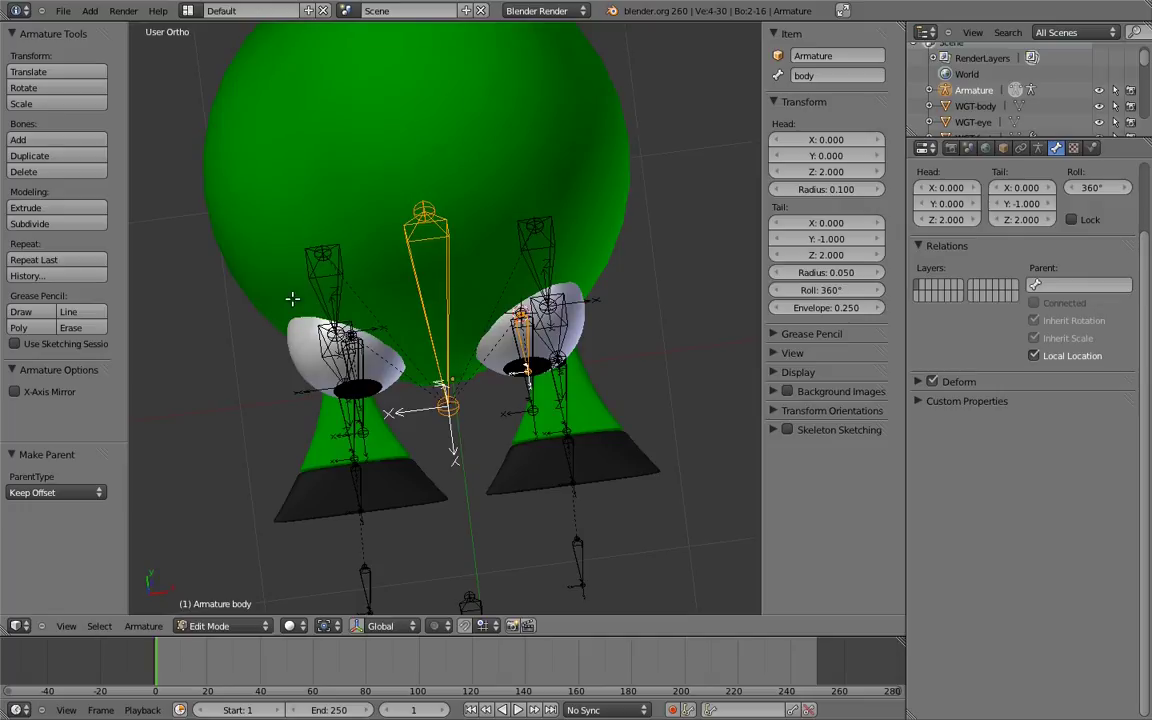
right_click(521, 333)
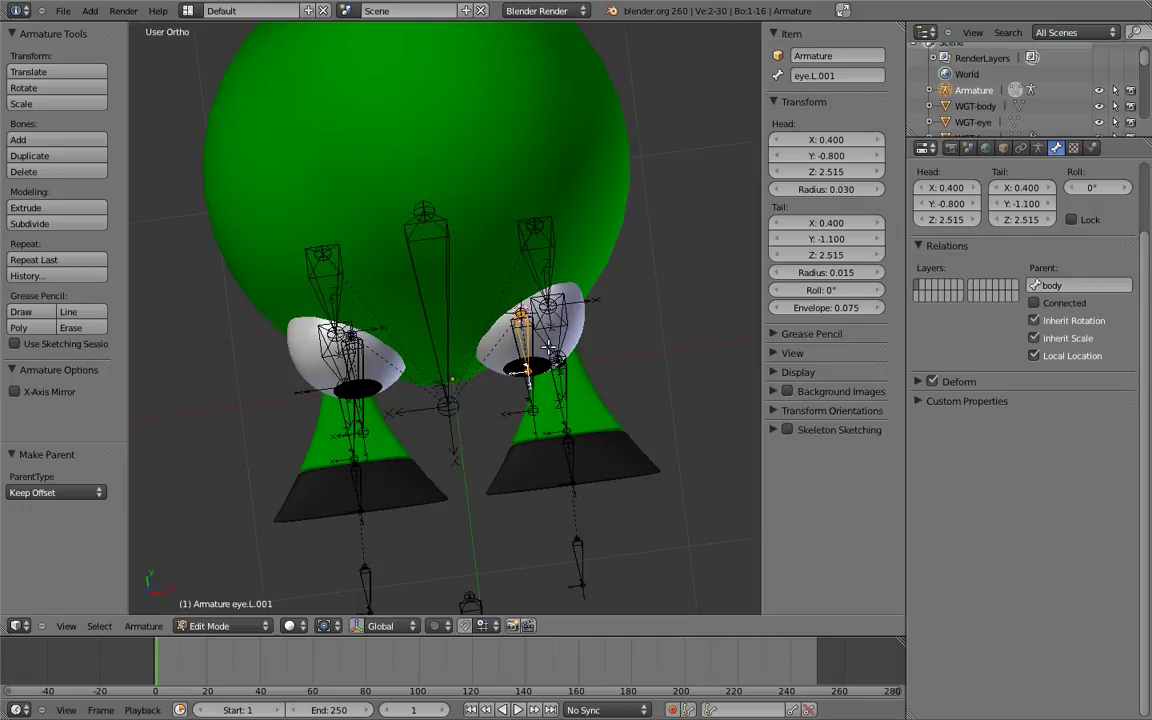
key(KP_7)
scroll(584, 302, up, 1)
key(shift+d)
key(x)
click(502, 375)
Rename the short centre bone between the eyes as minds_eye.
middle_drag(421, 412, 598, 268)
scroll(553, 321, up, 3)
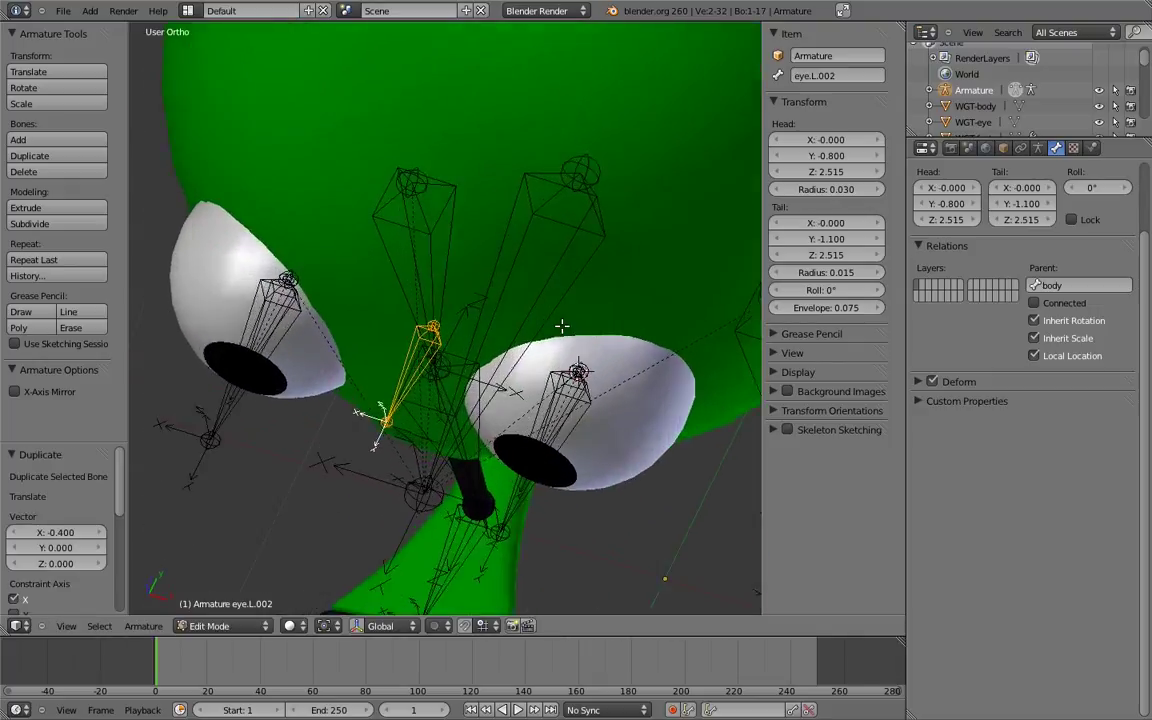
click(816, 76)
text(minds_eye)
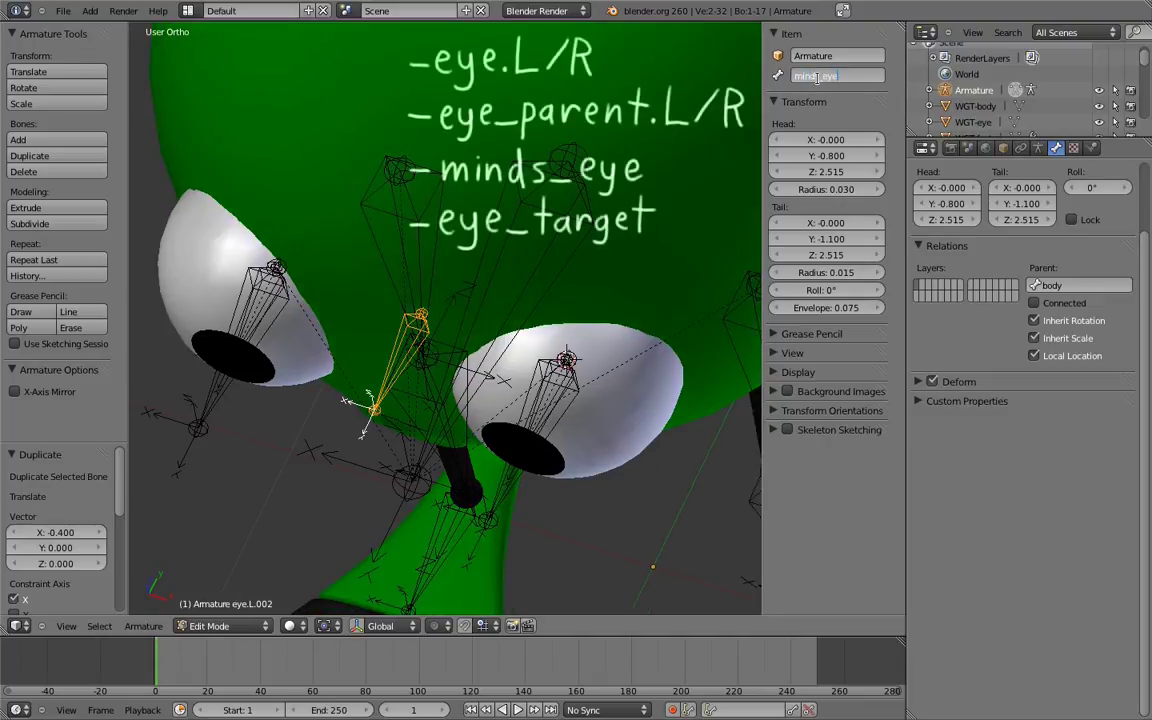
key(Return)
Rename the short left-eye bone eye.L.001 as eye_parent.L.
right_click(561, 391)
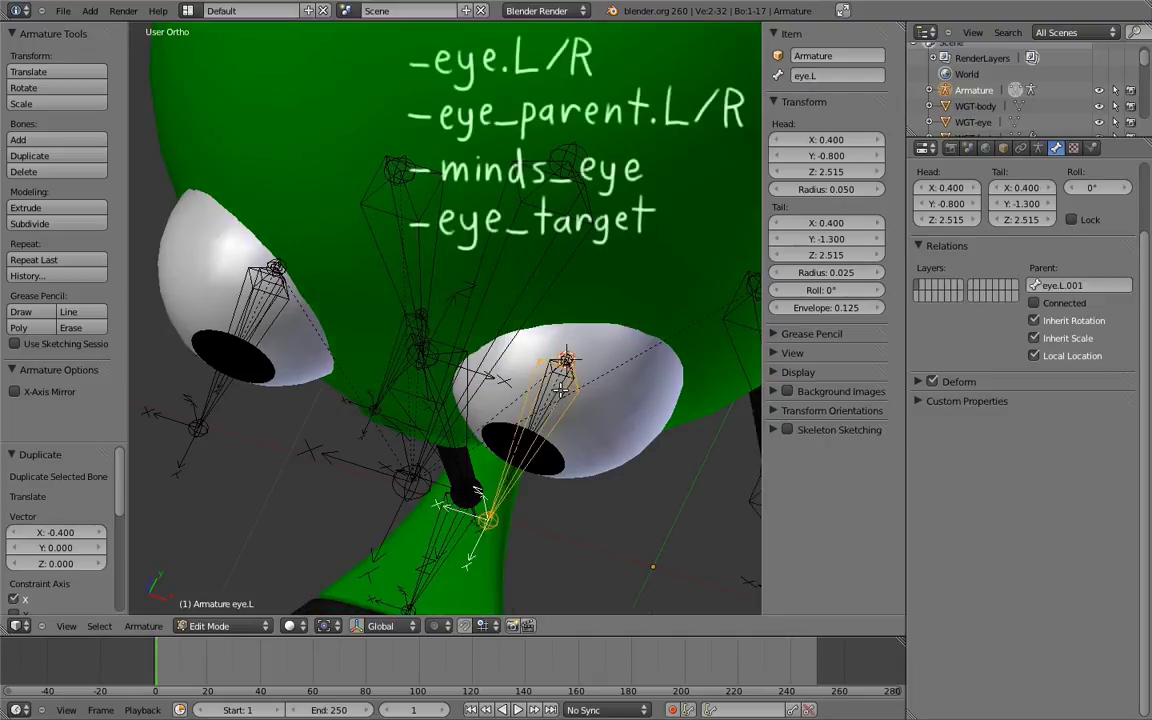
right_click(561, 391)
click(843, 79)
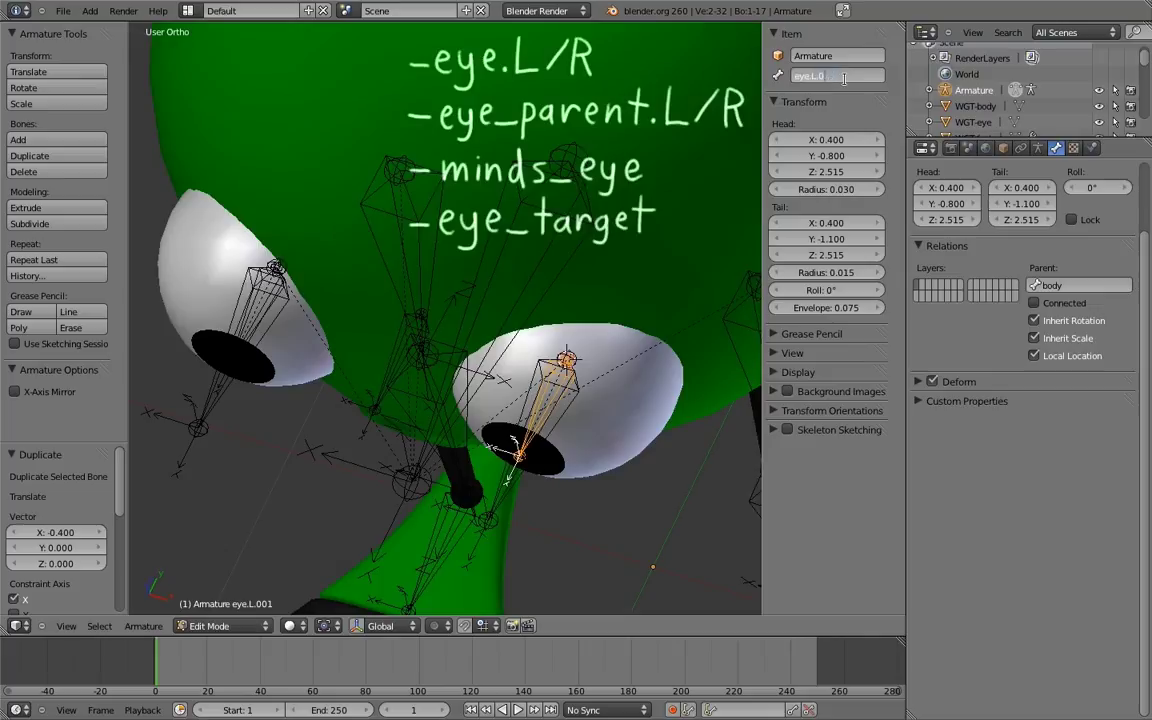
text(eye_parent.L)
key(Return)
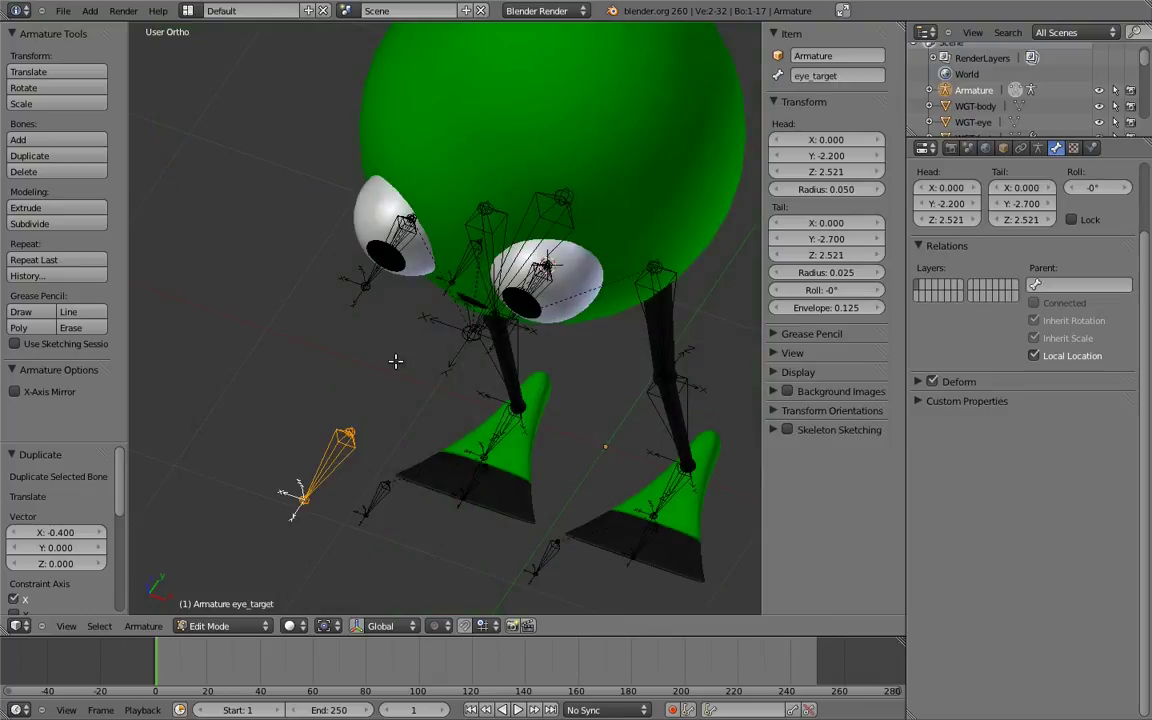
In Pose Mode, add a Damped Track constraint to the minds_eye bone targeting eye_target.
key(ctrl+Tab)
middle_drag(346, 323, 443, 366)
shift+right_click(456, 243)
key(ctrl+shift+c)
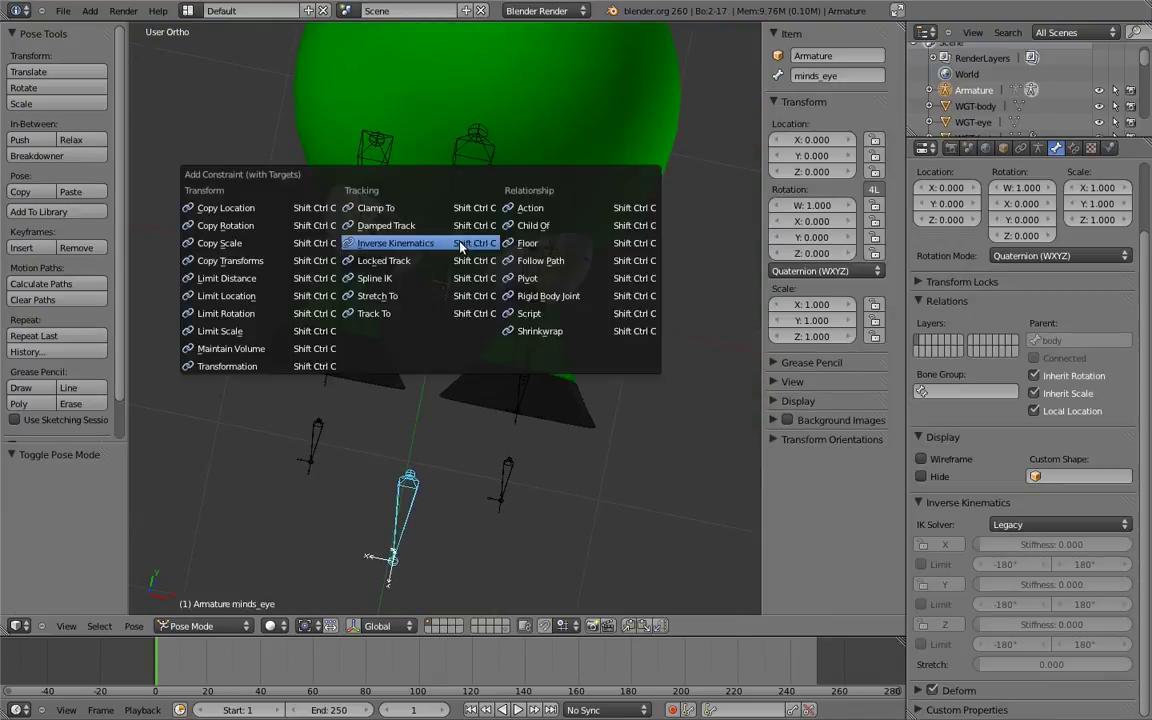
click(415, 235)
middle_drag(420, 250, 424, 308)
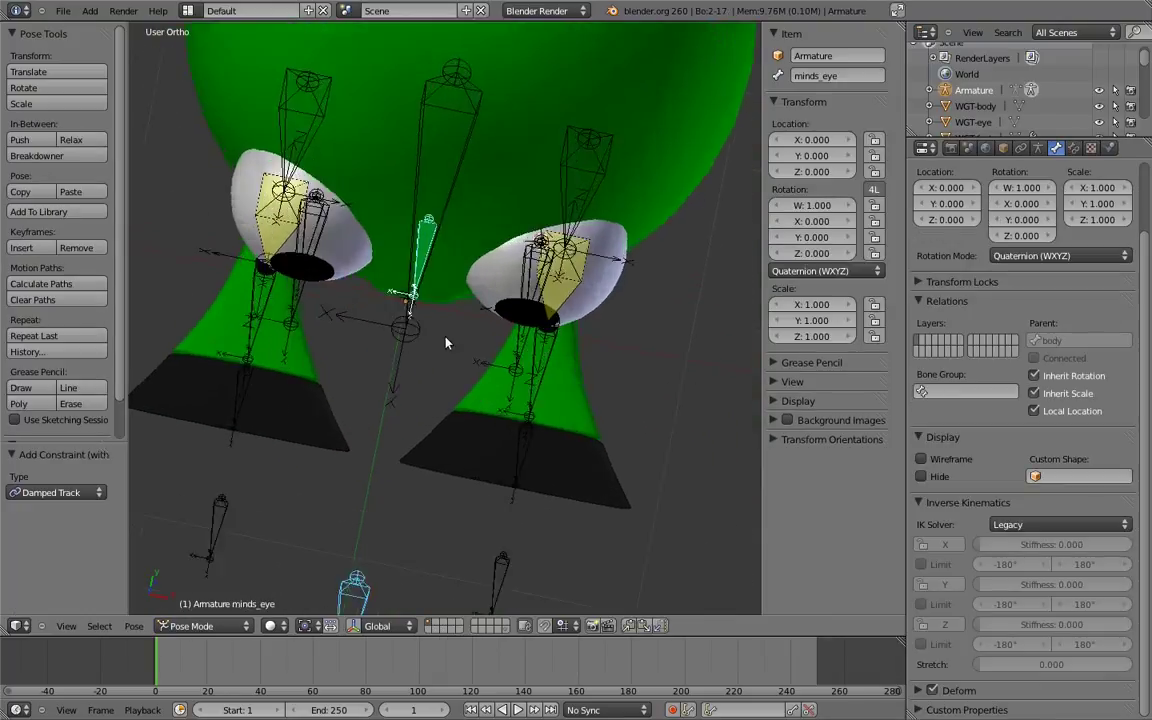
Add a Copy Rotation constraint to eye_parent.L with minds_eye as its target.
middle_drag(441, 360, 379, 219)
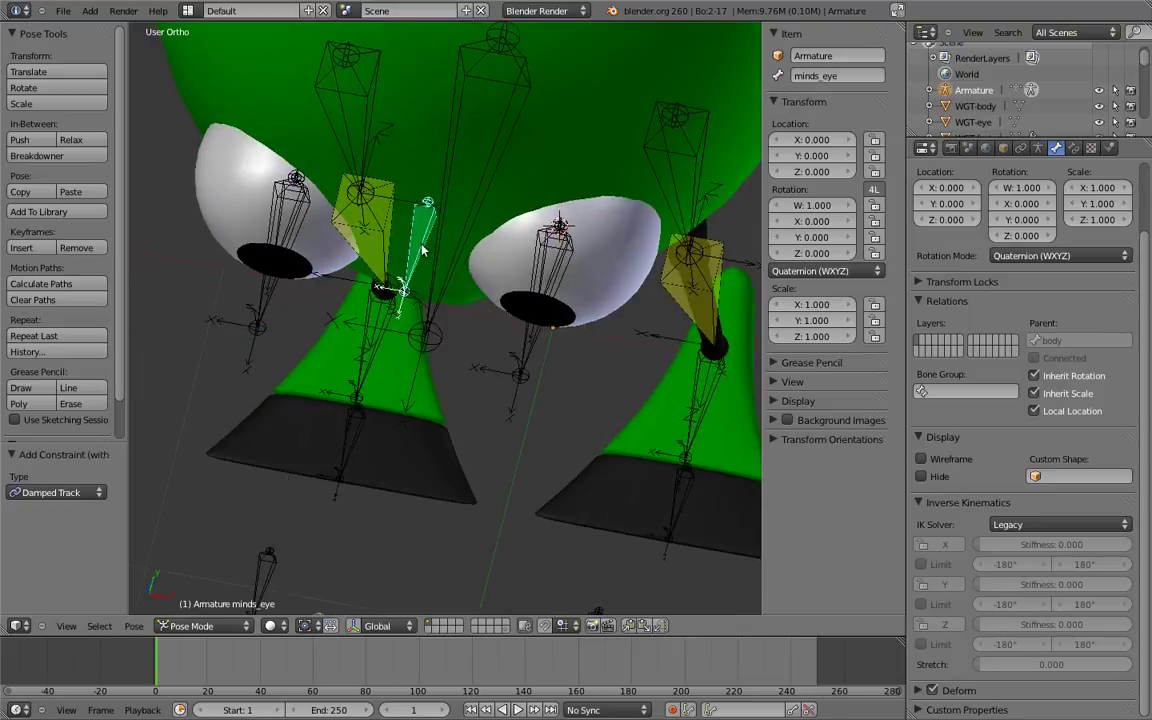
shift+right_click(543, 268)
key(shift+ctrl+c)
click(322, 260)
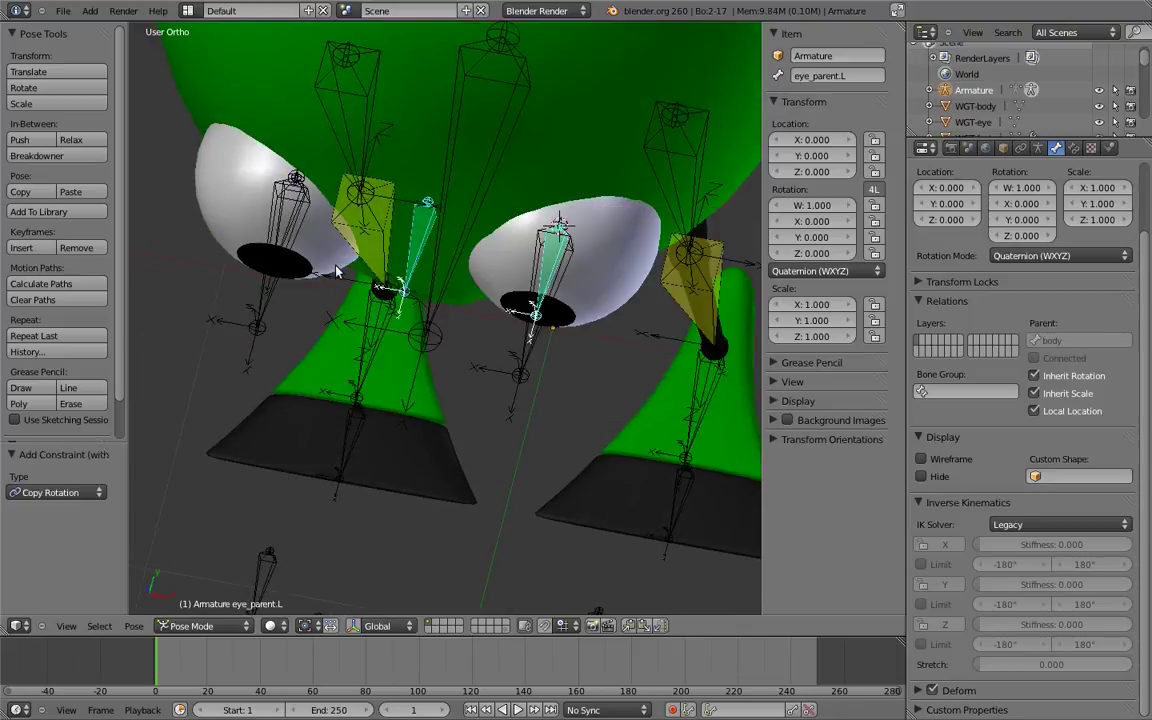
Add a Copy Rotation constraint to eye_parent.R with minds_eye as its target.
right_click(423, 236)
shift+right_click(285, 222)
key(shift+ctrl+c)
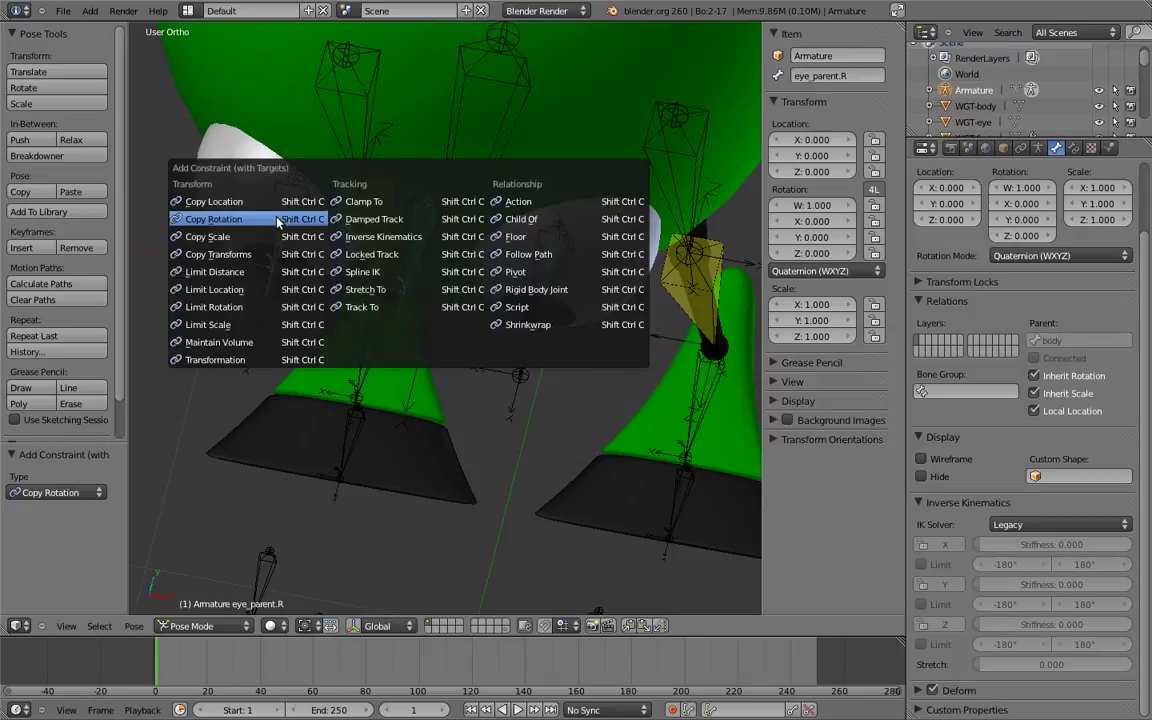
click(278, 220)
scroll(399, 411, down, 5)
middle_drag(388, 406, 316, 323)
Lock the X, Y and Z location of the eye.L and eye.R bones.
right_click(495, 298)
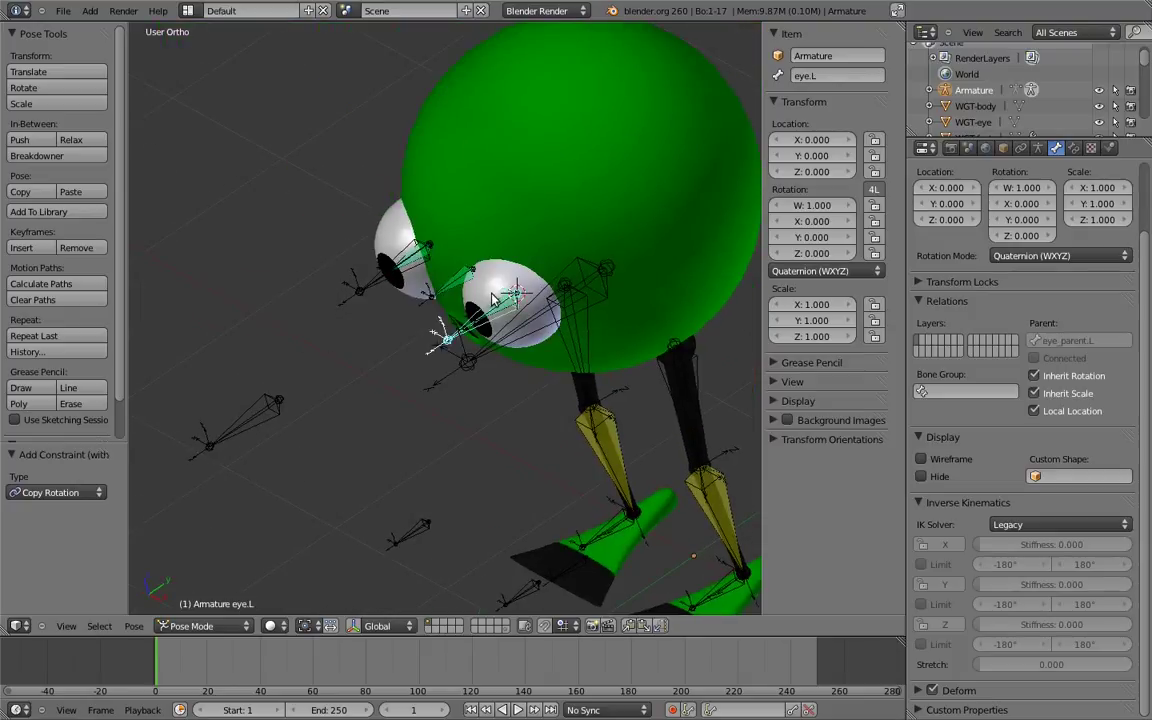
click(876, 140)
click(876, 156)
click(876, 171)
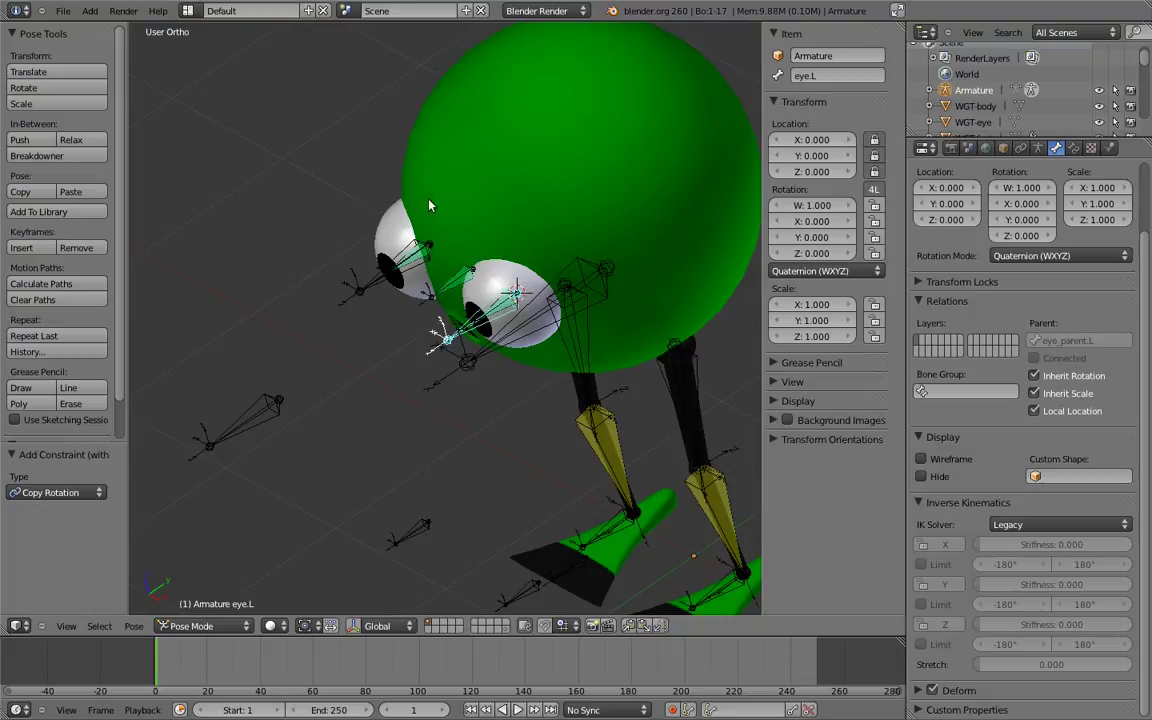
right_click(388, 266)
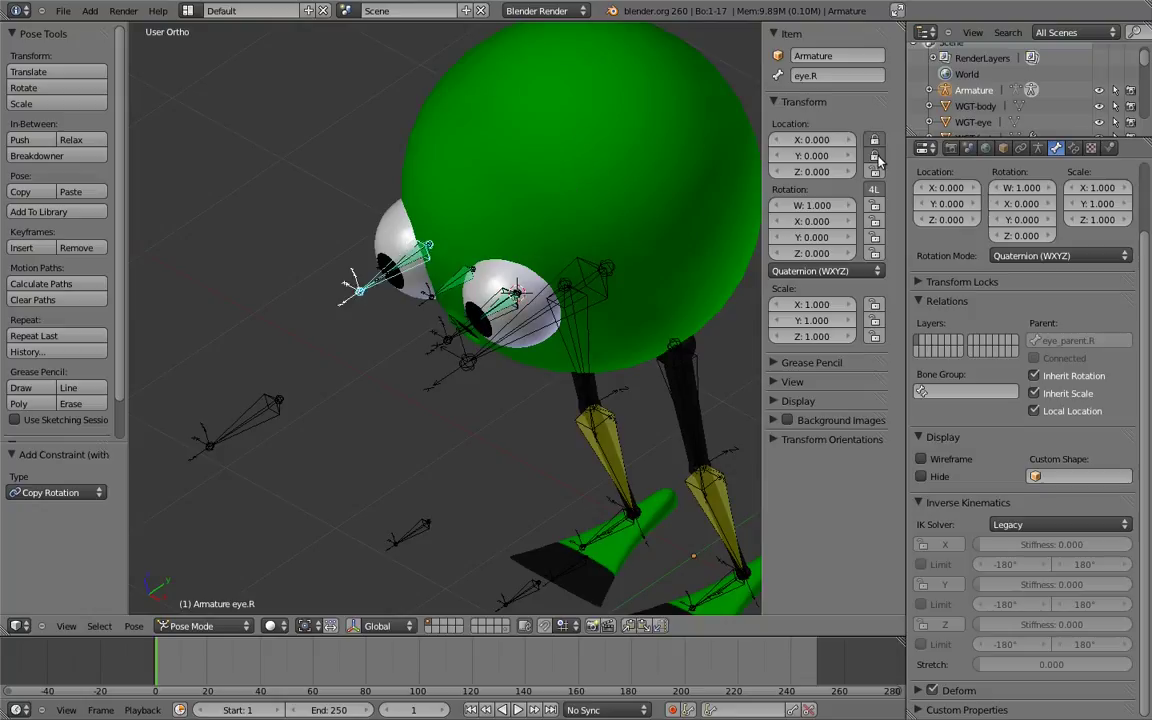
Test the eye tracking and leg IK in side view by temporarily moving the body bone.
key(KP_3)
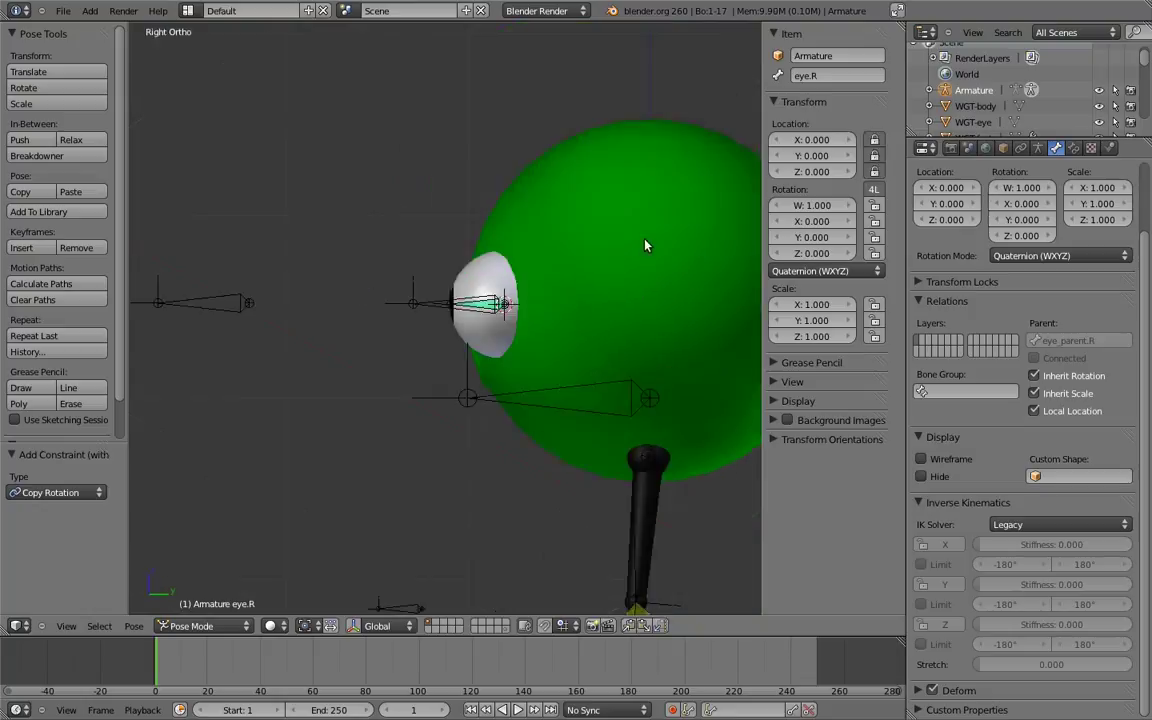
key(Home)
right_click(482, 290)
key(g)
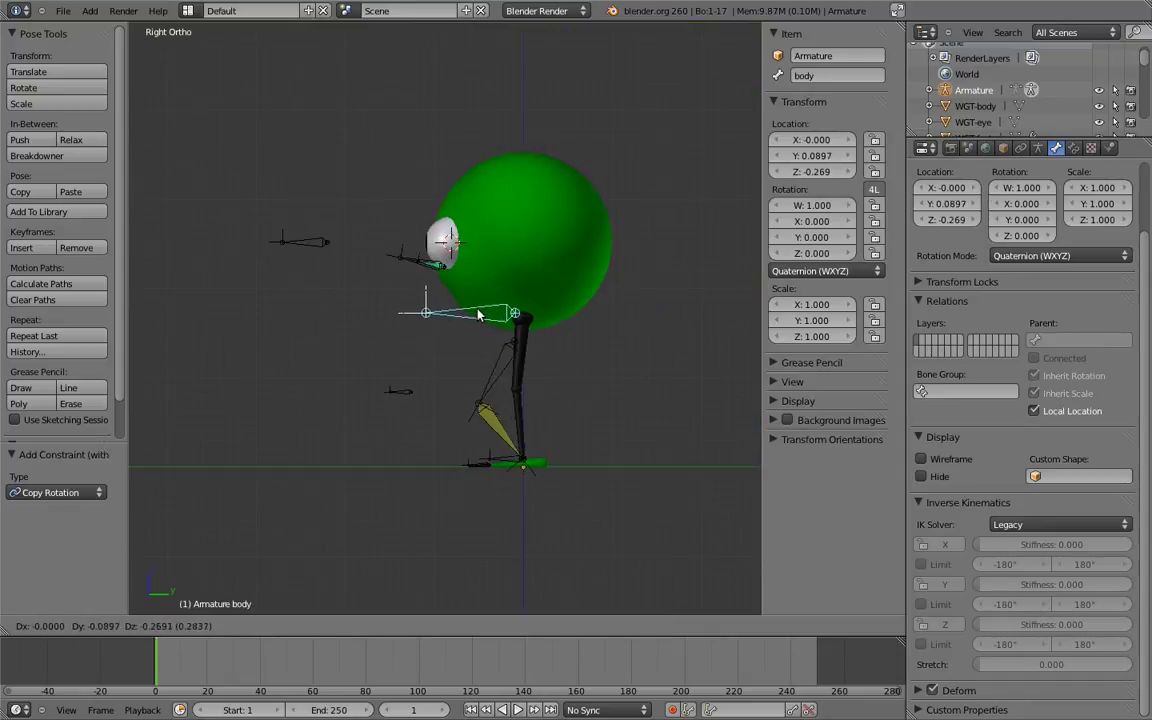
right_click(478, 315)
Parent the toe.L mesh to the left toe bone using the Bone option.
middle_drag(450, 364, 470, 350)
scroll(497, 418, up, 6)
right_click(494, 455)
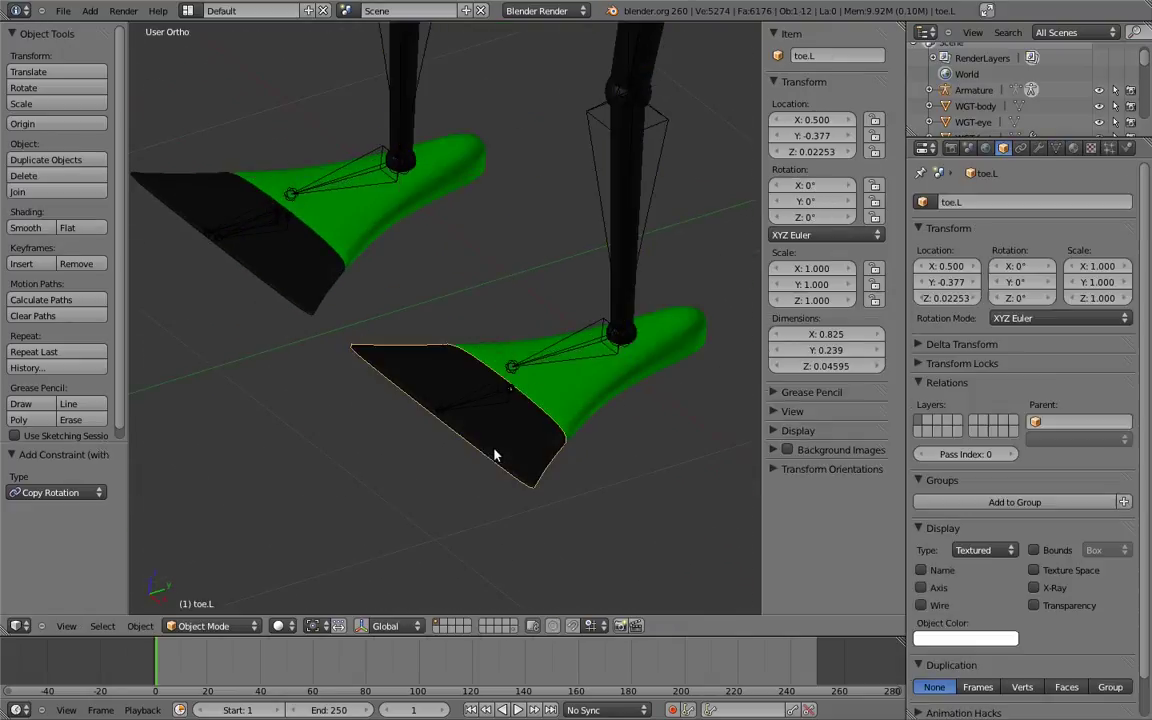
shift+right_click(474, 398)
key(ctrl+p)
click(470, 399)
Parent the right toe mesh to the toe.R bone using the Bone option.
shift+middle_drag(264, 271, 337, 362)
right_click(331, 336)
shift+right_click(249, 242)
key(ctrl+Tab)
key(ctrl+p)
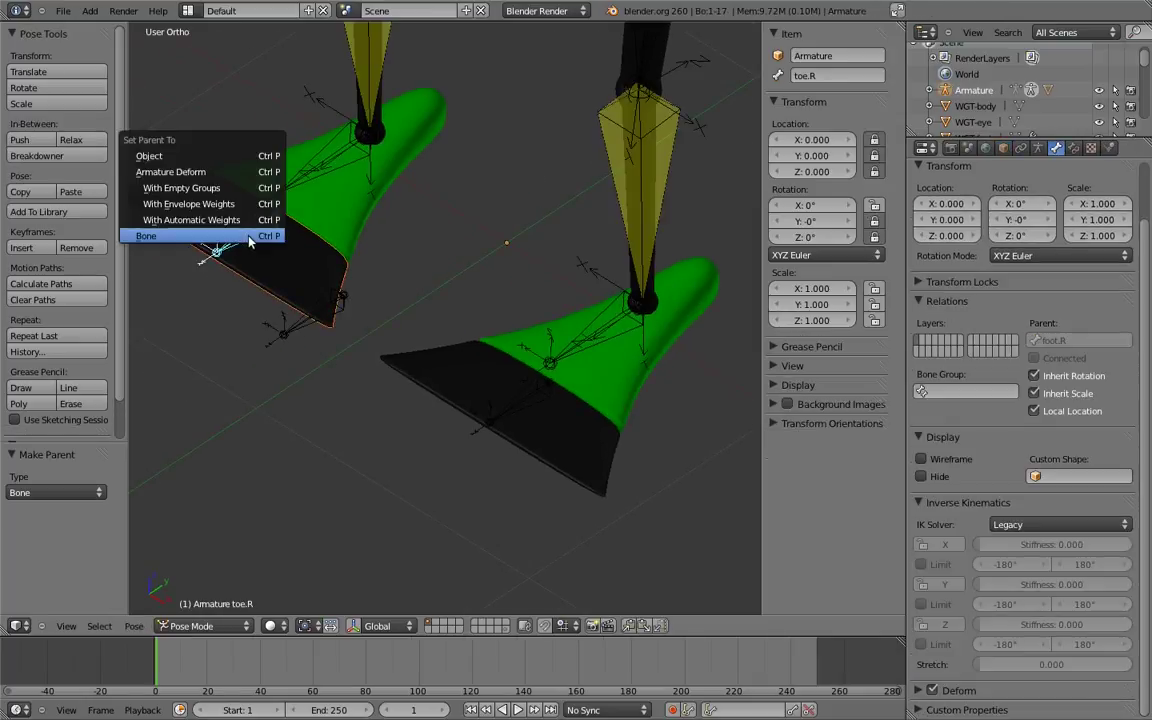
click(249, 236)
Parent the right foot mesh to the foot.R bone using the Bone option.
middle_drag(393, 224, 560, 340)
right_click(303, 219)
key(ctrl+p)
click(290, 215)
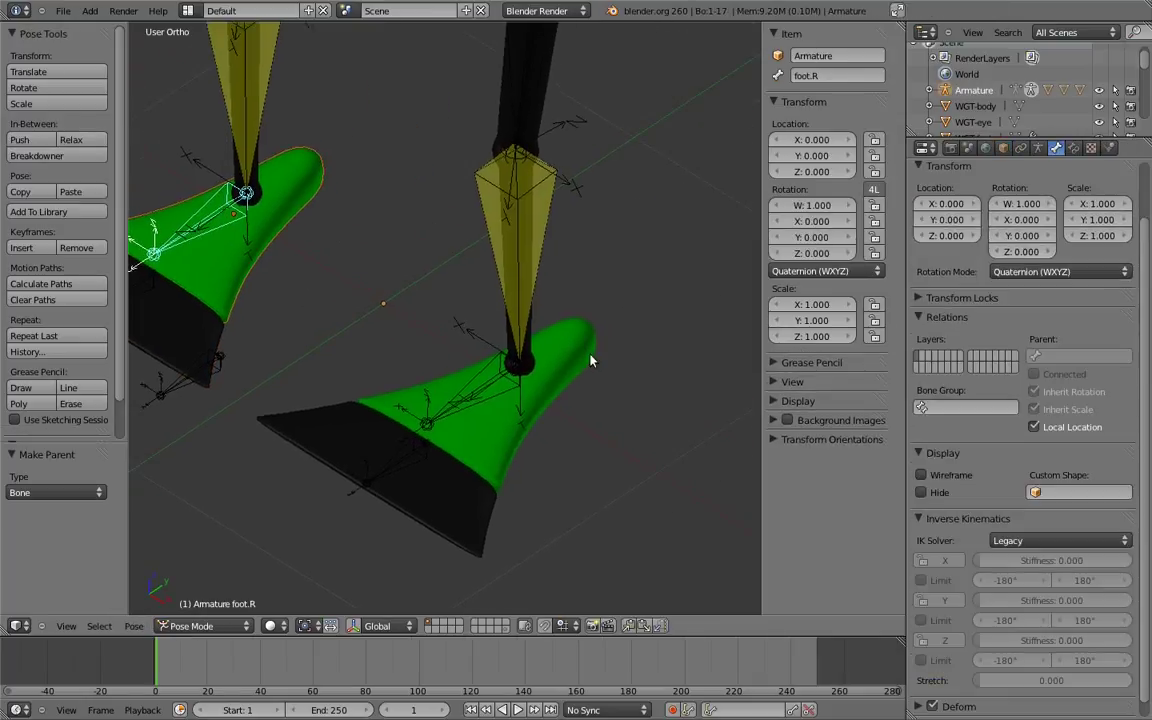
Parent the left foot mesh to the foot.L bone using the Bone option.
key(ctrl+Tab)
right_click(590, 362)
shift+right_click(459, 402)
key(ctrl+p)
click(459, 399)
Parent the left shin mesh to the shin.L bone using the Bone option.
shift+middle_drag(519, 236, 478, 301)
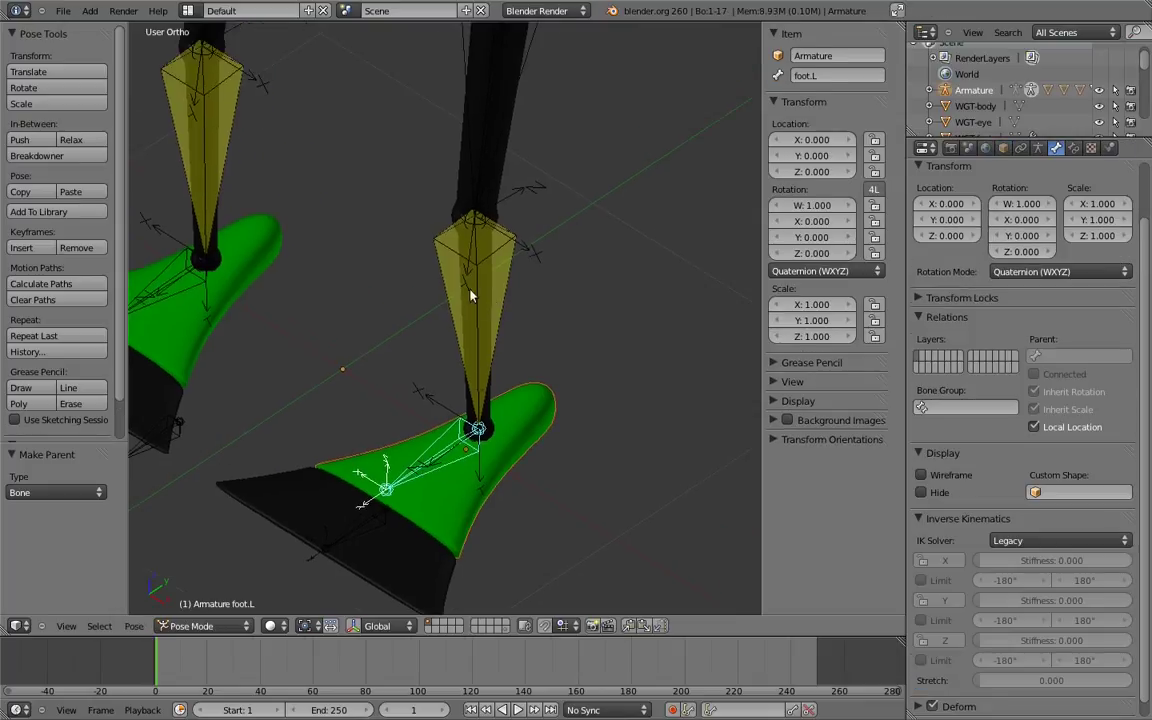
right_click(494, 334)
scroll(508, 359, up, 3)
key(ctrl+Tab)
key(ctrl+Tab)
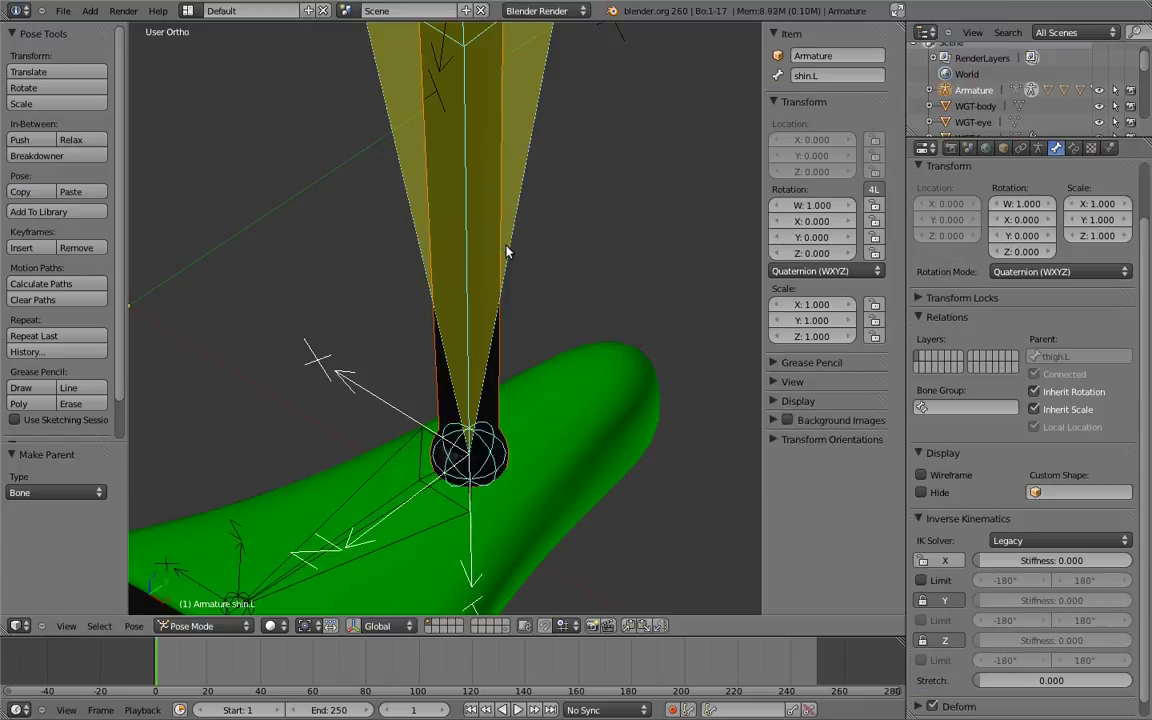
Parent the right shin mesh to the lower right leg bone, thigh.R.001, using the Bone option.
middle_drag(504, 252, 420, 204)
right_click(420, 198)
right_click(432, 184)
shift+right_click(393, 70)
key(ctrl+Tab)
key(ctrl+p)
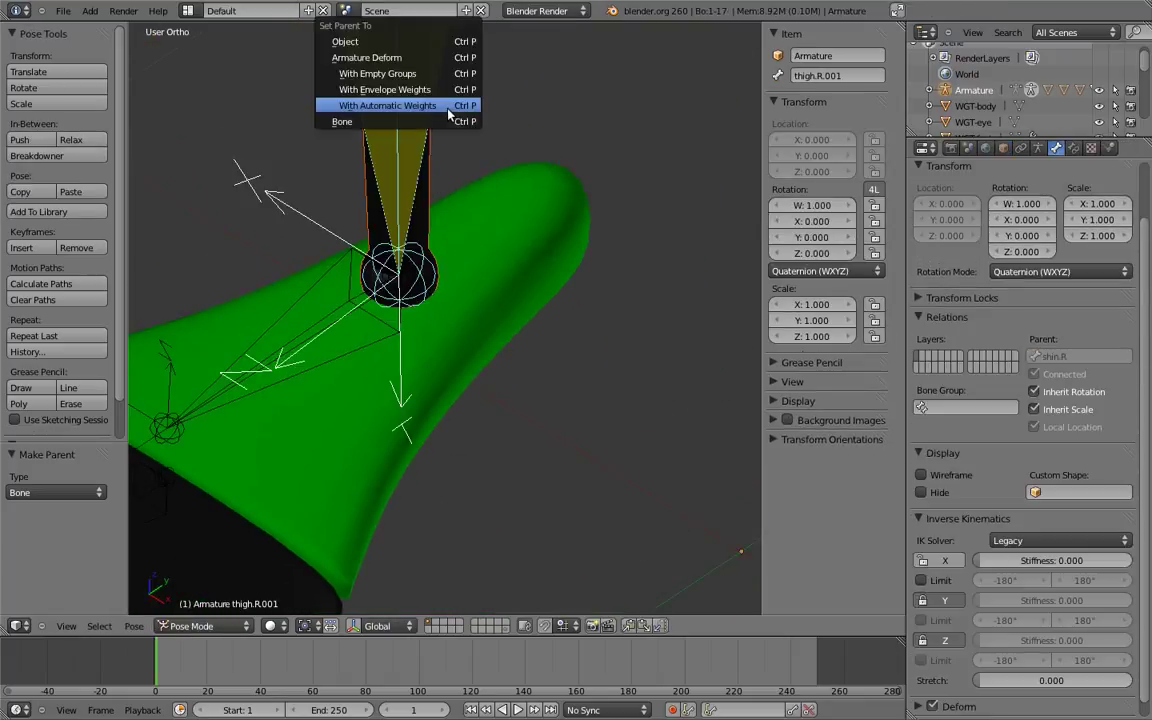
click(395, 123)
Parent the left thigh mesh to the upper left leg bone using the Bone option.
scroll(530, 254, down, 8)
shift+middle_drag(560, 204, 496, 302)
scroll(496, 302, up, 3)
right_click(543, 386)
shift+right_click(551, 366)
key(ctrl+p)
click(545, 367)
Parent the right thigh mesh to the upper right leg bone, shin.R, using the Bone option.
key(ctrl+Tab)
right_click(301, 252)
shift+right_click(301, 252)
key(ctrl+Tab)
key(ctrl+p)
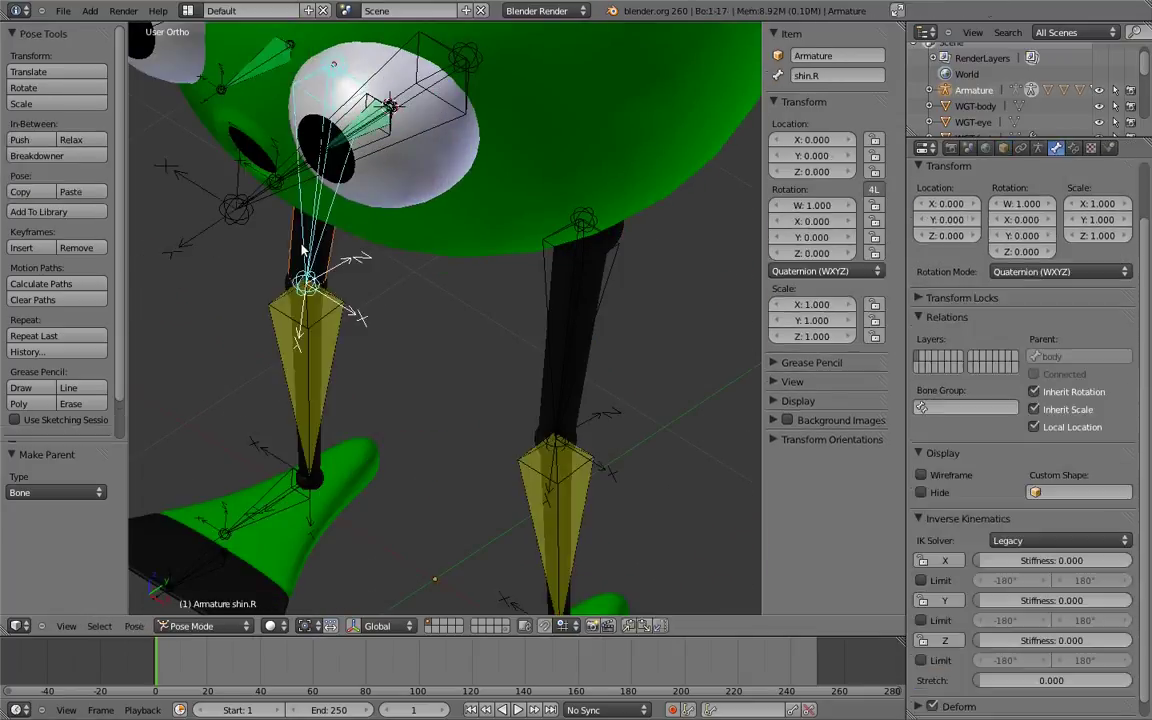
click(301, 251)
scroll(446, 196, down, 6)
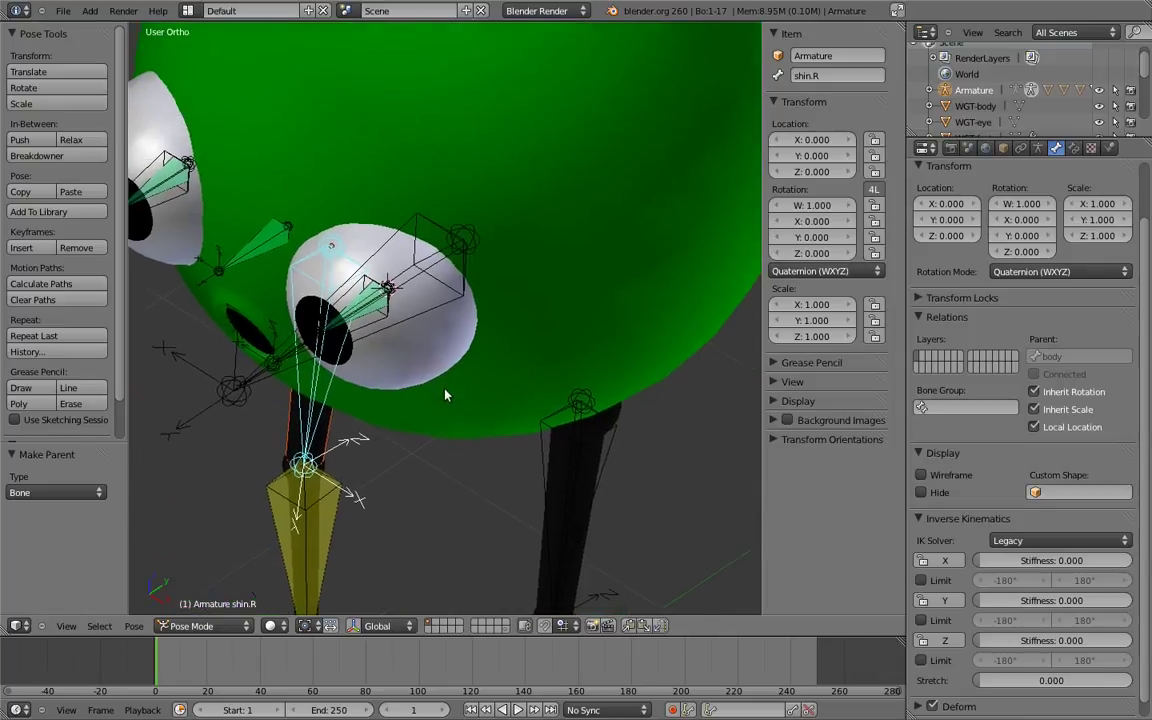
Parent the left eyeball mesh to the eye.L bone using the Bone option.
key(ctrl+Tab)
right_click(433, 333)
scroll(433, 335, up, 6)
shift+right_click(354, 336)
middle_drag(329, 394, 386, 420)
key(ctrl+p)
click(382, 413)
Parent the eye.R mesh to the right eye bone using the Bone option.
shift+middle_drag(252, 281, 382, 354)
right_click(197, 223)
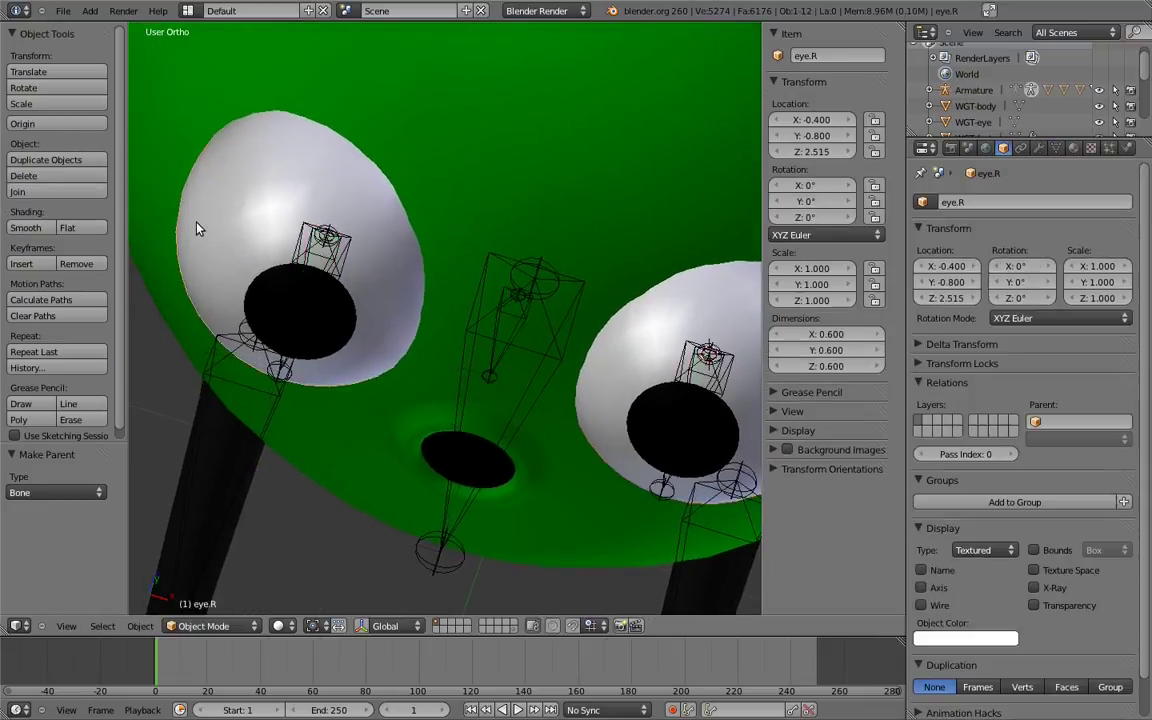
shift+right_click(349, 246)
key(ctrl+p)
click(342, 257)
scroll(494, 206, down, 6)
Parent the ball mesh to the body bone using the Bone option.
right_click(560, 198)
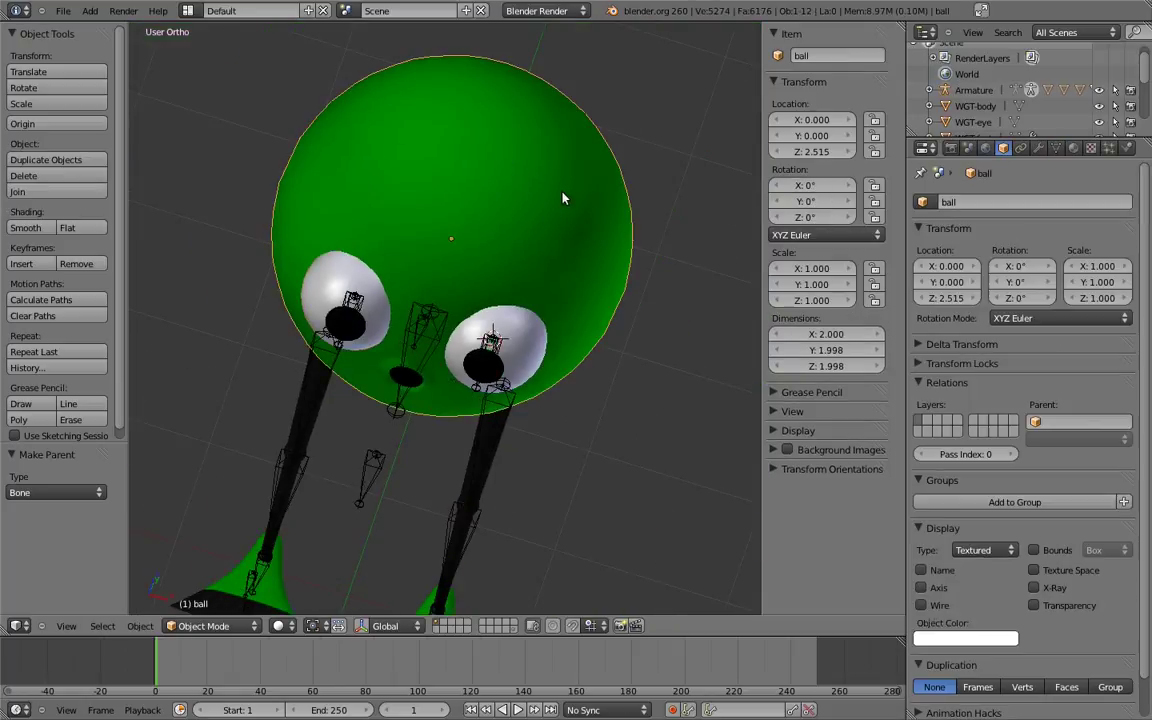
scroll(425, 295, up, 3)
shift+right_click(435, 360)
scroll(445, 408, down, 3)
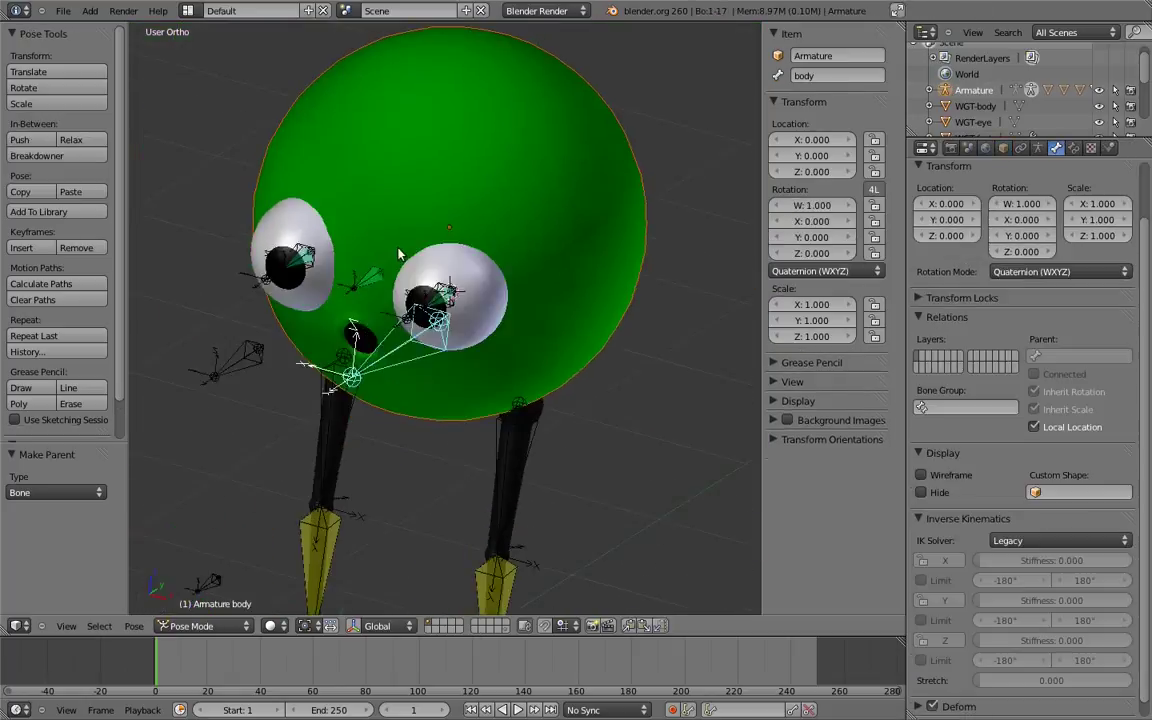
key(ctrl+p)
click(528, 334)
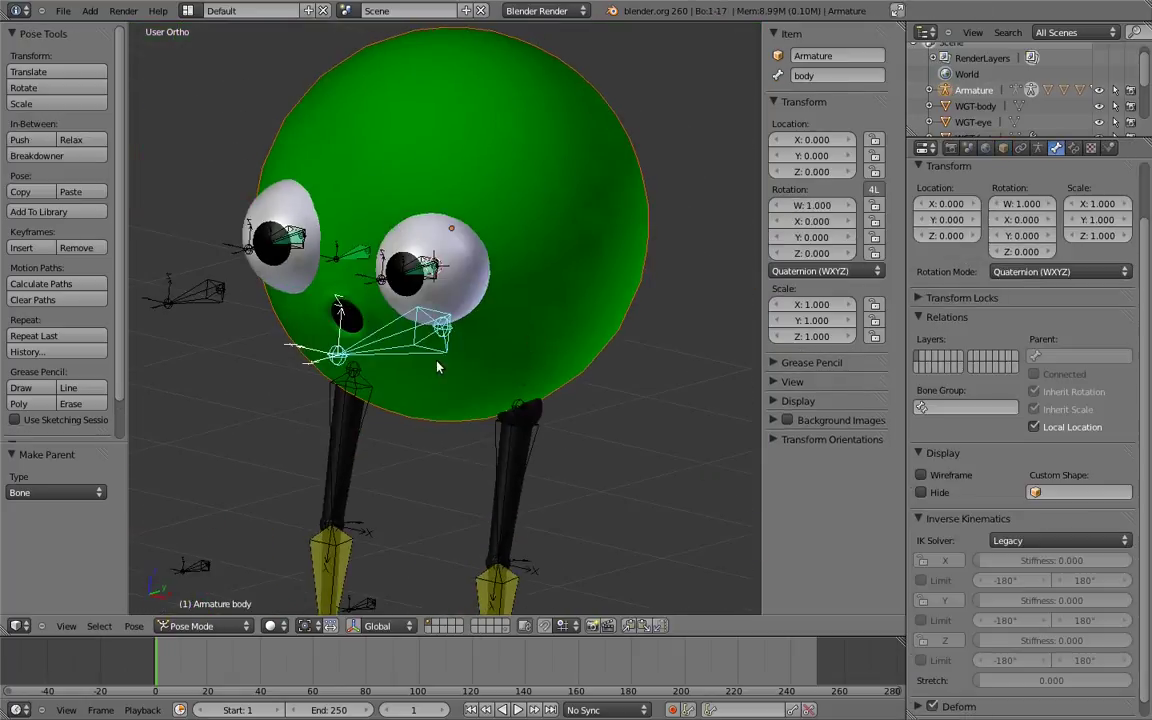
Test that the meshes follow the rig by temporarily moving the body bone.
scroll(436, 366, down, 3)
key(g)
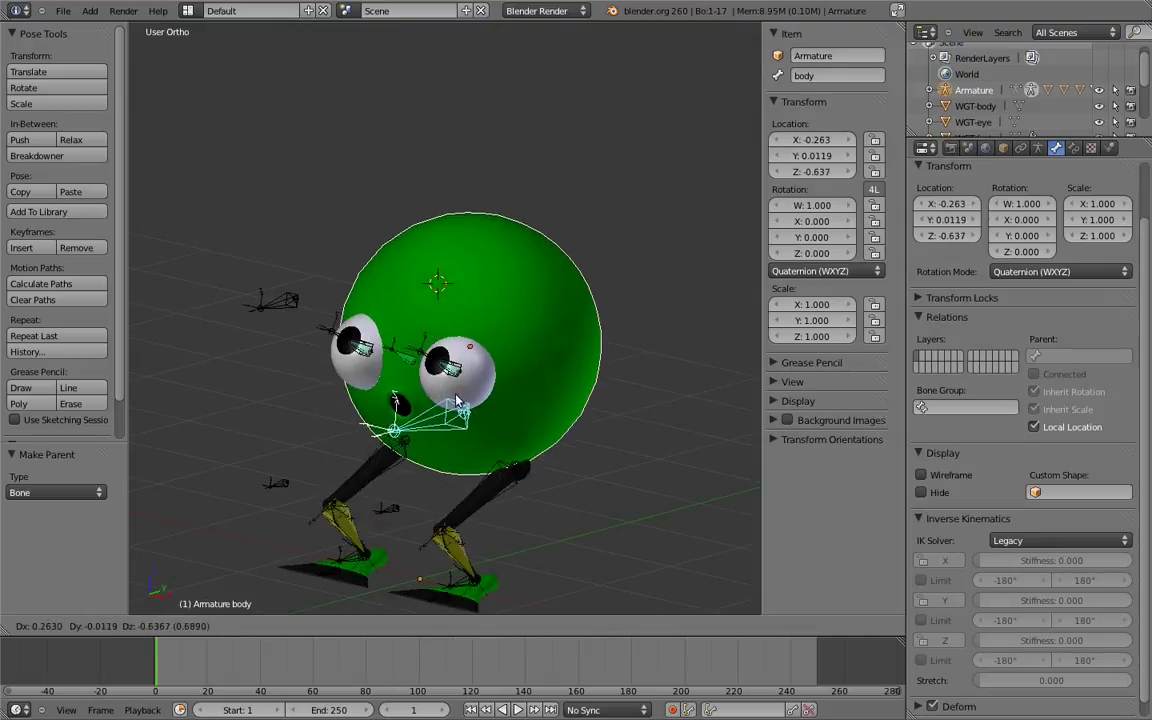
right_click(407, 340)
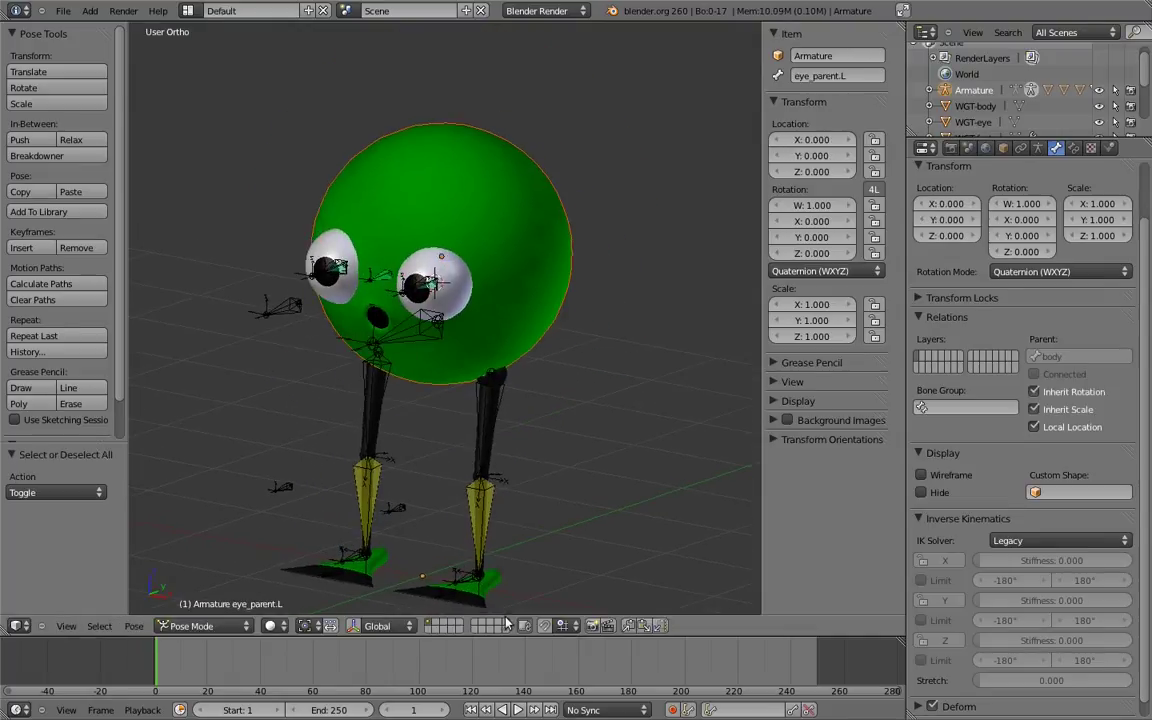
Show the last scene layer to examine its custom bone shape objects, and return to the first layer.
click(505, 629)
shift+middle_drag(520, 367, 577, 262)
scroll(577, 262, down, 2)
middle_drag(489, 229, 431, 361)
key(1)
shift+middle_drag(481, 257, 468, 335)
scroll(465, 362, up, 4)
Assign WGT-body as the custom shape of the body bone.
right_click(448, 322)
scroll(494, 357, down, 1)
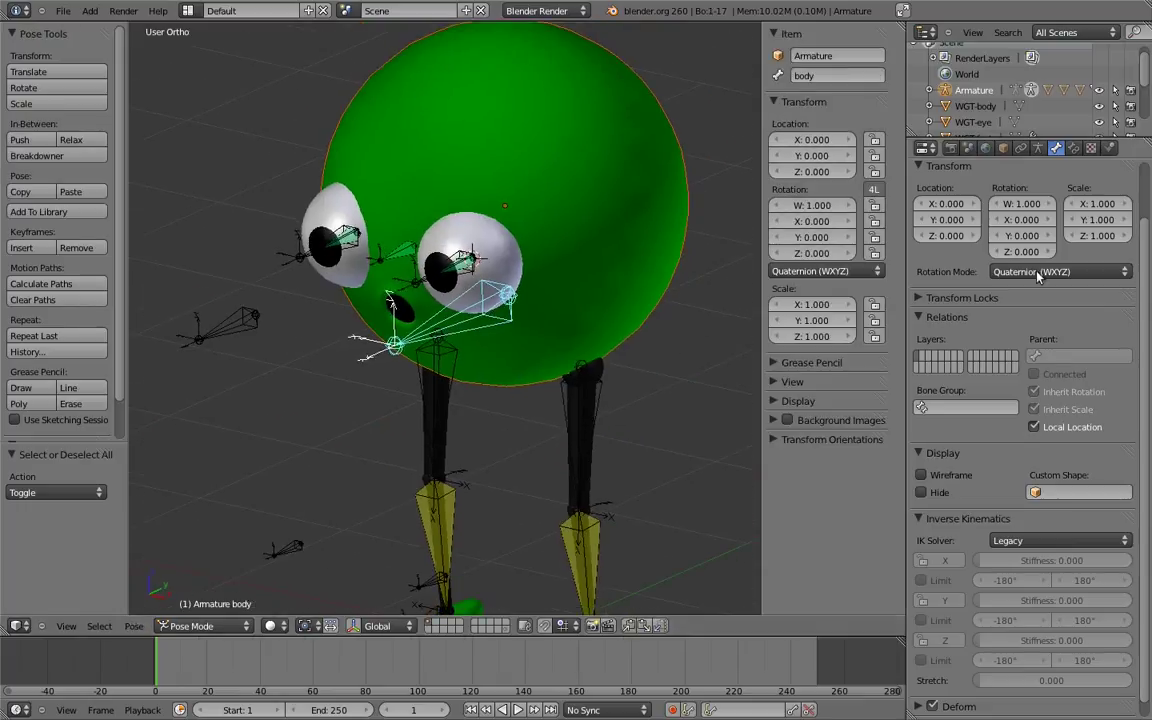
click(1066, 492)
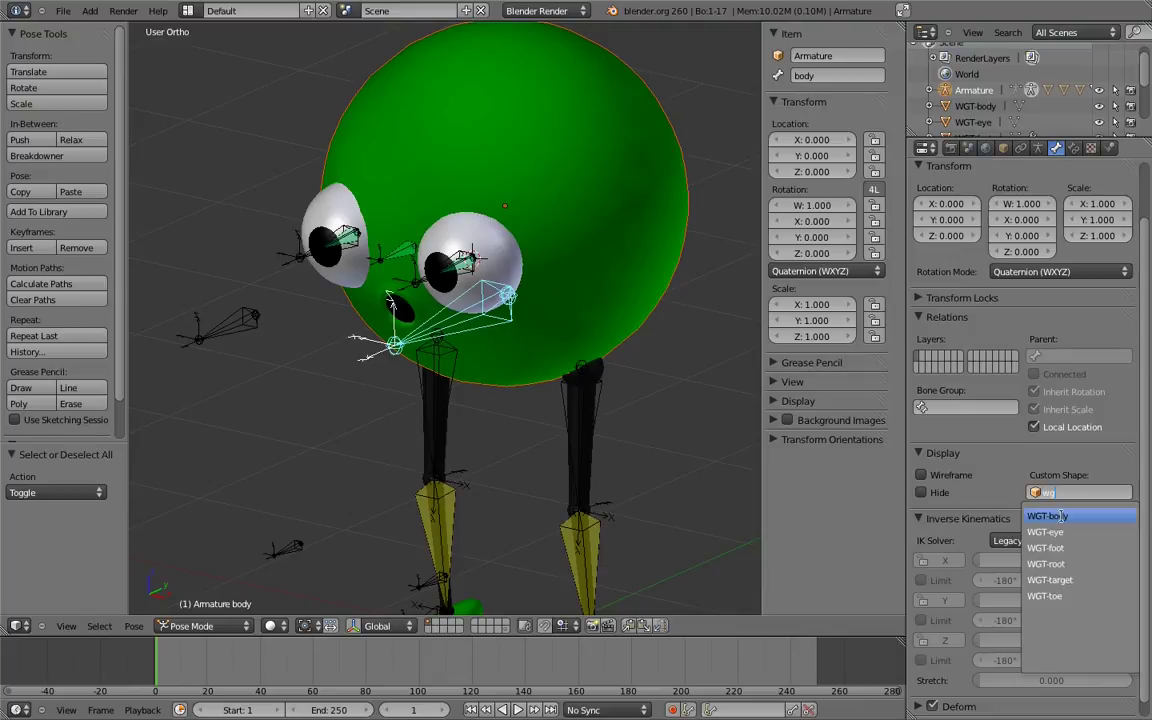
click(1060, 517)
Assign WGT-eye as the custom shape of the eye.L and eye.R bones.
mouse_move(584, 297)
ctrl+middle_down()
mouse_move(584, 338)
mouse_move(591, 291)
ctrl+middle_up()
right_click(438, 246)
scroll(453, 210, up, 2)
click(1062, 492)
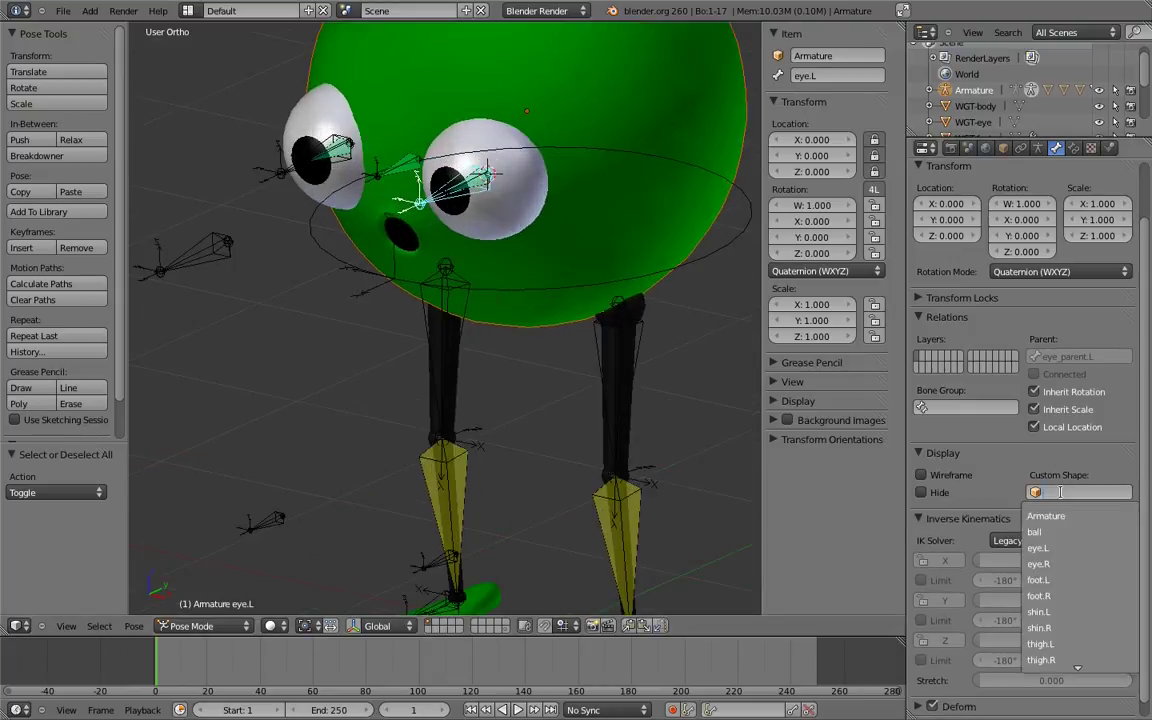
text(wg)
click(1045, 532)
right_click(335, 150)
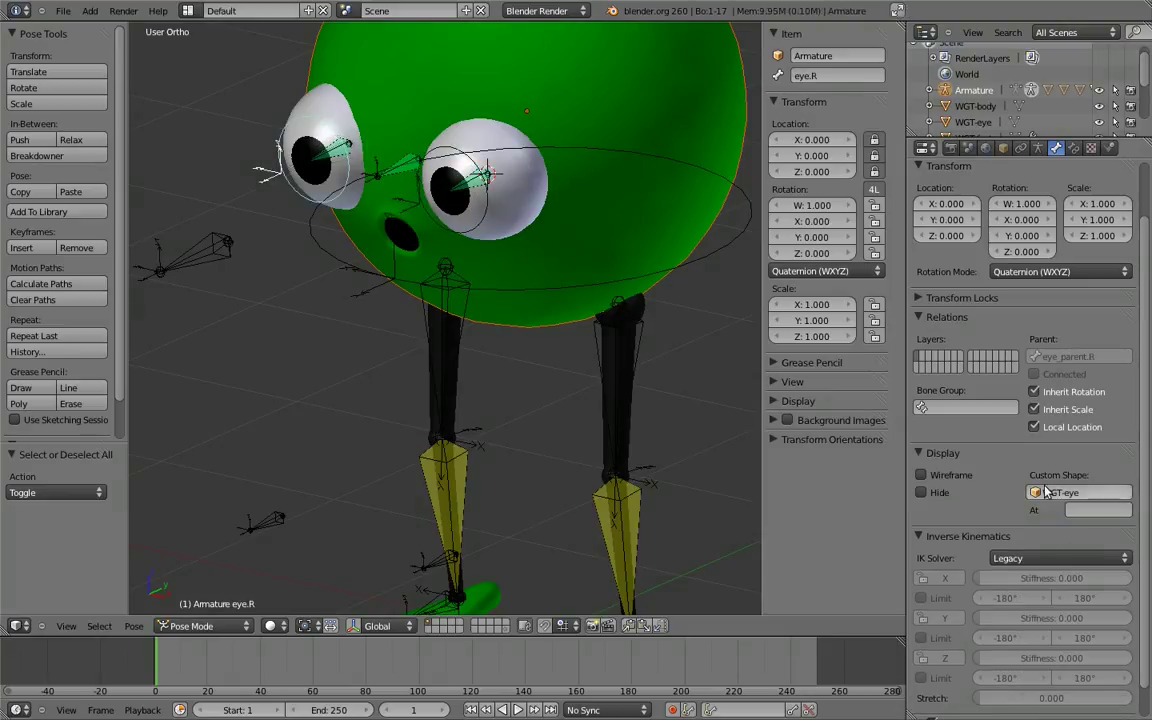
Assign WGT-target as the custom shape of the eye_target bone.
shift+middle_drag(430, 303, 527, 288)
ctrl+middle_drag(518, 280, 506, 240)
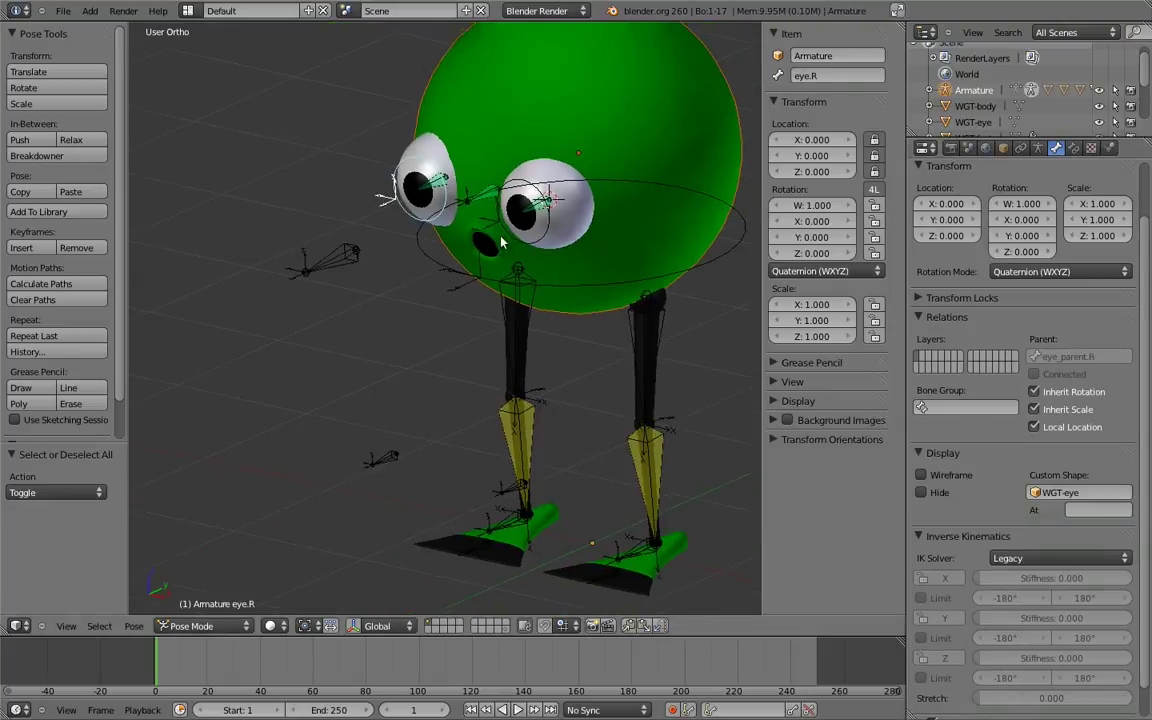
right_click(332, 260)
click(1059, 491)
text(wg)
click(1050, 580)
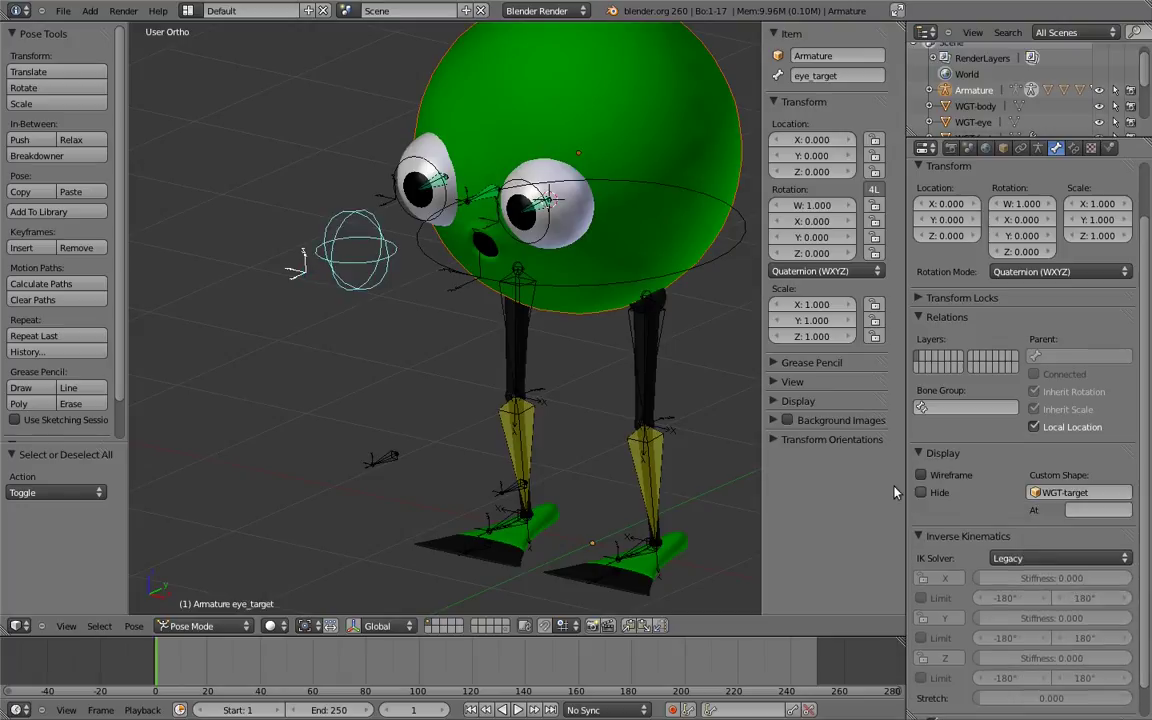
Assign WGT-target as the custom shape of the knee_target.R and knee_target.L bones.
right_click(389, 458)
click(1059, 491)
text(wgt)
click(1057, 579)
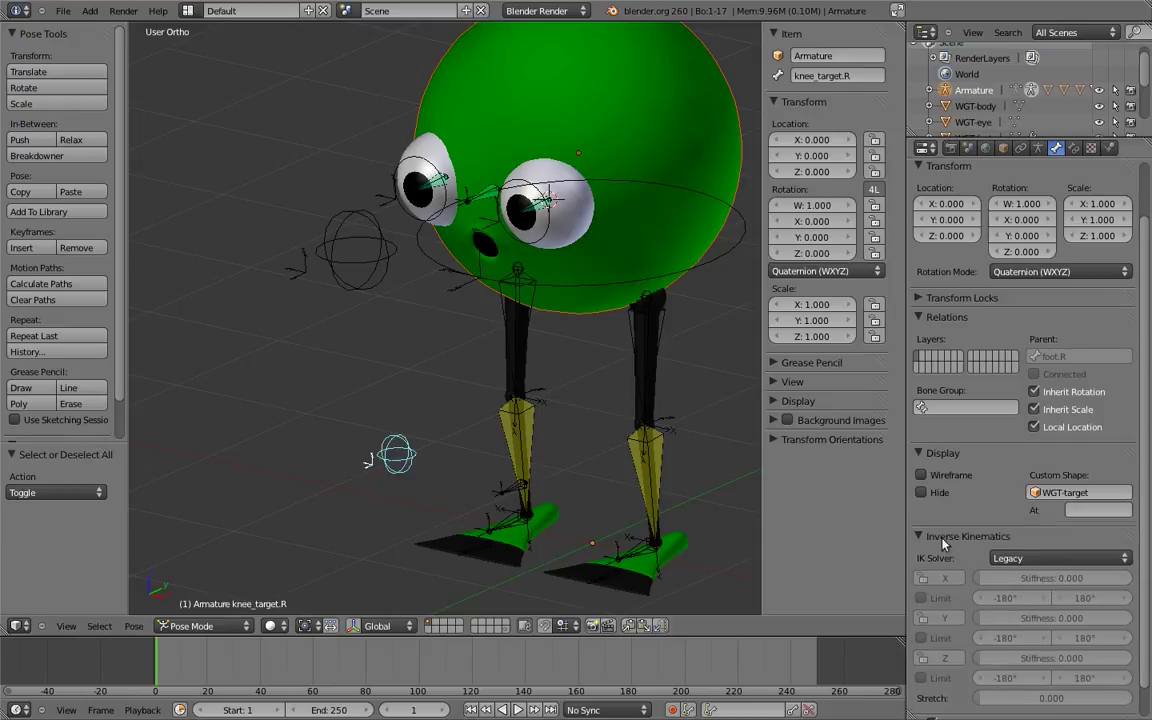
right_click(502, 494)
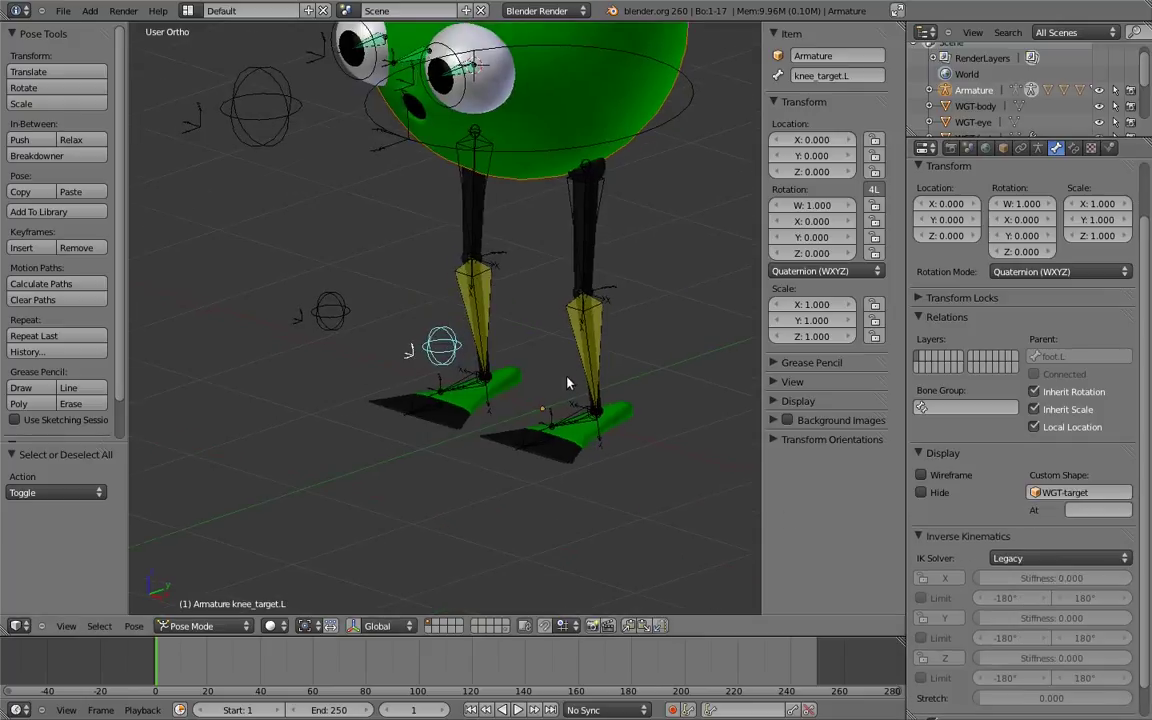
Assign WGT-foot as the custom shape of the foot.L and foot.R bones.
scroll(573, 383, up, 1)
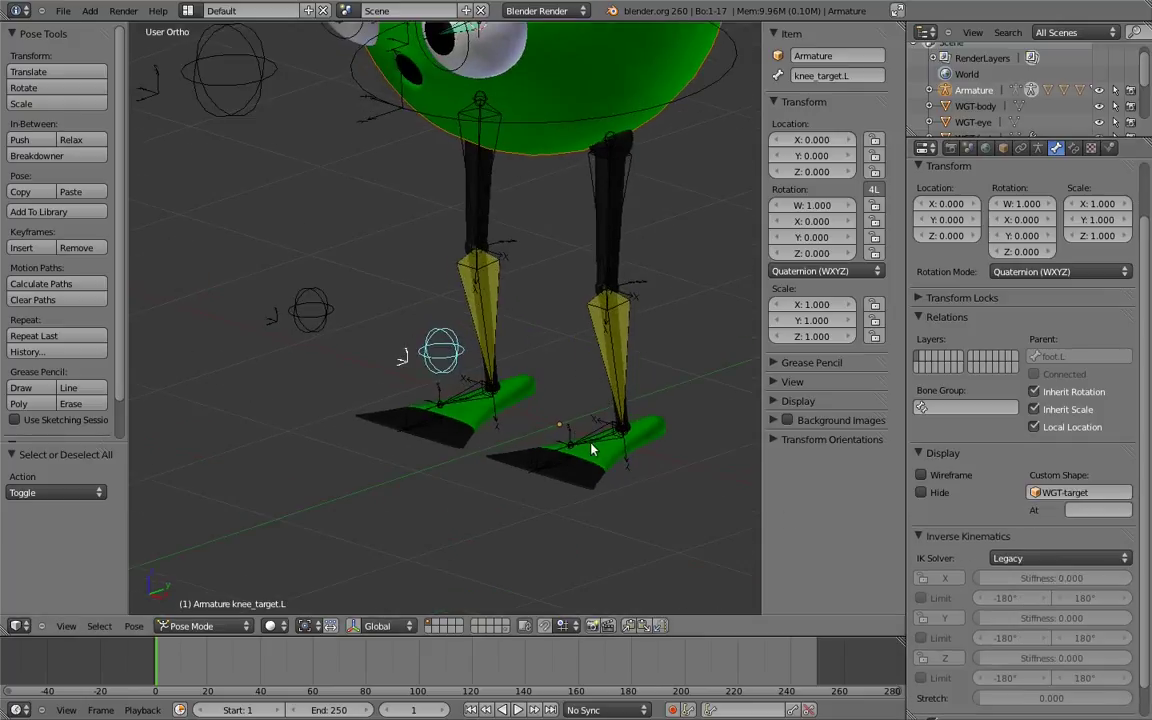
right_click(607, 428)
click(1059, 491)
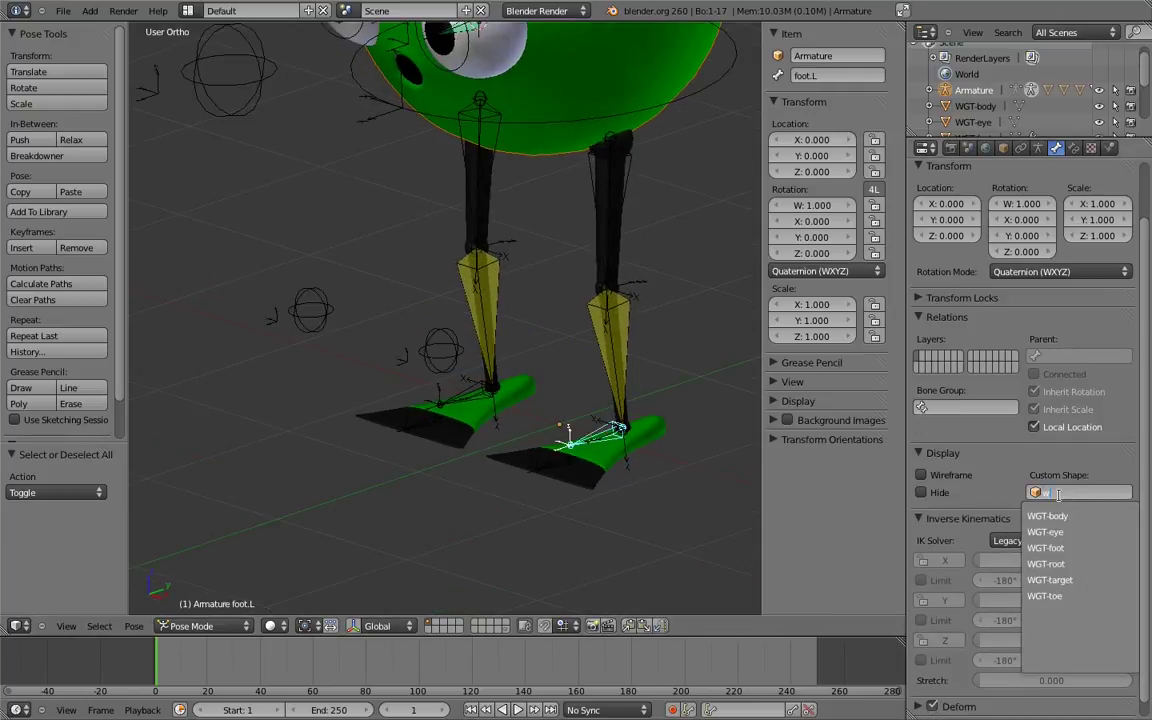
click(1045, 548)
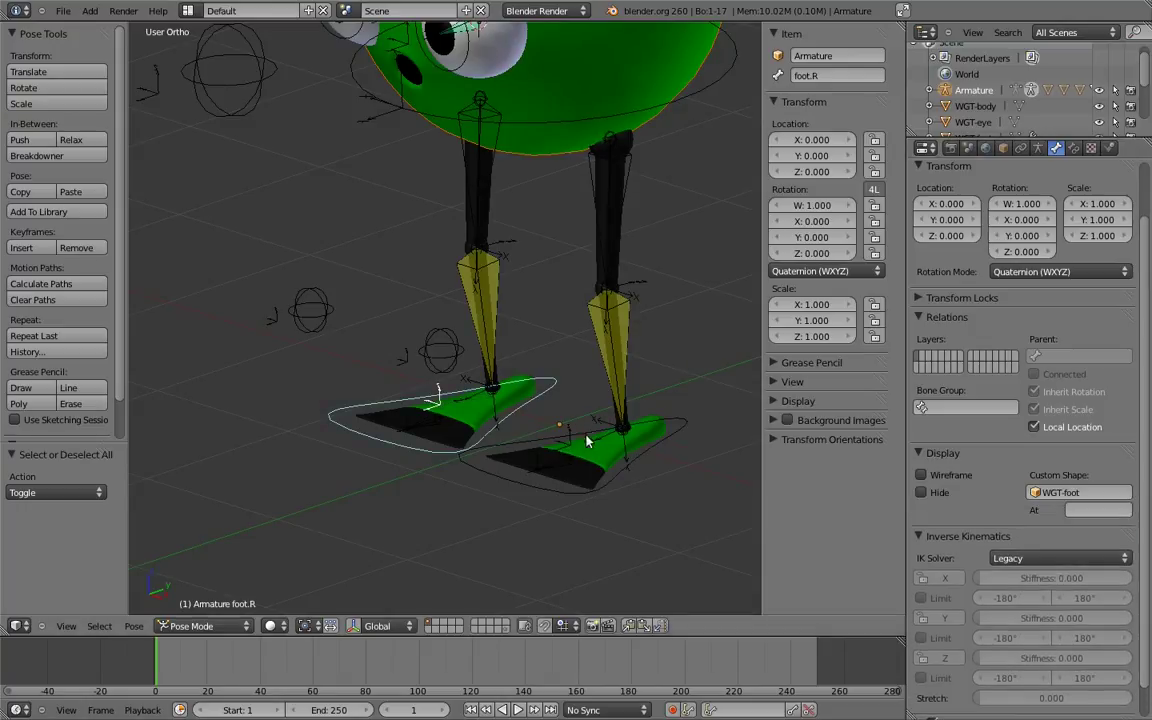
Assign WGT-toe as the custom shape of the toe.L and toe.R bones.
right_click(548, 468)
click(1061, 478)
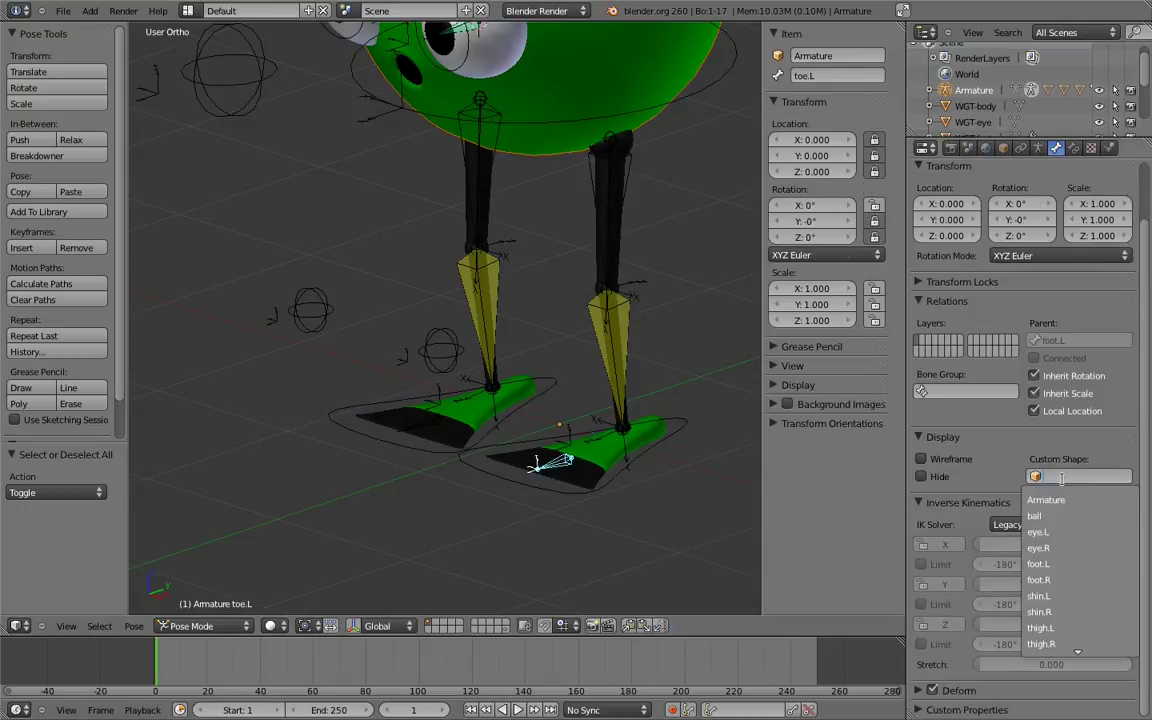
click(1045, 580)
right_click(420, 425)
scroll(578, 345, down, 5)
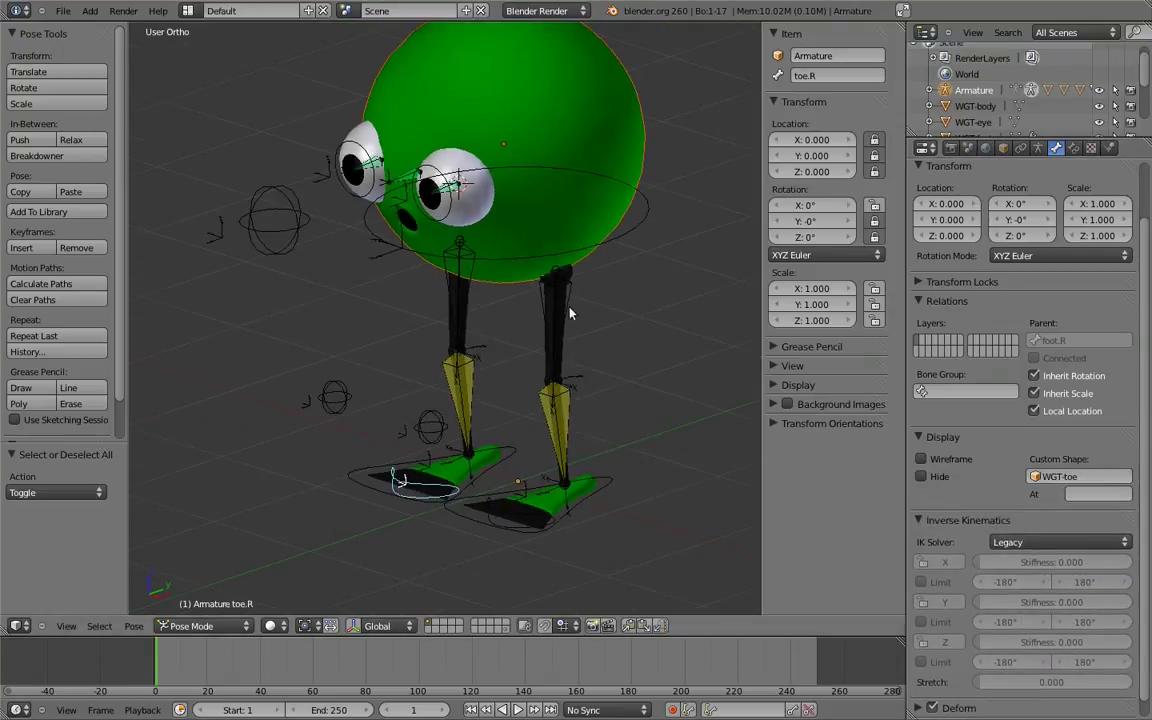
Add the prefix MCH- to the names of the thigh and shin bones of both legs.
middle_drag(575, 365, 600, 345)
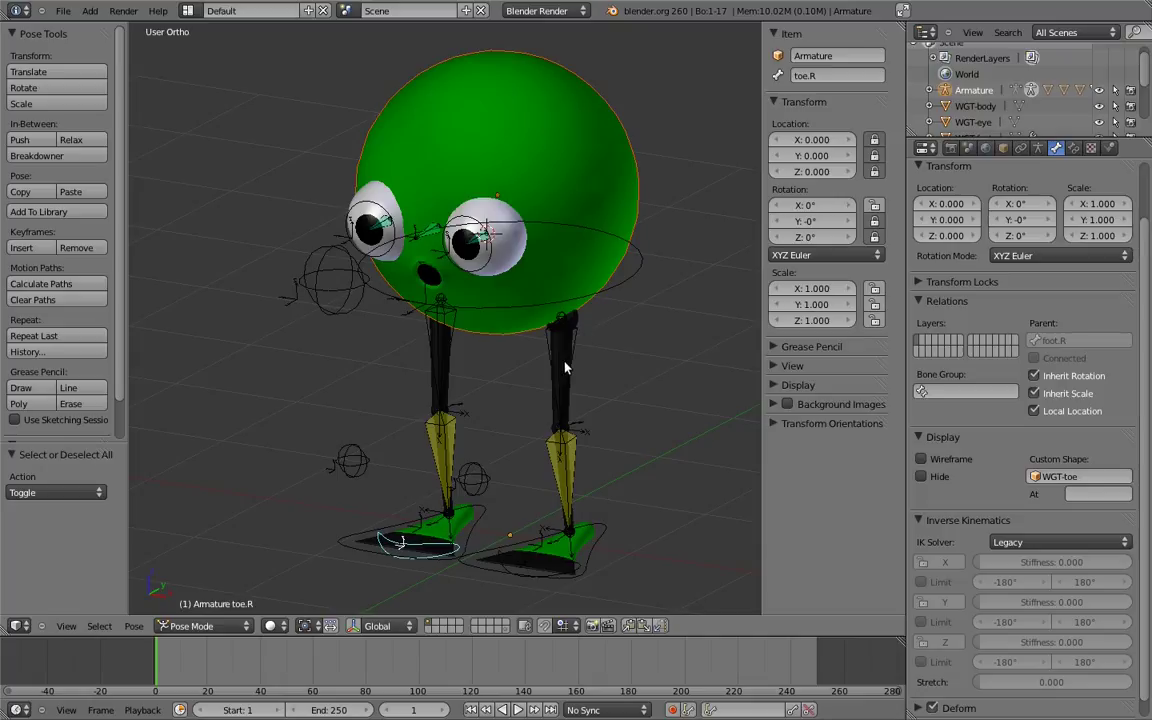
right_click(566, 366)
click(840, 76)
key(Home)
text(M)
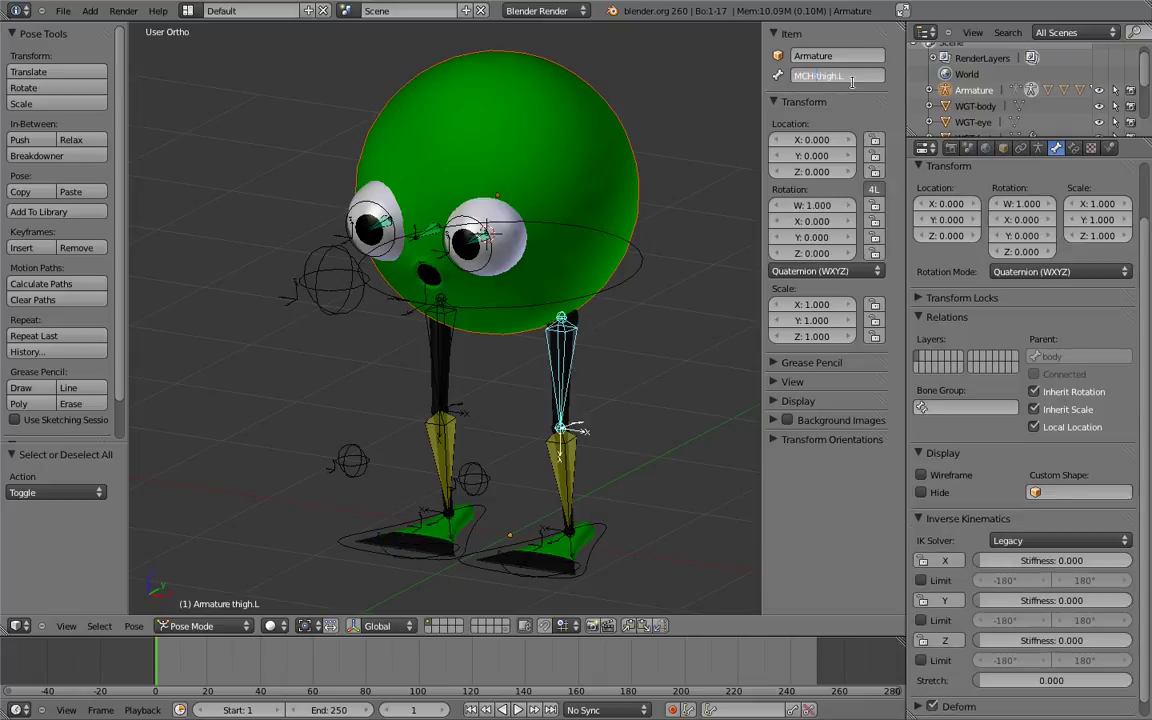
text(CH-)
key(Return)
right_click(562, 476)
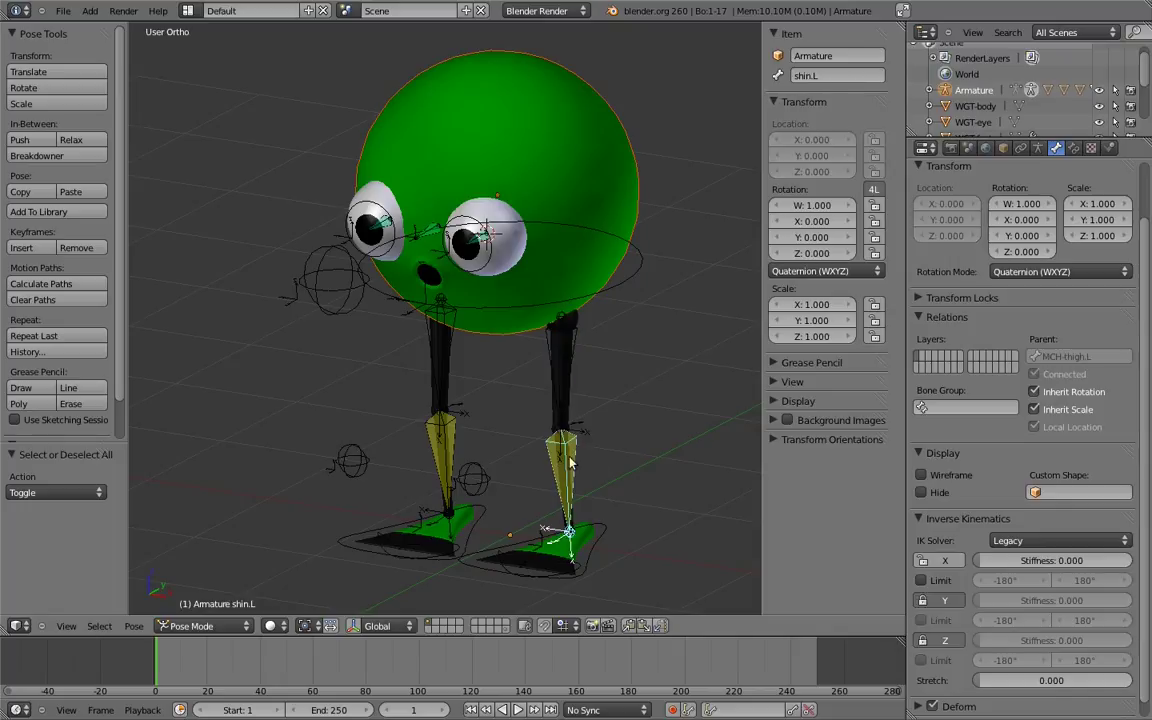
click(826, 76)
key(Home)
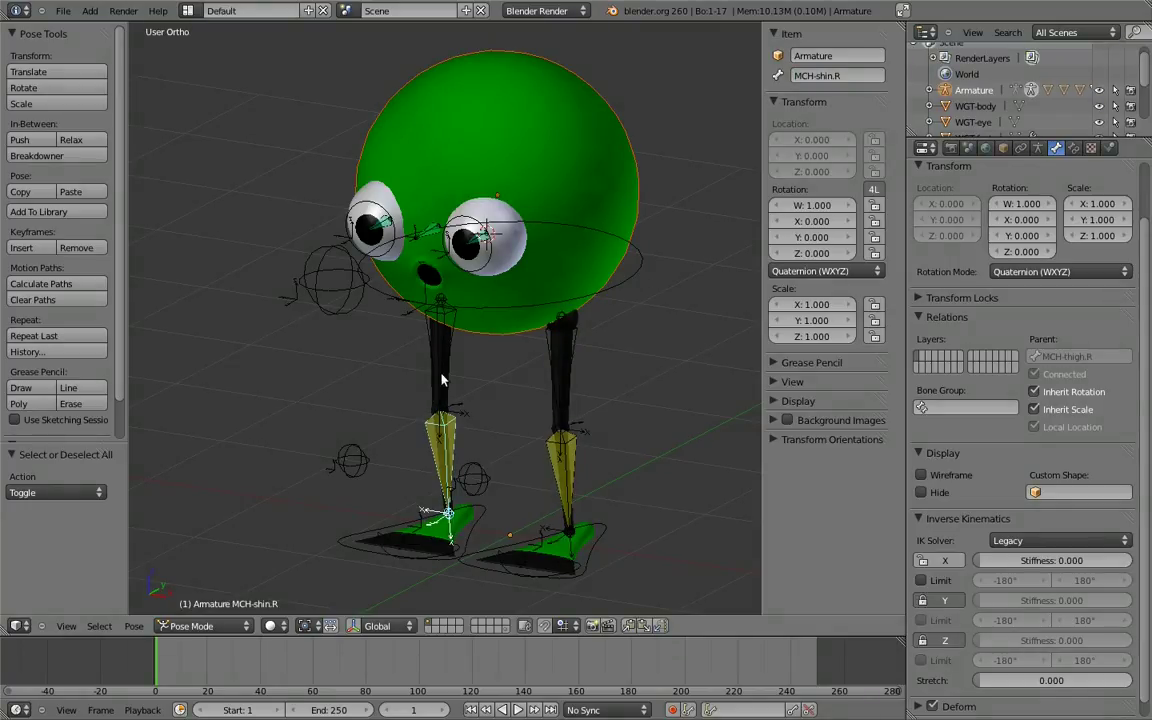
Move the four MCH thigh and shin bones together to the first bone layer of the second row.
right_click(441, 378)
shift+right_click(563, 370)
shift+right_click(566, 468)
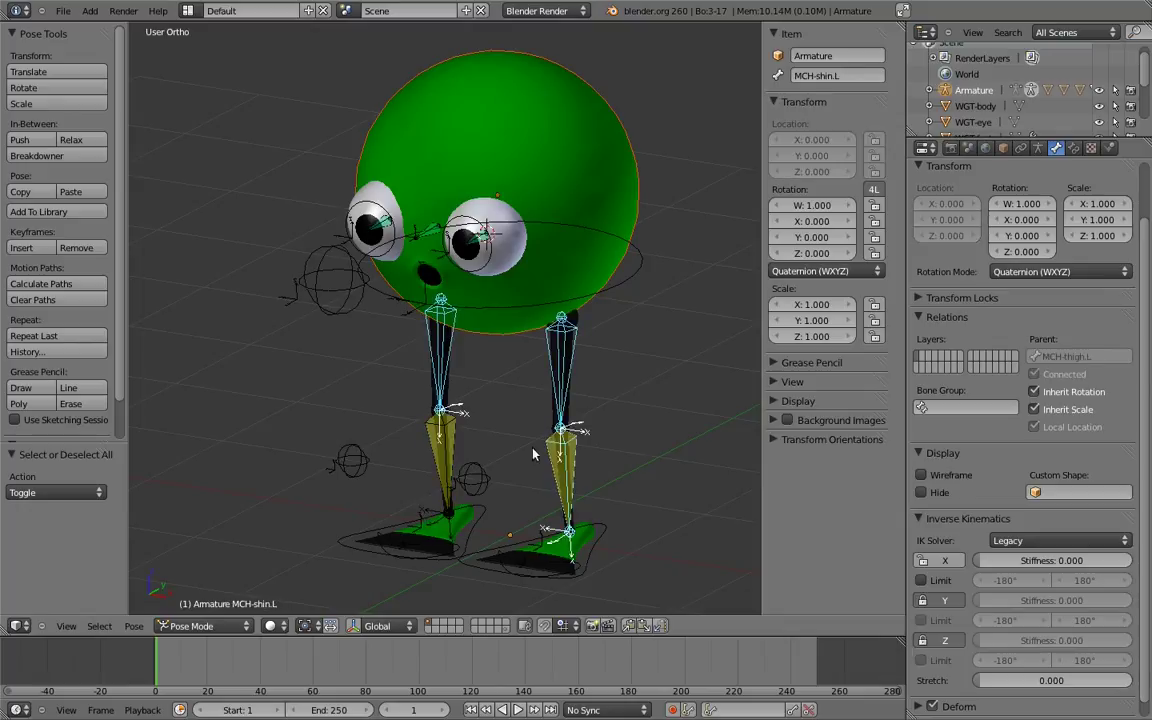
shift+right_click(444, 434)
key(m)
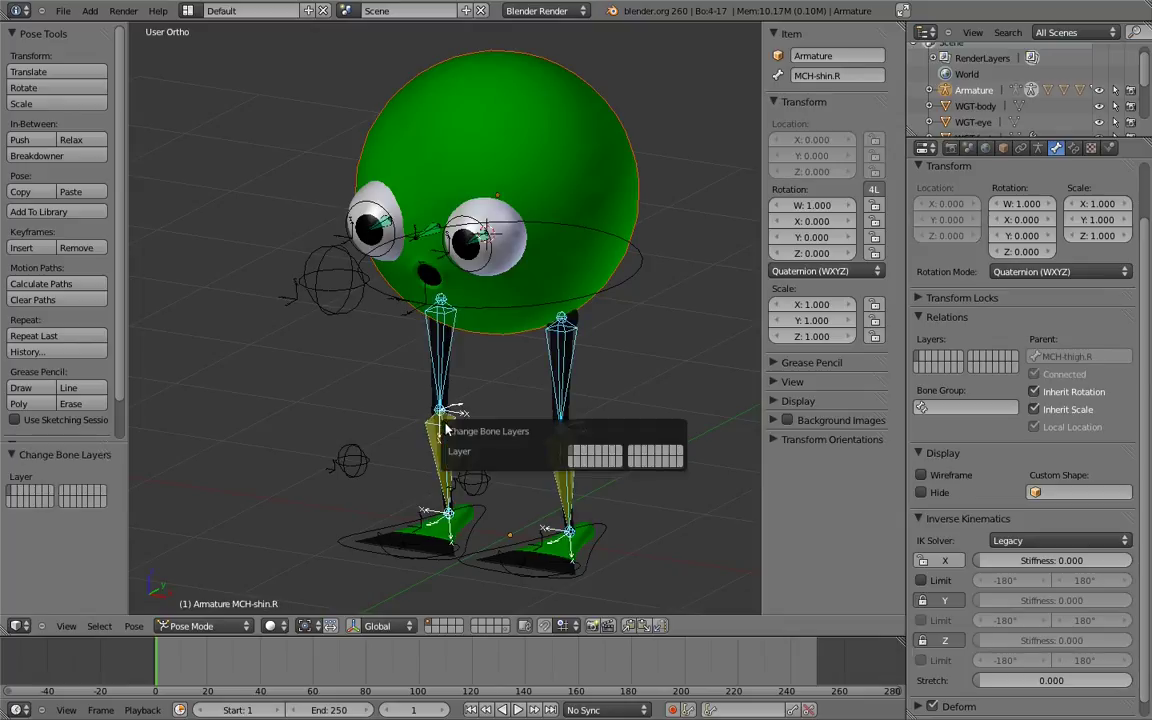
click(572, 462)
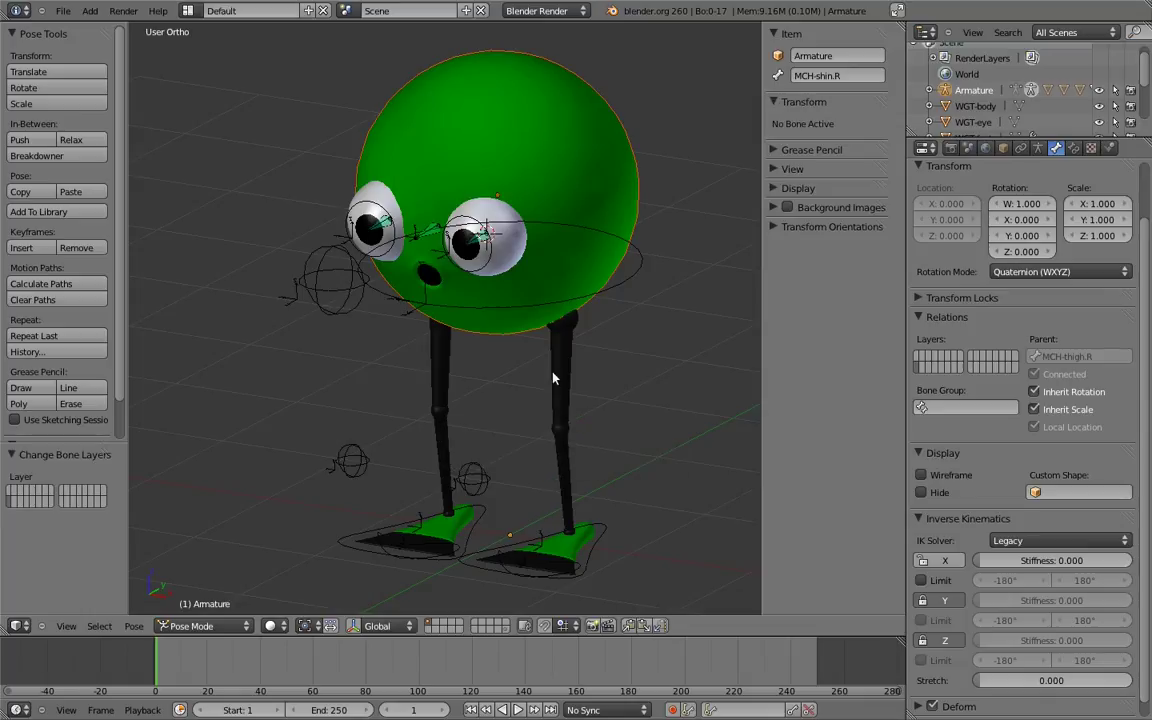
Add the prefix MCH- to the names of the eye_parent bones.
scroll(473, 278, up, 4)
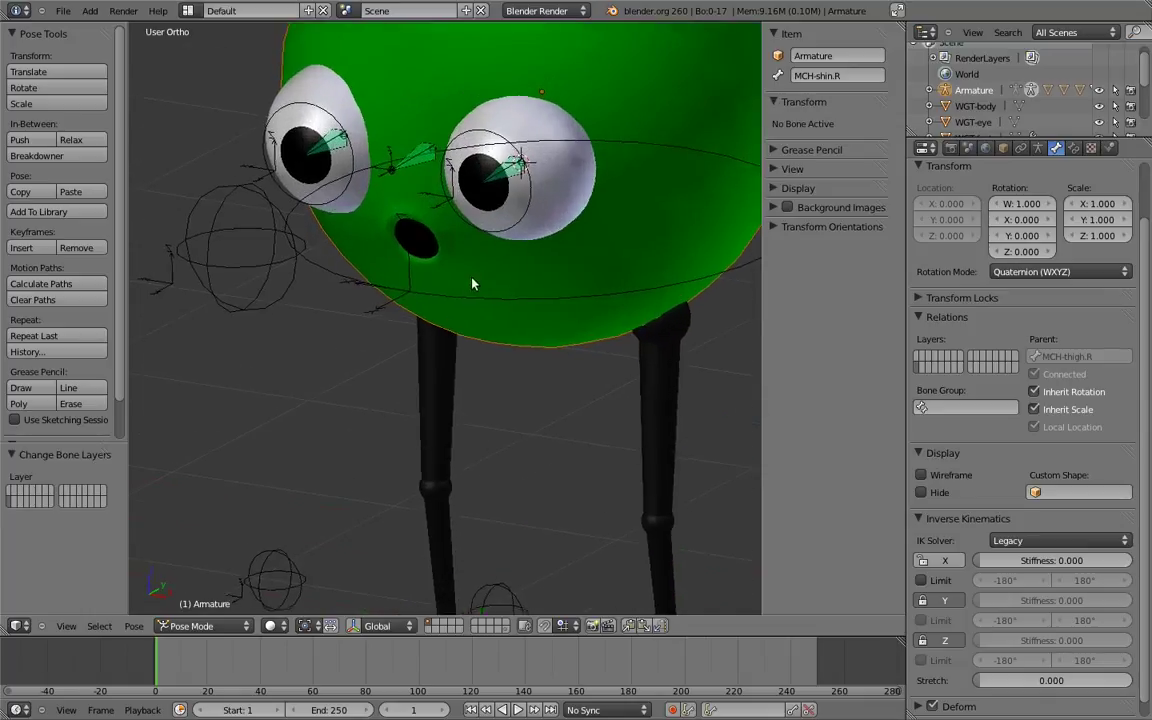
middle_drag(468, 306, 436, 404)
right_click(360, 242)
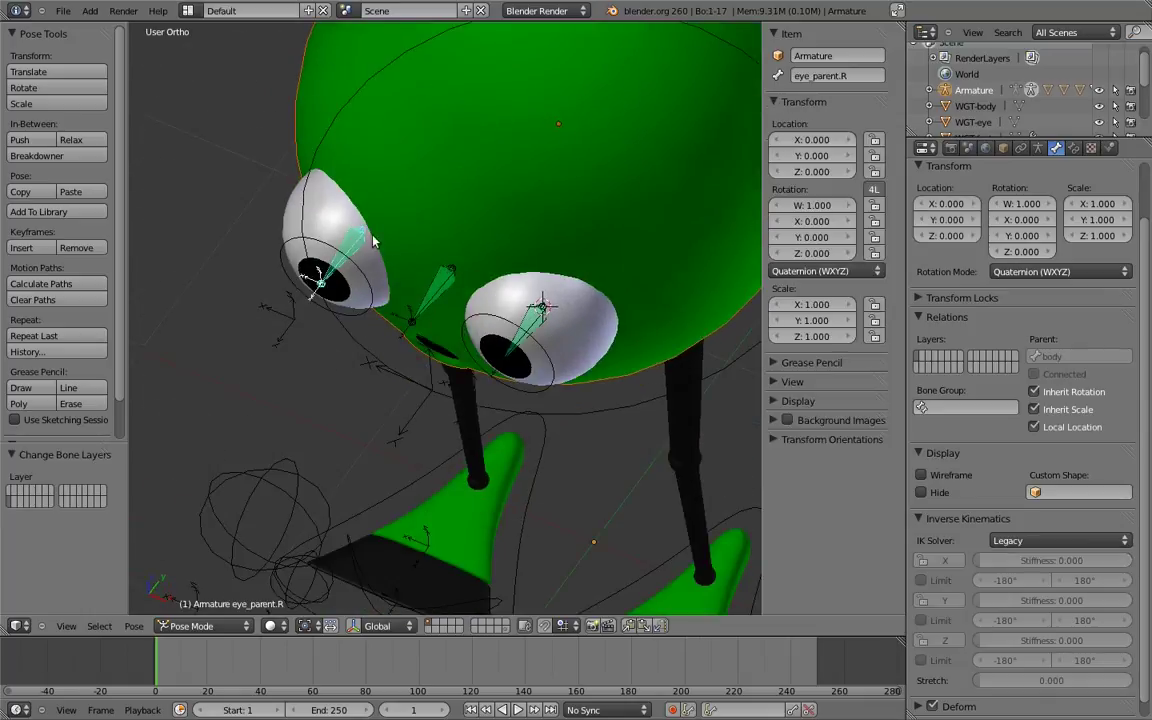
click(825, 77)
key(Home)
text(MCH-)
key(Return)
Move the three green helper bones around the eyes to the first bone layer of the second row.
shift+right_click(449, 280)
key(m)
click(671, 352)
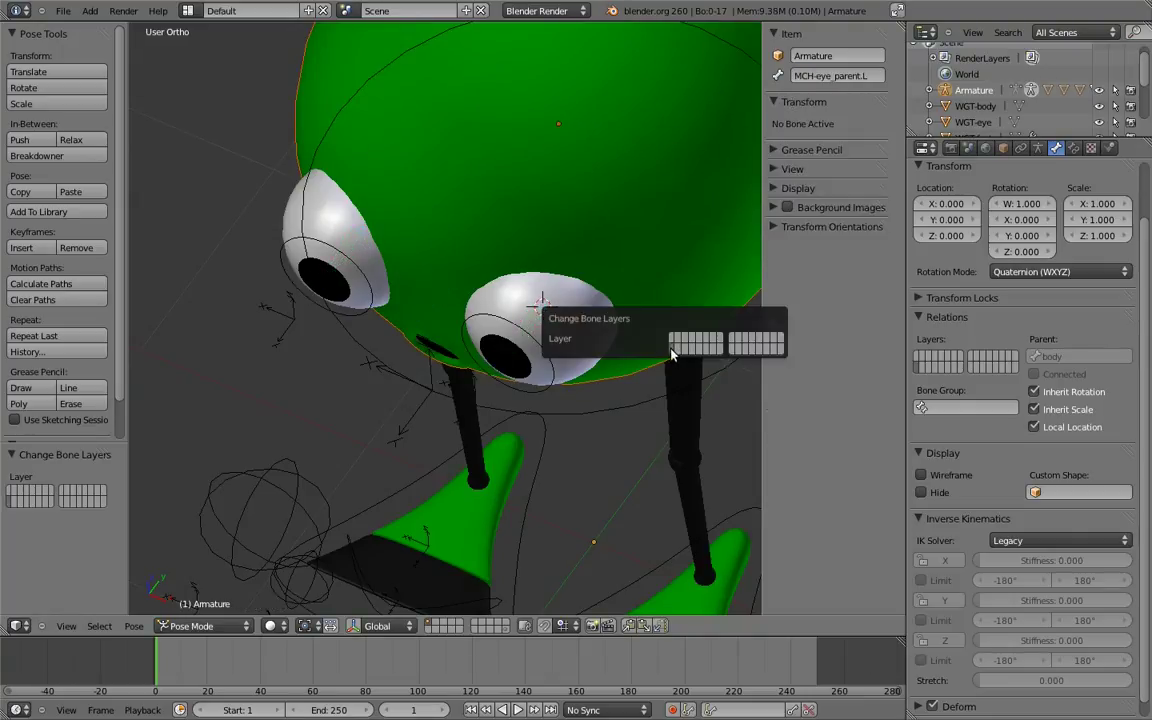
Switch the armature to Edit Mode and snap the 3D cursor to the centre of the scene.
middle_drag(469, 402, 548, 231)
scroll(576, 244, down, 2)
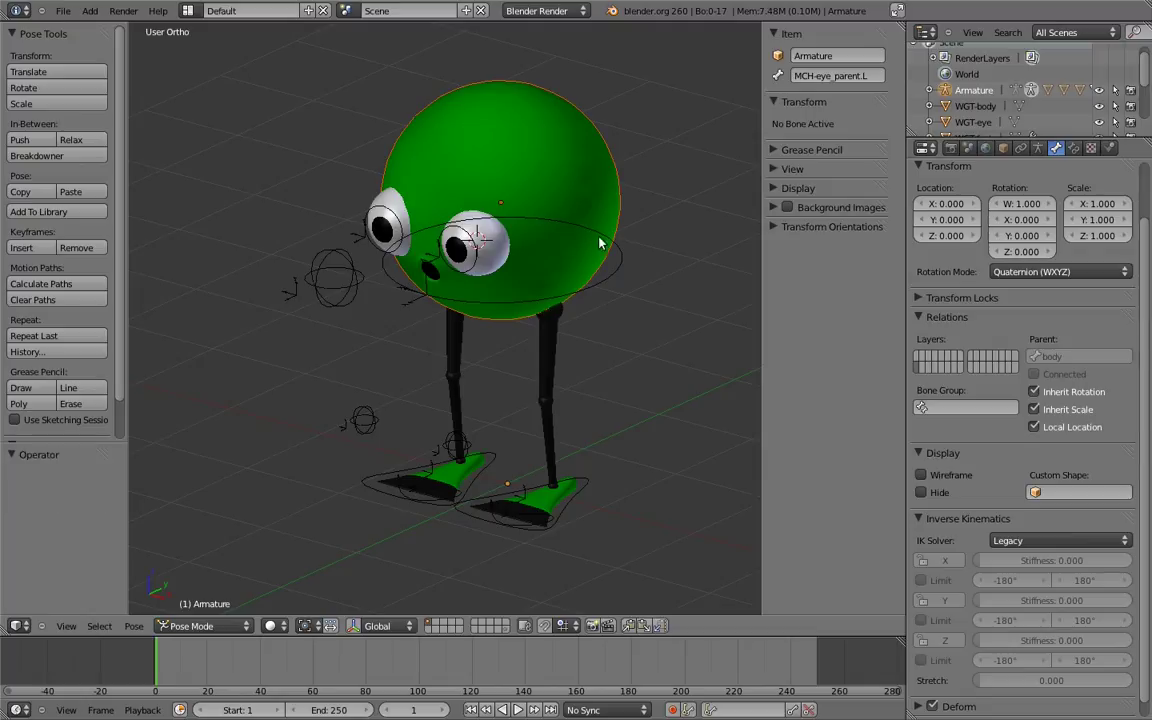
key(ctrl+Tab)
key(Tab)
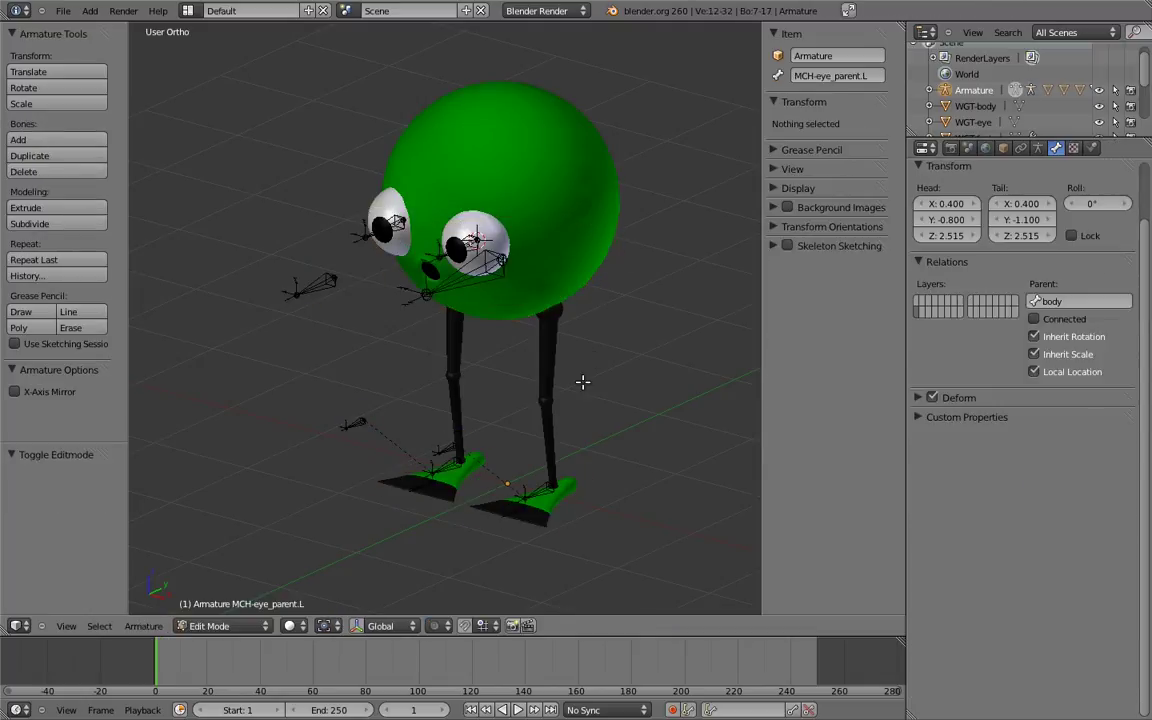
key(shift+s)
click(509, 452)
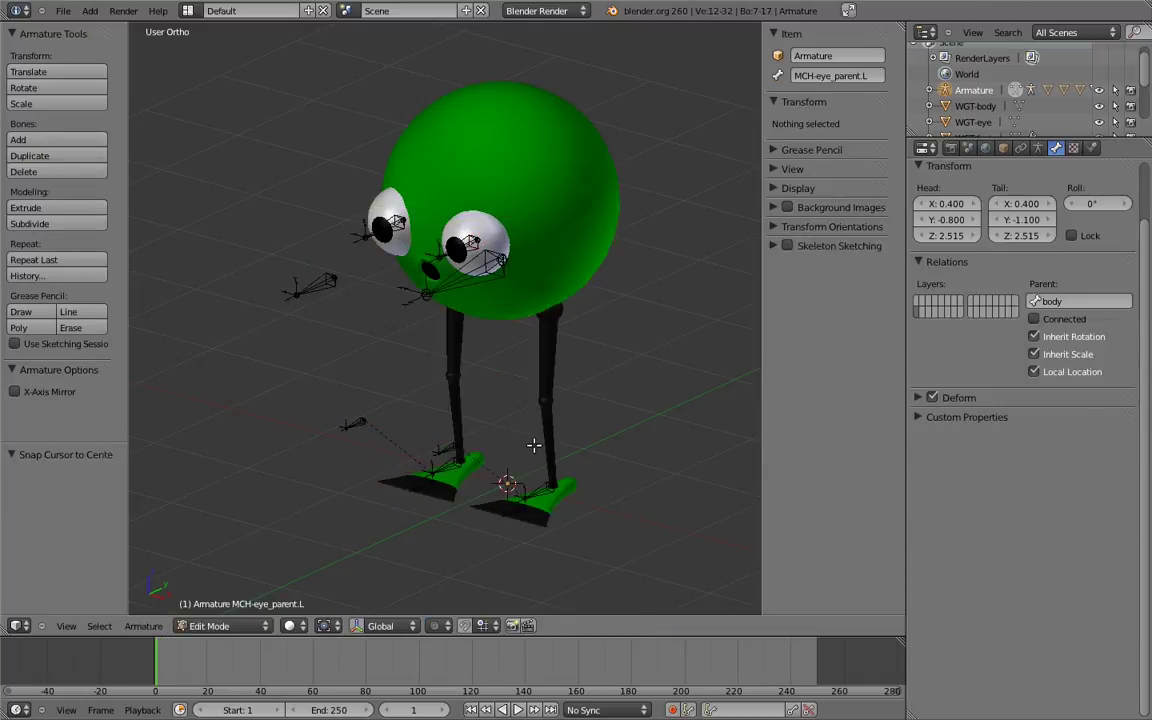
Add a new bone at the 3D cursor in the side view and name it root.
key(KP_3)
key(shift+a)
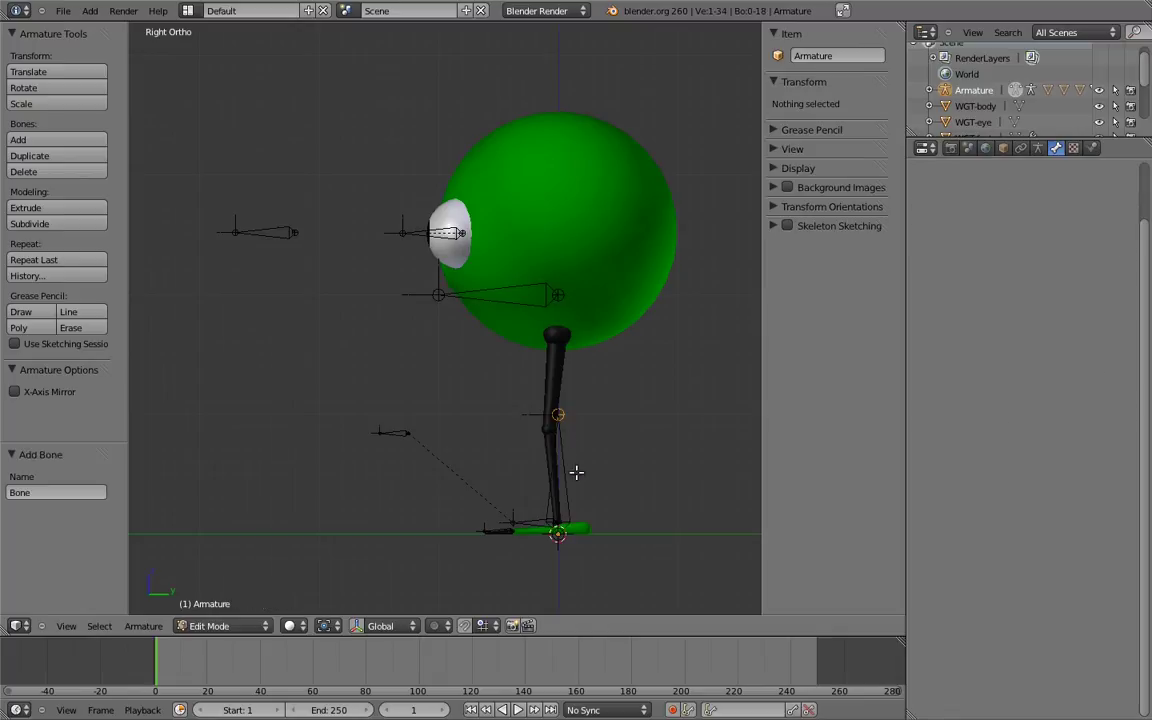
click(810, 76)
text(r)
text(root)
key(Return)
Move the root bone's tail forward onto the ground, to Y -2 and Z 0.
right_click(575, 405)
key(g)
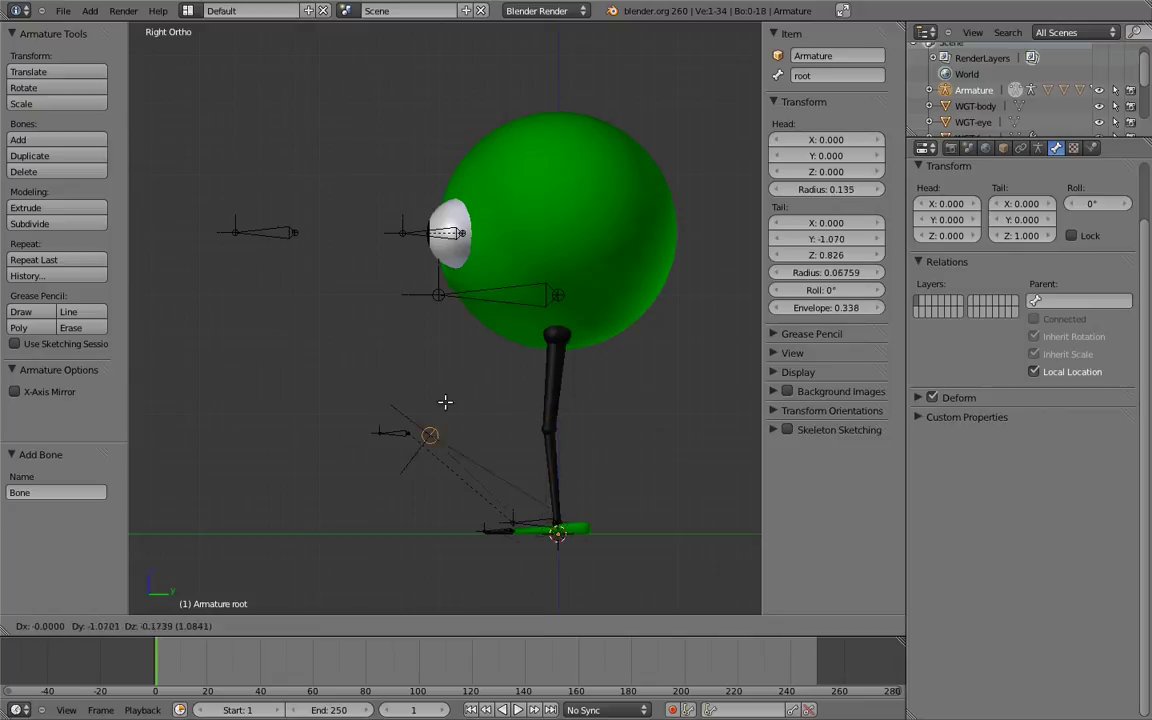
click(368, 493)
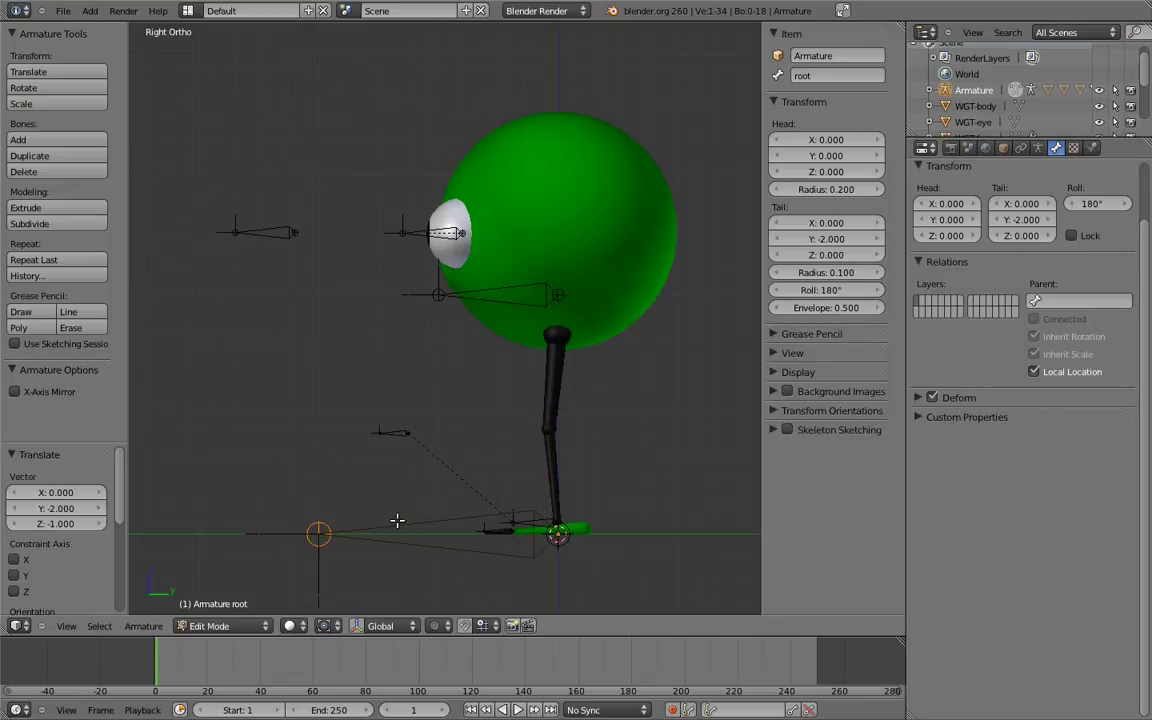
Adjust the root bone's roll to 0° in the front view so its Z axis points upward.
right_click(398, 522)
key(KP_1)
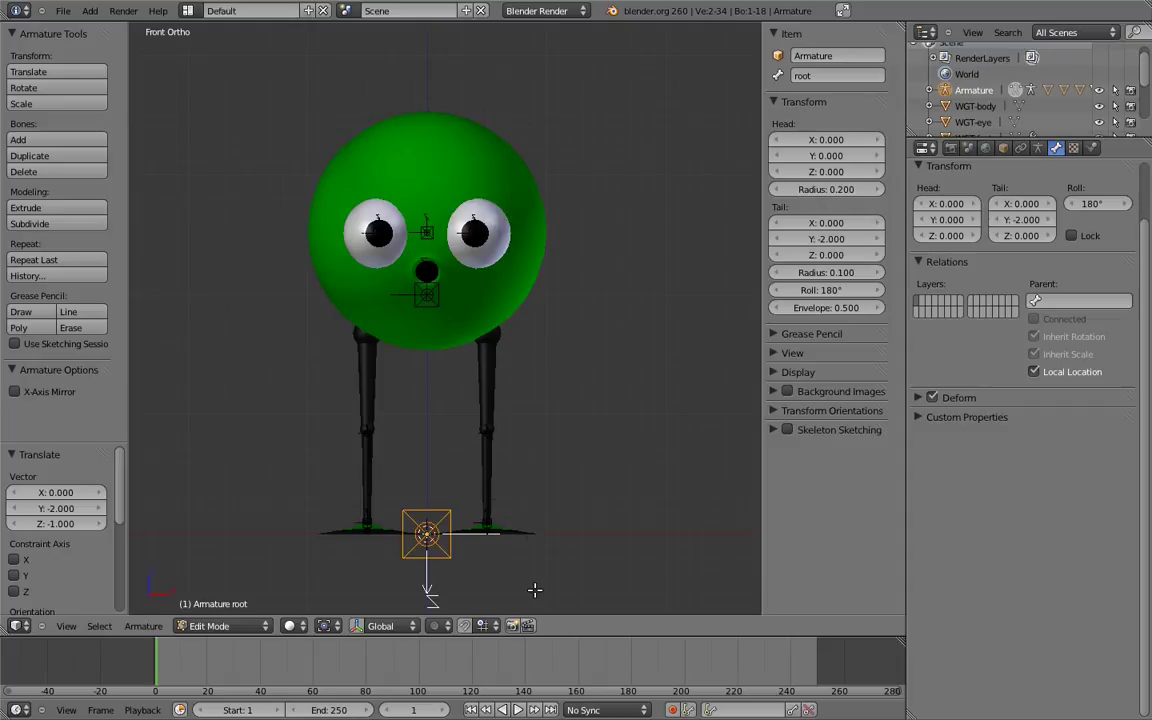
key(ctrl+r)
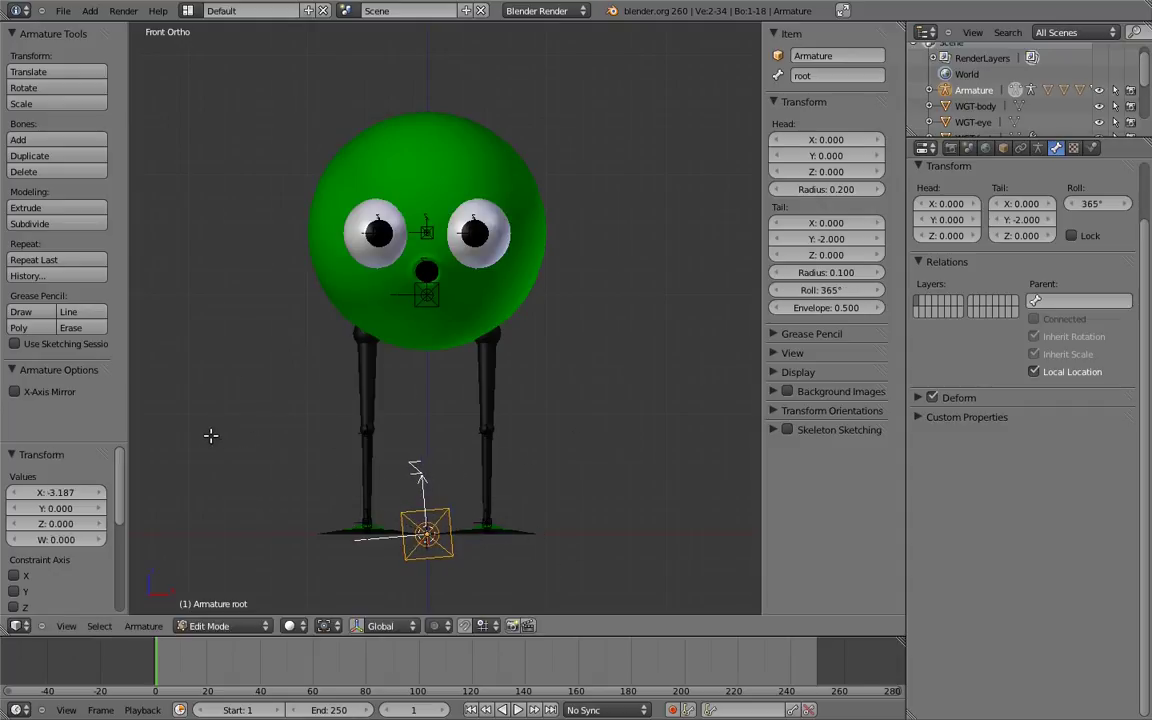
key(ctrl+r)
click(566, 375)
Parent the foot.L, foot.R, eye_target and body bones to the root bone with Keep Offset, and return to Pose Mode.
middle_drag(566, 375, 465, 512)
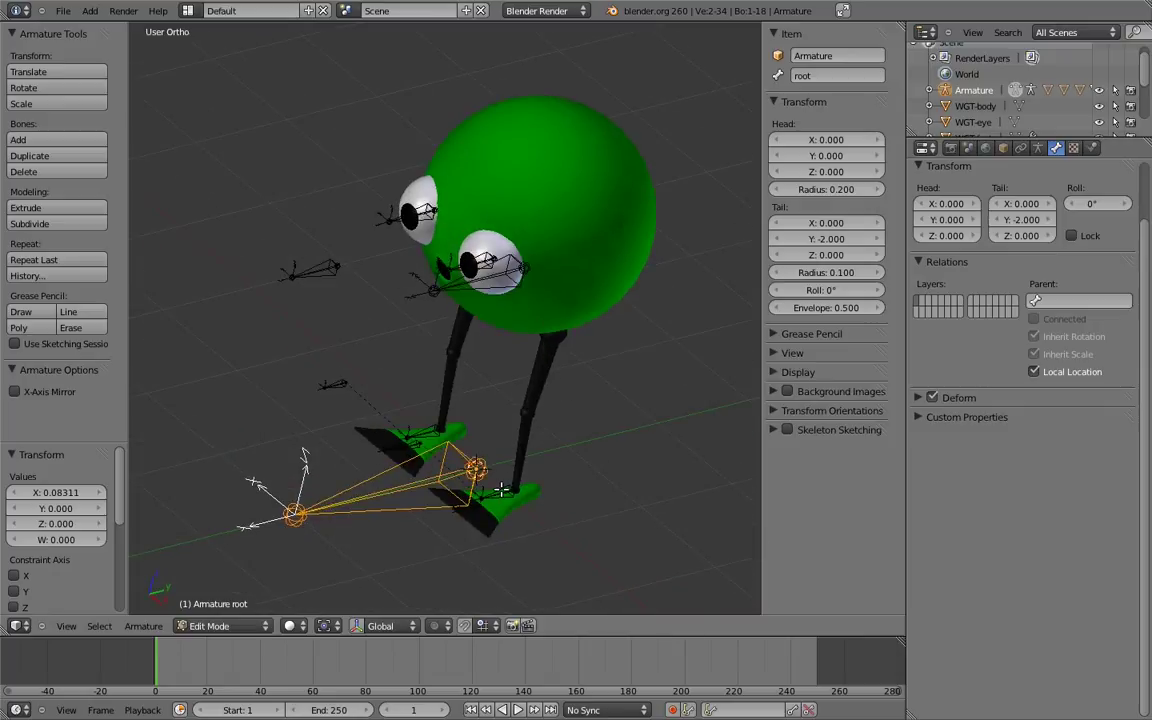
right_click(503, 495)
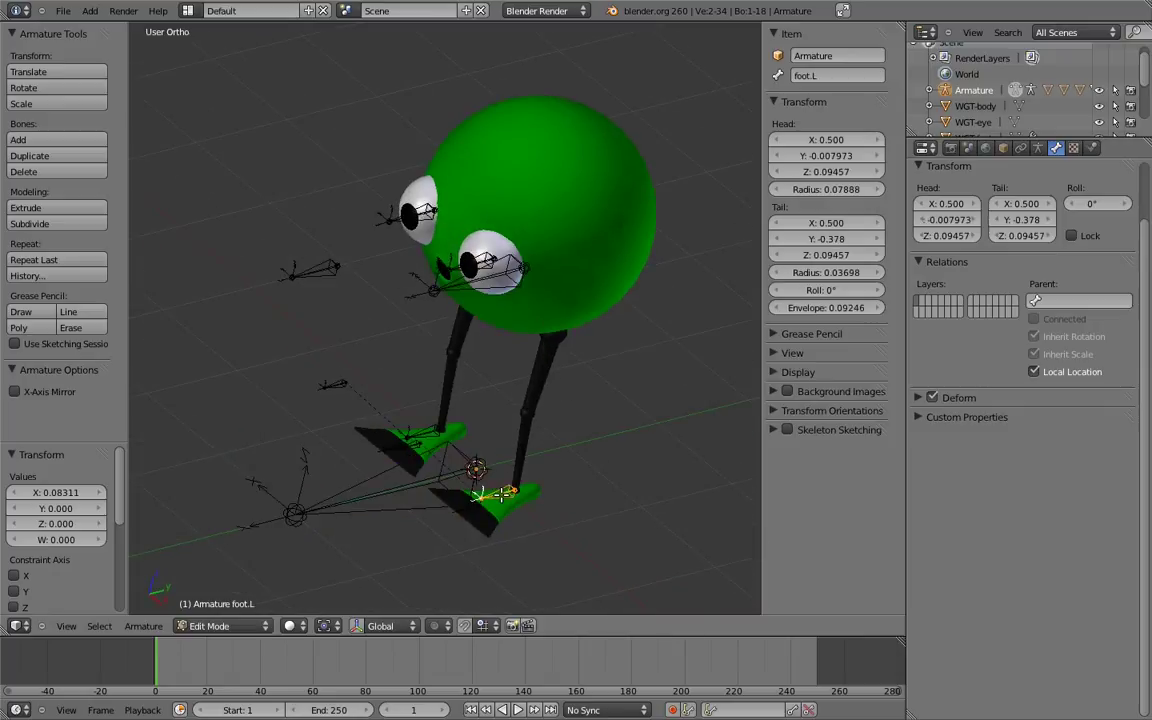
shift+right_click(424, 430)
shift+click(295, 262)
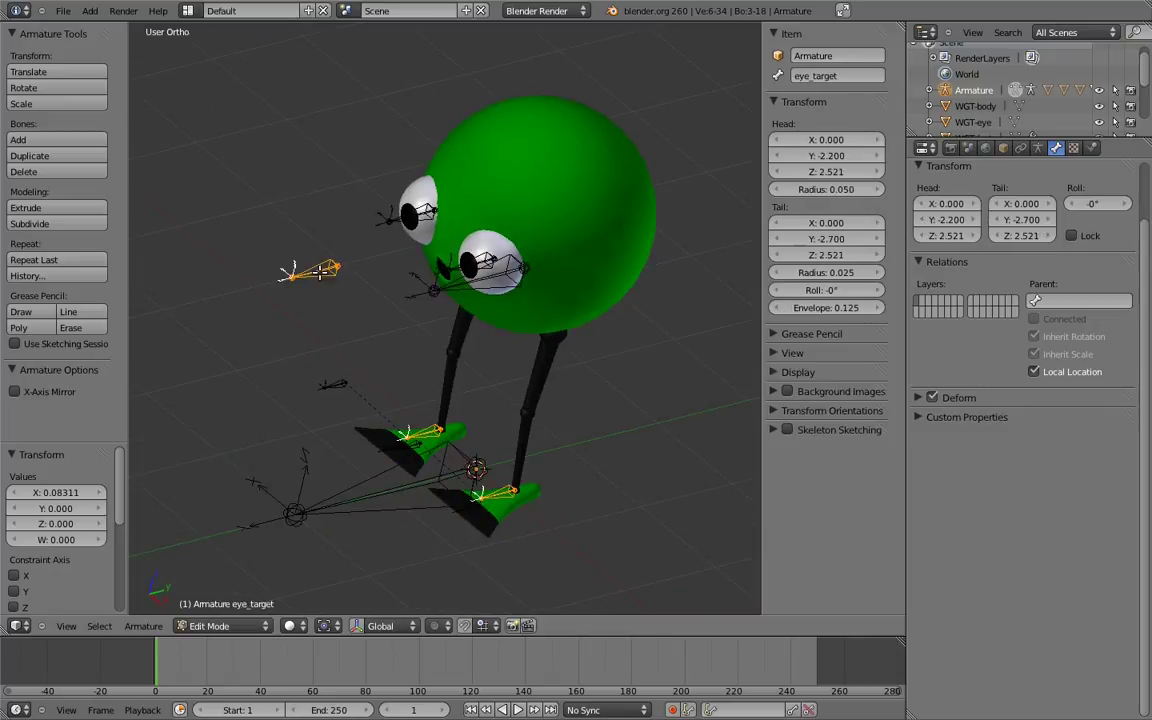
shift+click(510, 272)
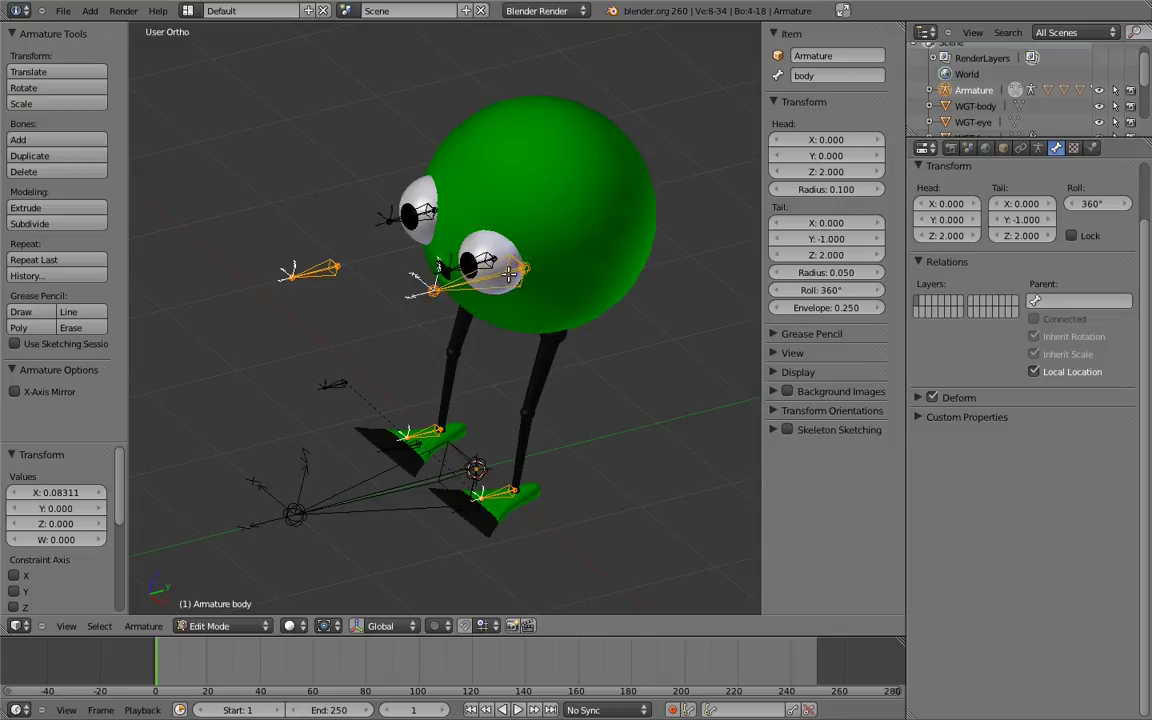
shift+click(362, 485)
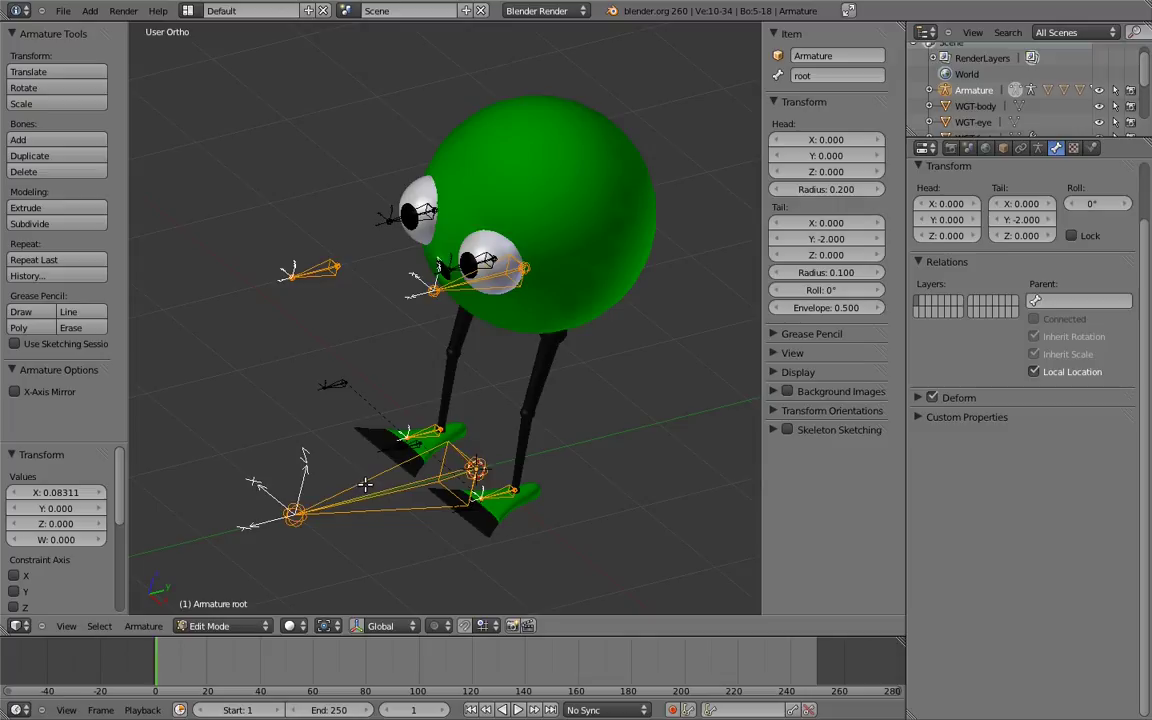
key(ctrl+p)
click(318, 485)
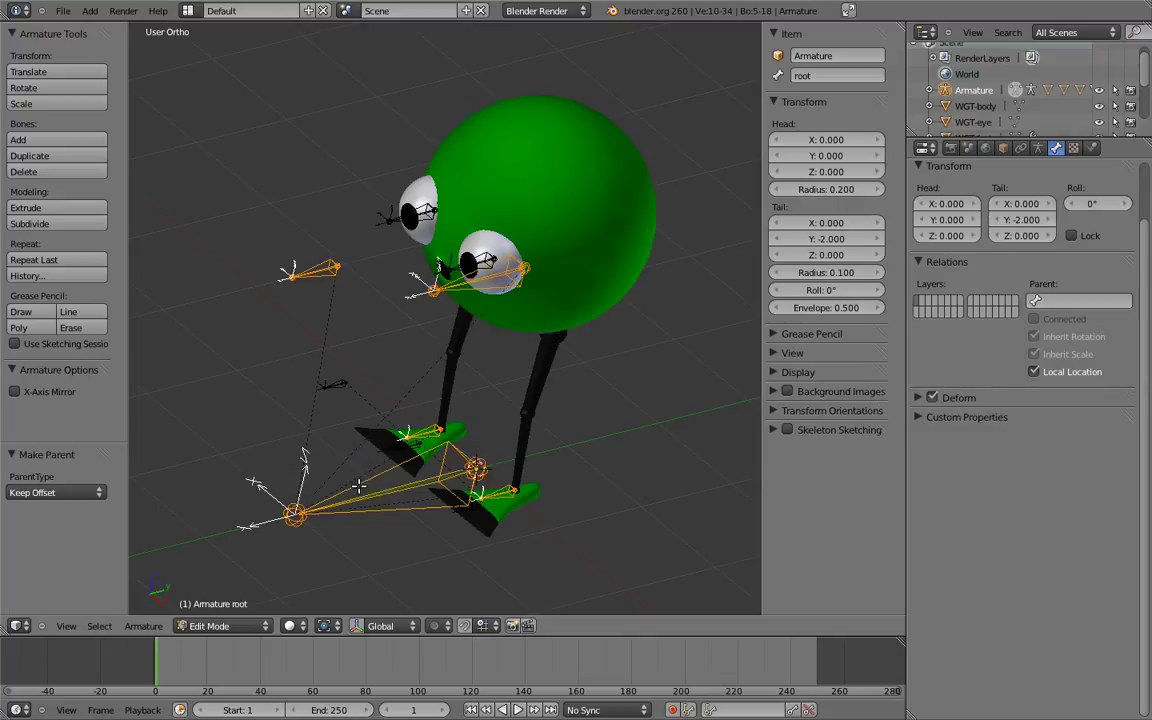
key(Tab)
key(ctrl+Tab)
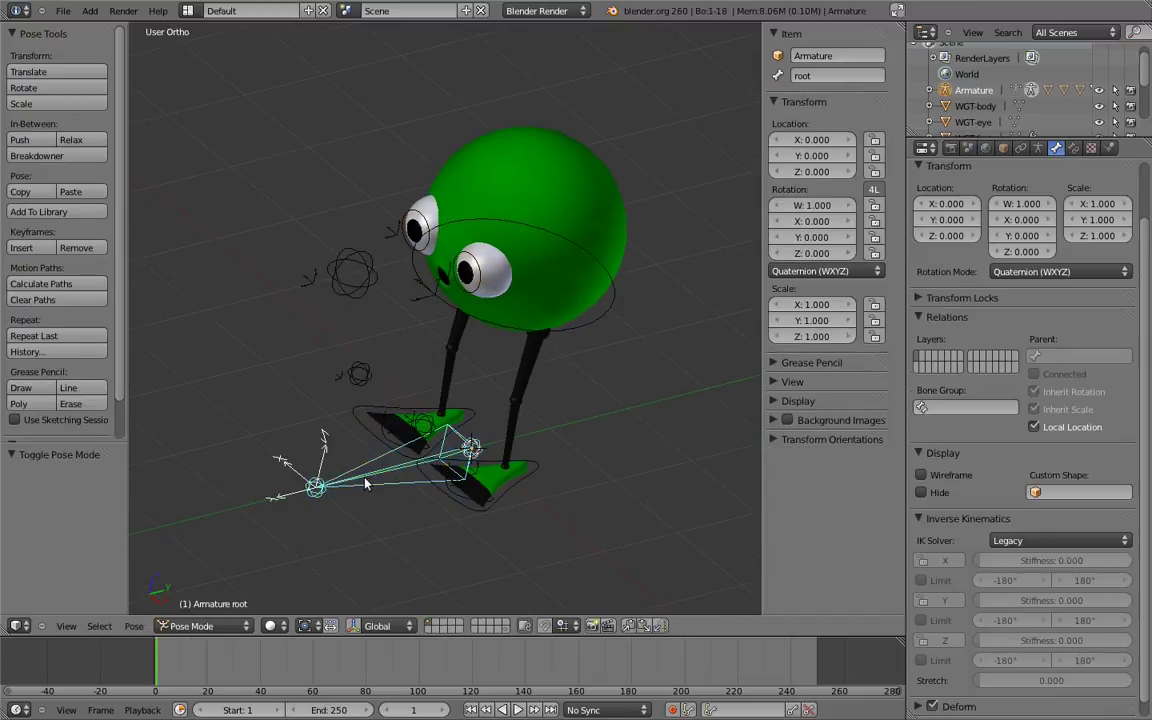
Test the root bone's control over the whole character with a free trackball rotation.
key(r)
key(r)
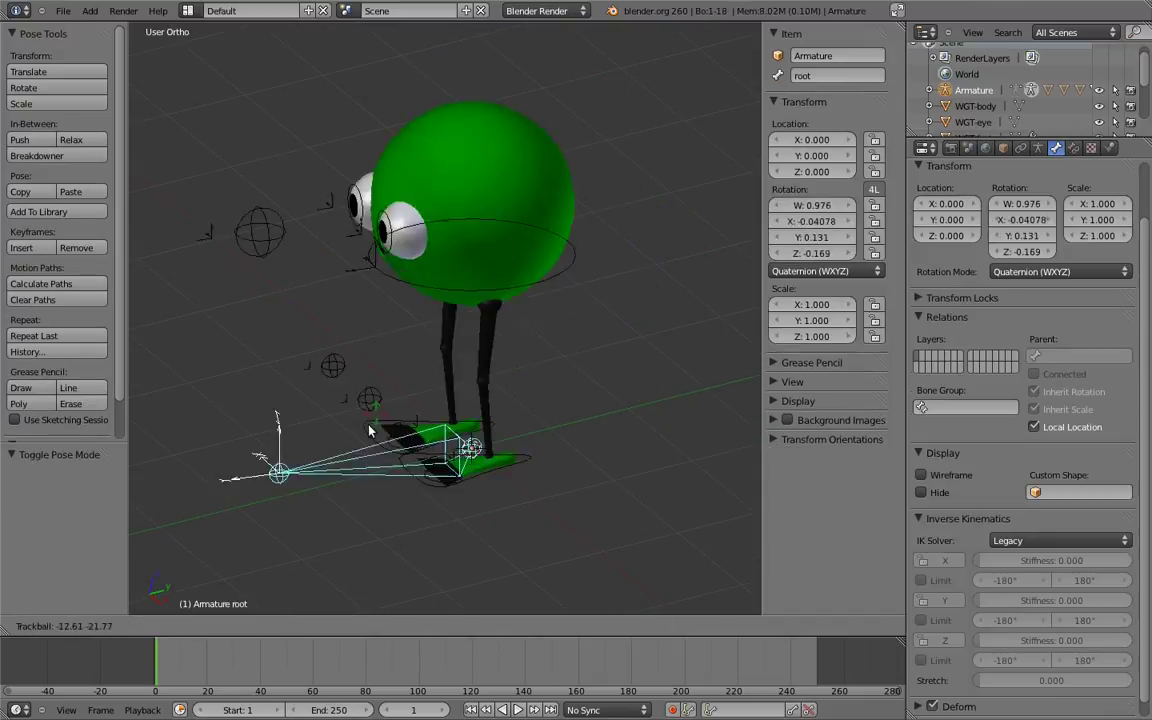
key(Escape)
Assign WGT-root as the custom shape of the root bone.
click(1055, 492)
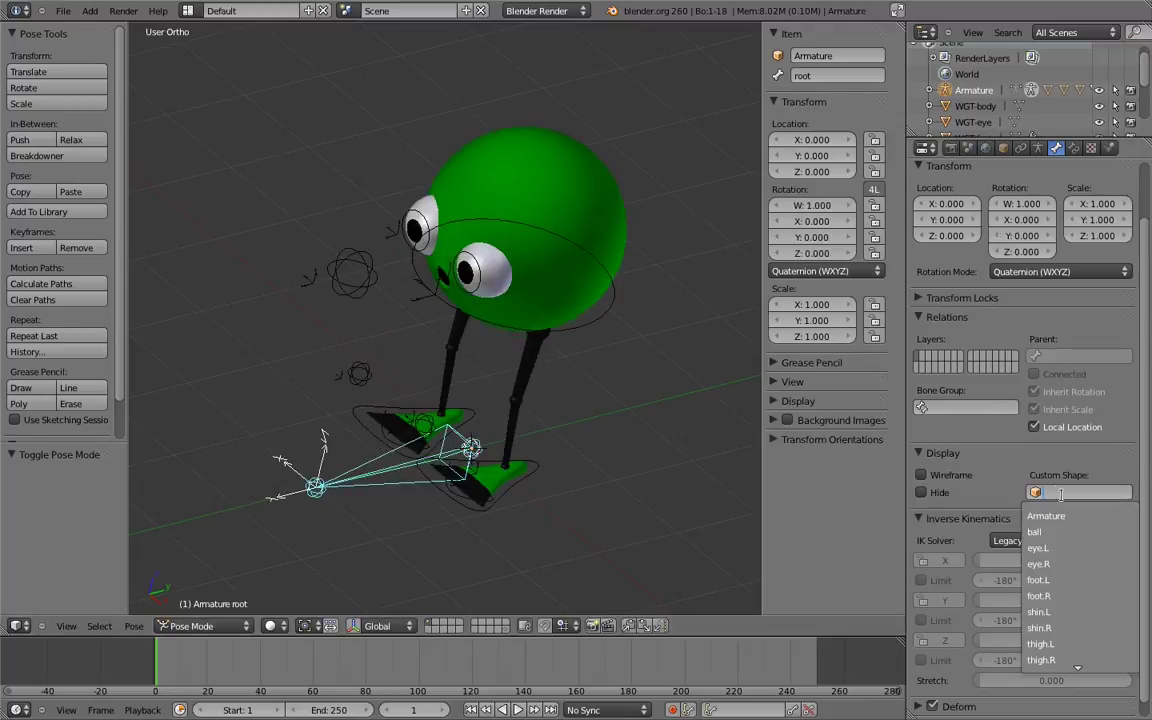
text(wgt)
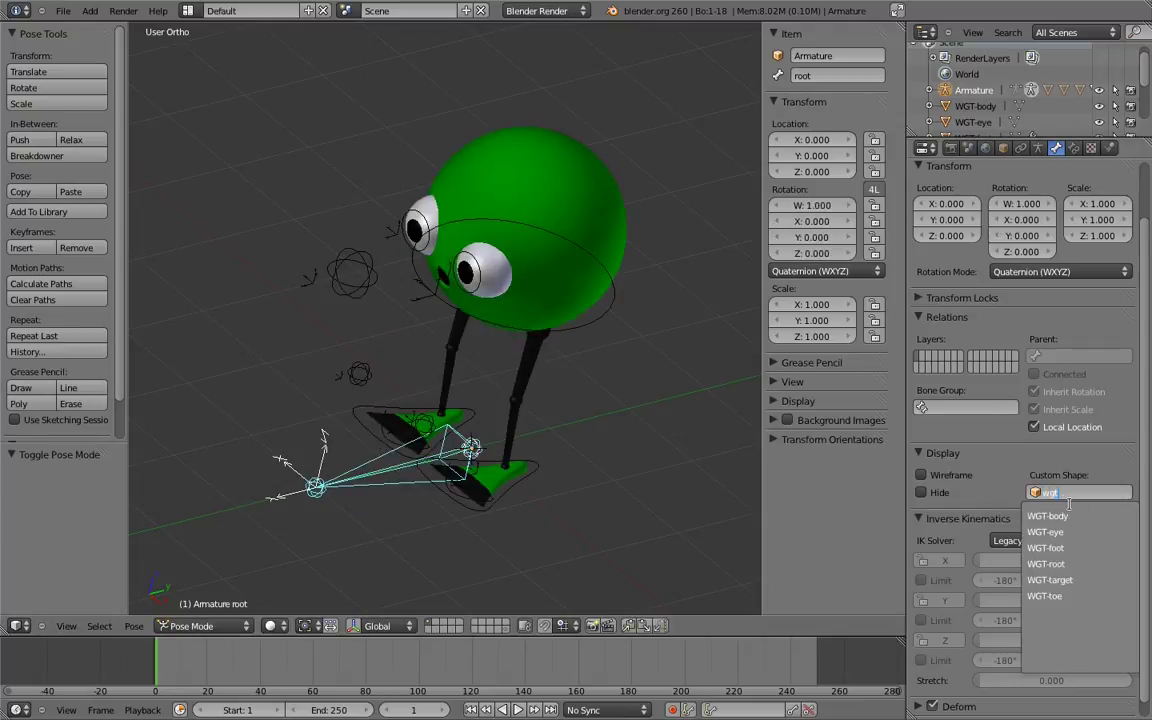
click(1066, 565)
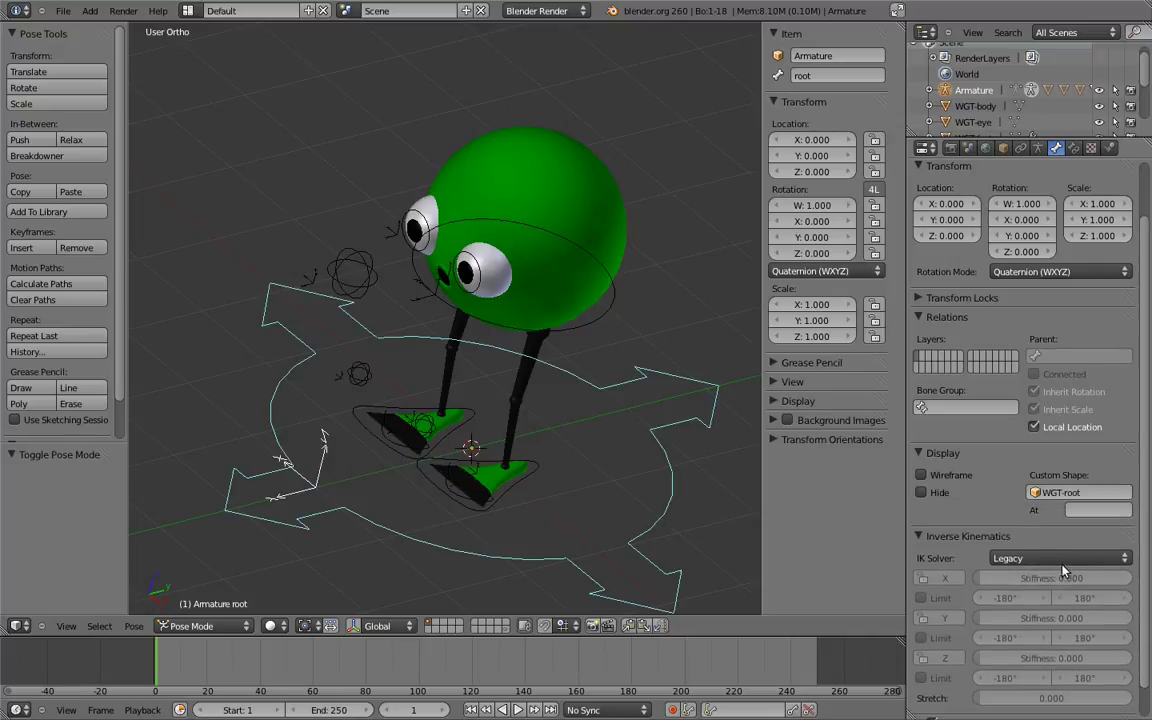
Move the eye.L and eye.R control bones to the second bone layer.
middle_drag(544, 339, 471, 324)
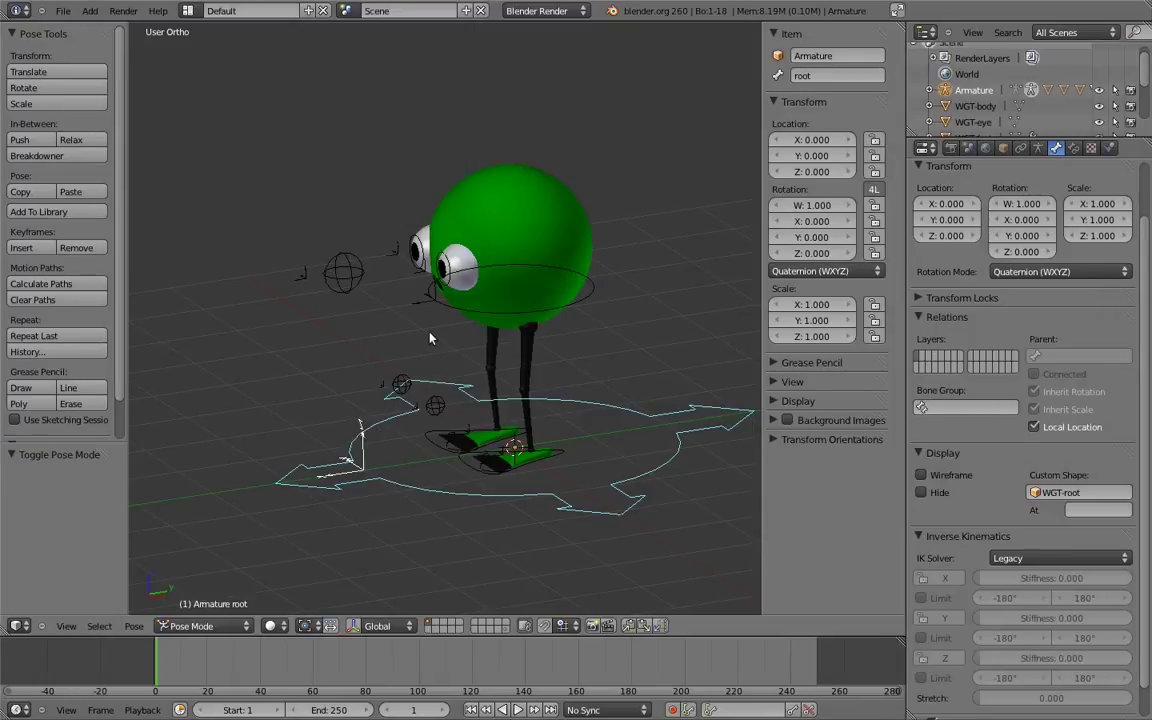
middle_drag(437, 338, 450, 230)
right_click(478, 227)
right_click(393, 192)
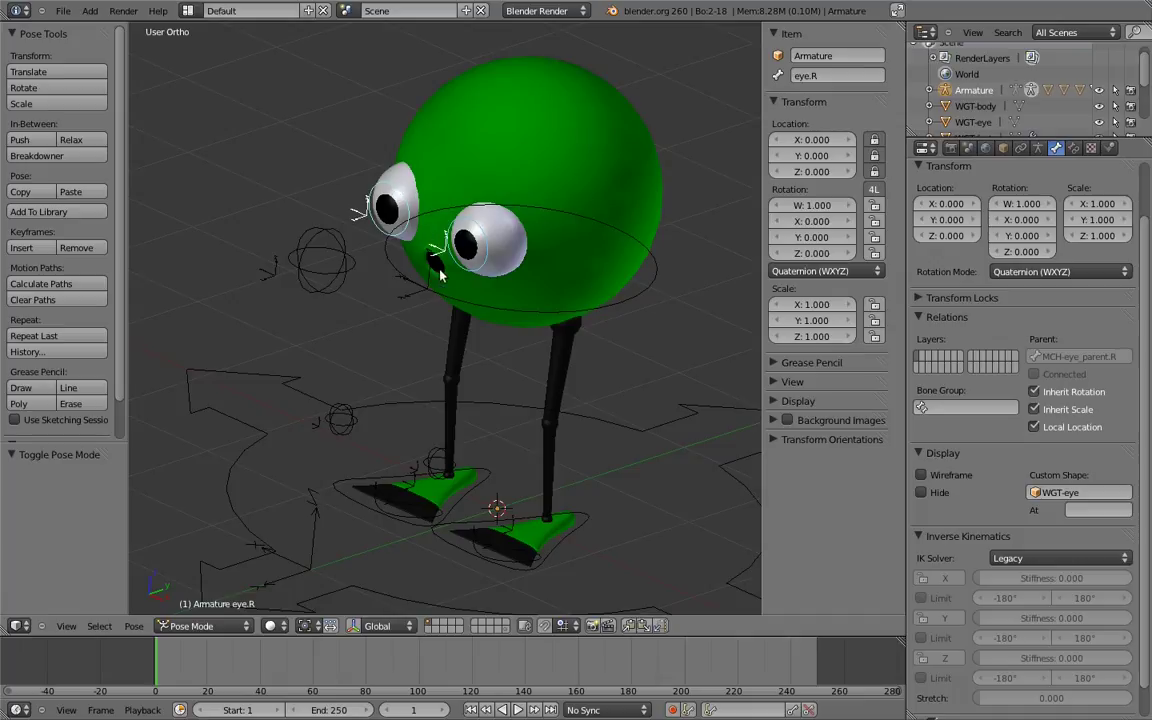
key(m)
click(583, 292)
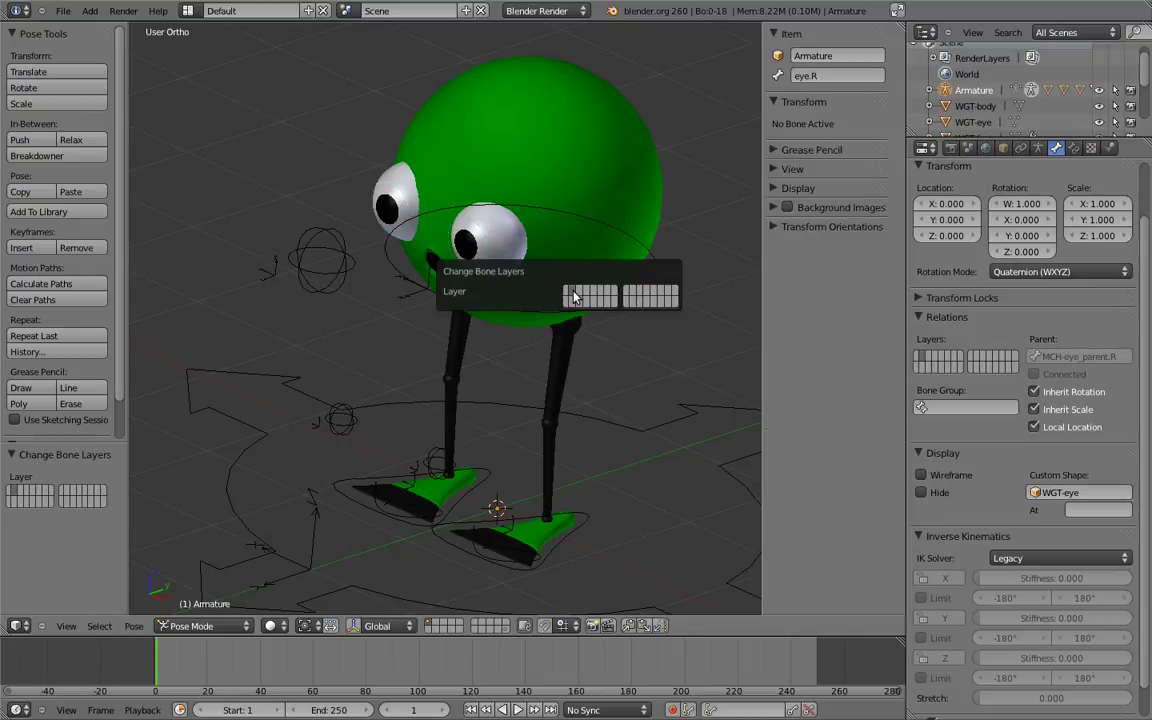
Display the armature's second bone layer to check the eye controls, and return to the first layer.
click(1038, 148)
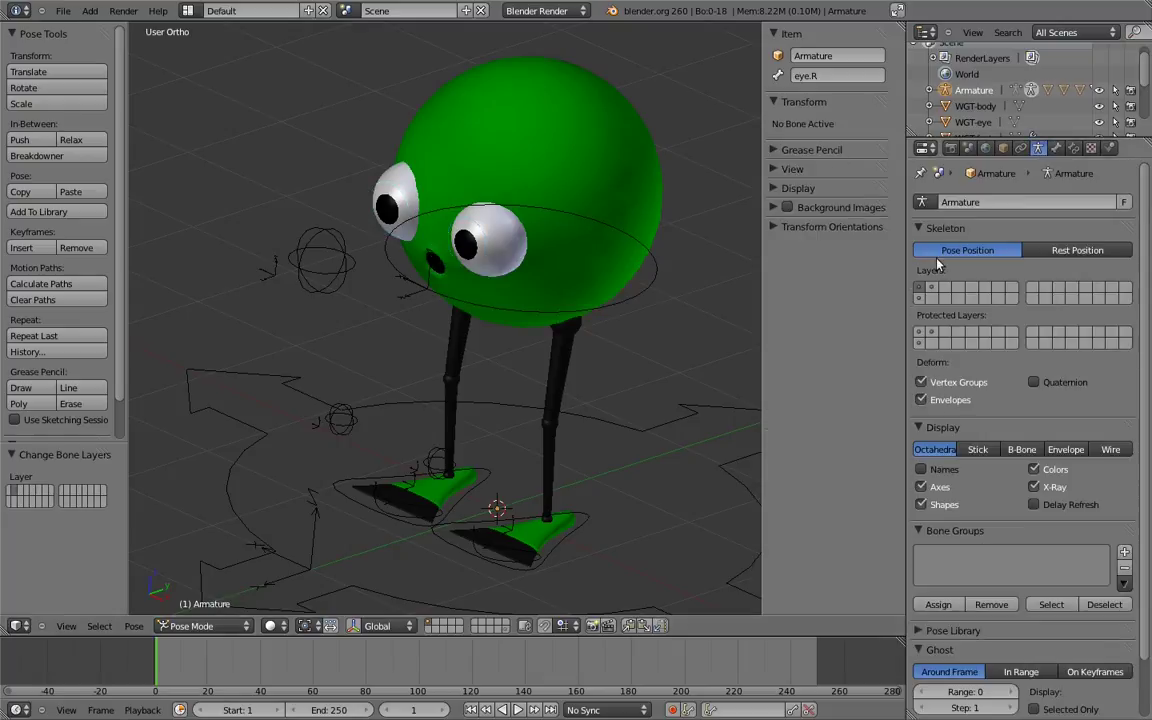
click(931, 291)
click(918, 290)
click(932, 290)
click(919, 287)
Turn off the Axes and X-Ray display options of the armature.
click(955, 489)
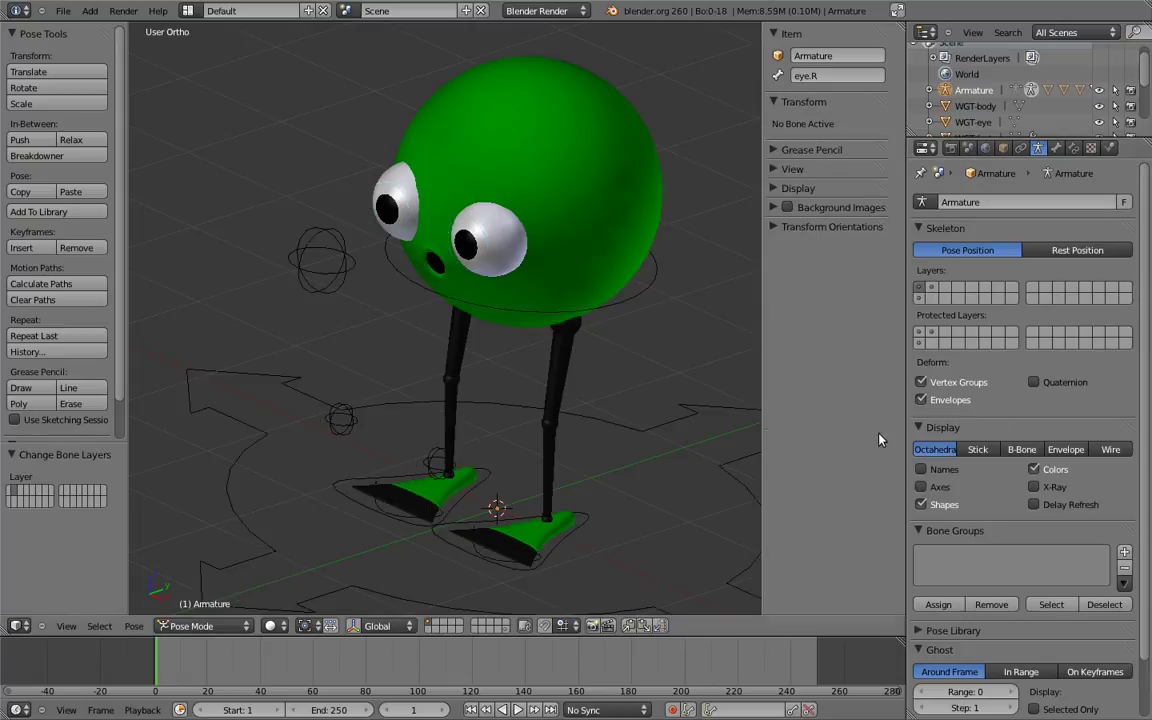
shift+middle_drag(525, 362, 515, 270)
middle_drag(515, 270, 483, 247)
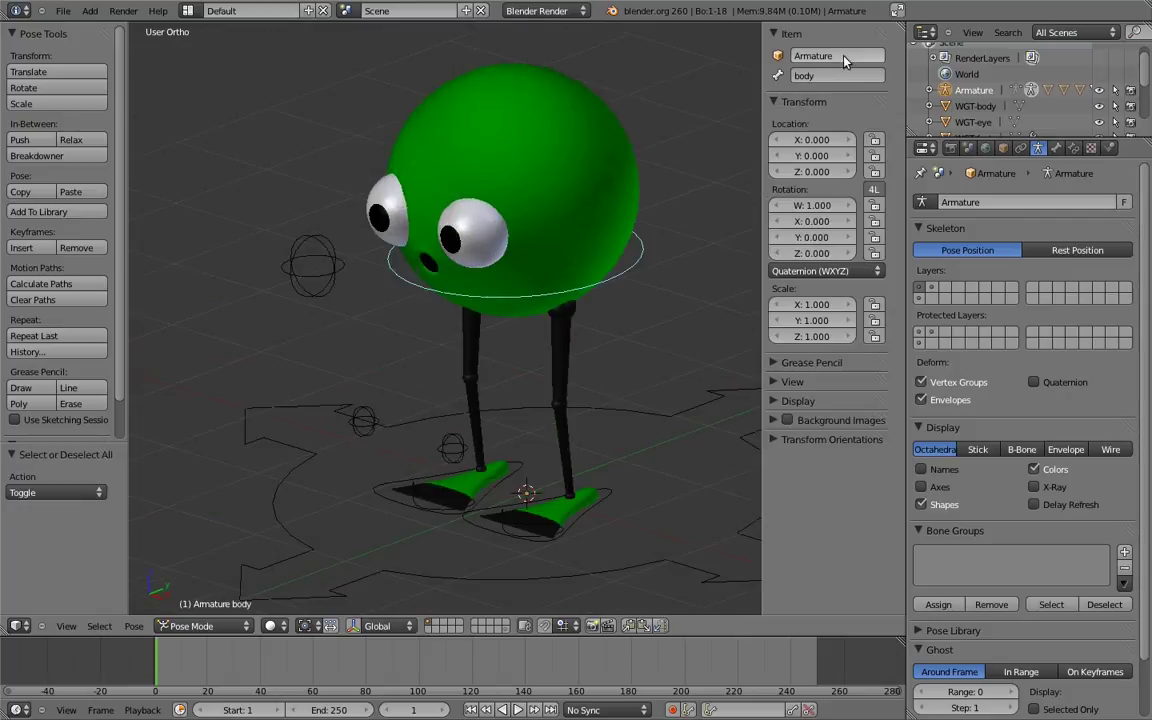
Rename the armature object as rig.
click(843, 56)
key(BackSpace)
text(rig)
key(Return)
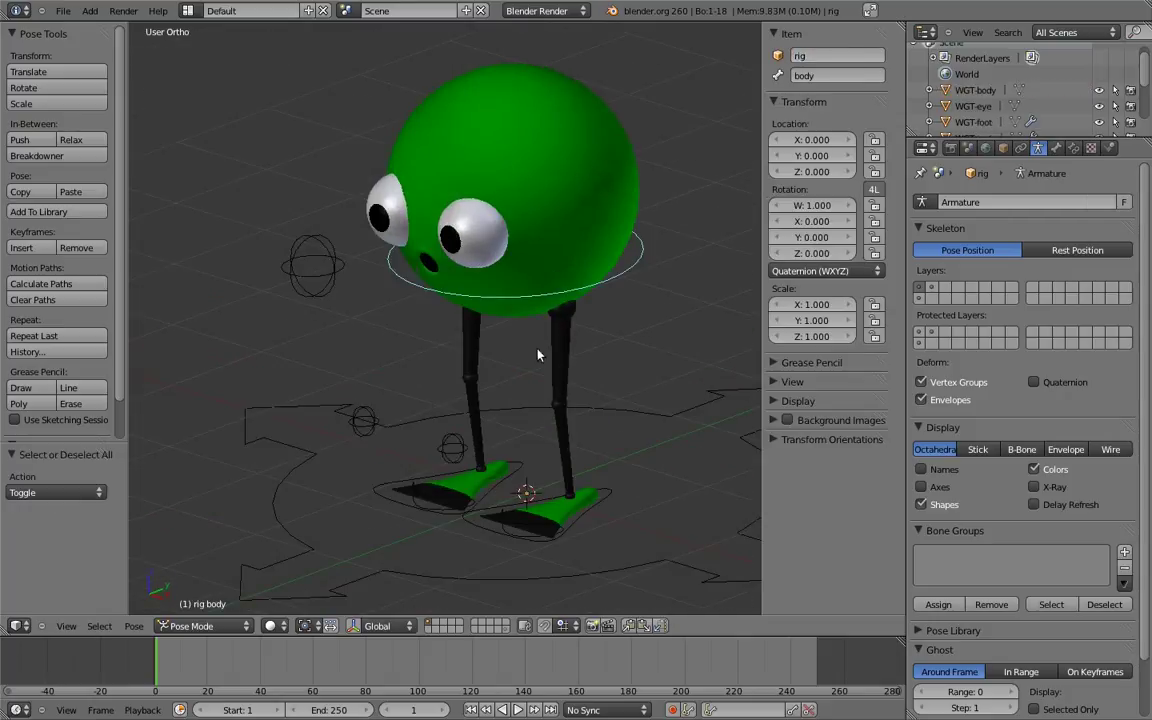